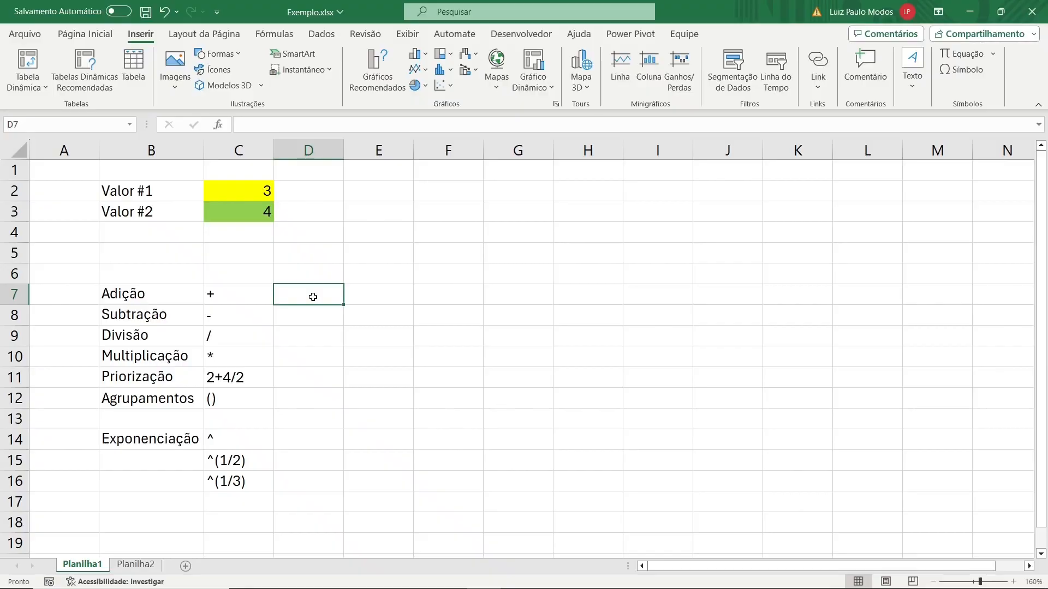
Enter the addition formula =2+1 in cell D7, on the Adição row
{"action": "type", "text": "="}
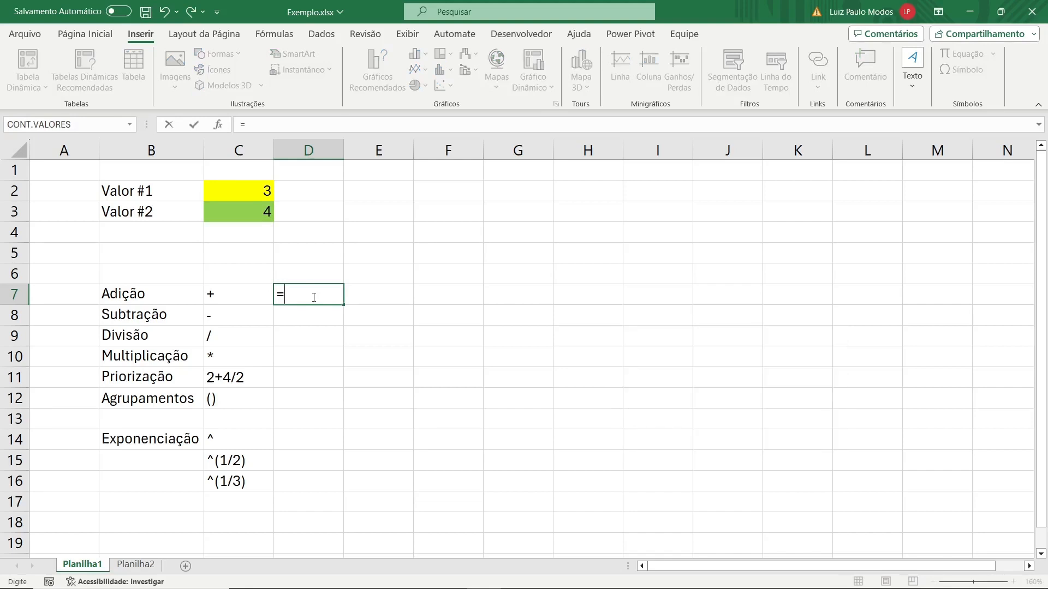
{"action": "type", "text": "2+1"}
{"action": "key", "text": "Return"}
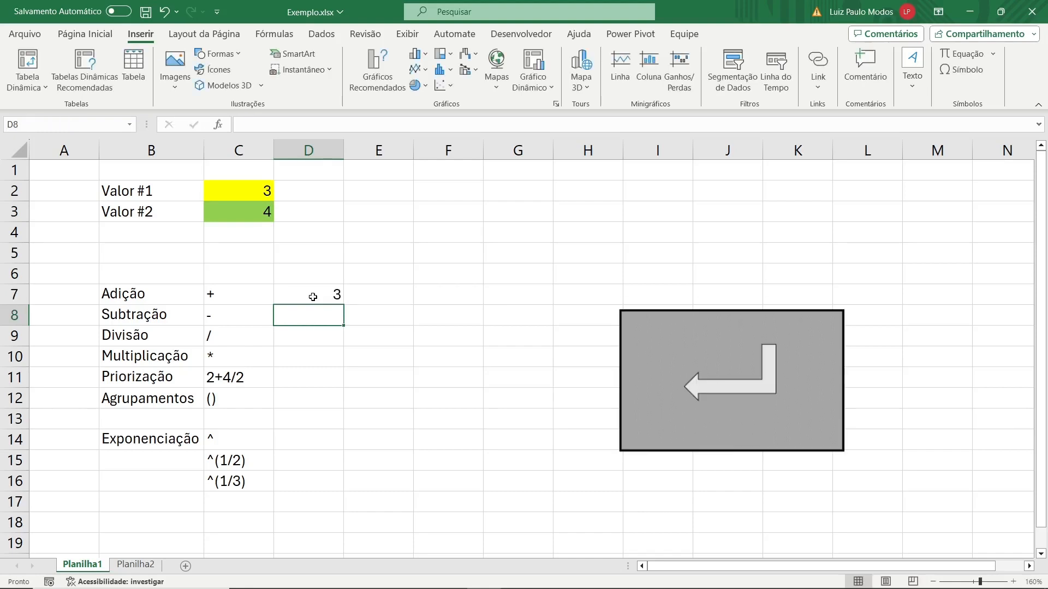
Enter the subtraction formula =4-2 in cell D8, on the Subtração row
{"action": "key", "text": "F2"}
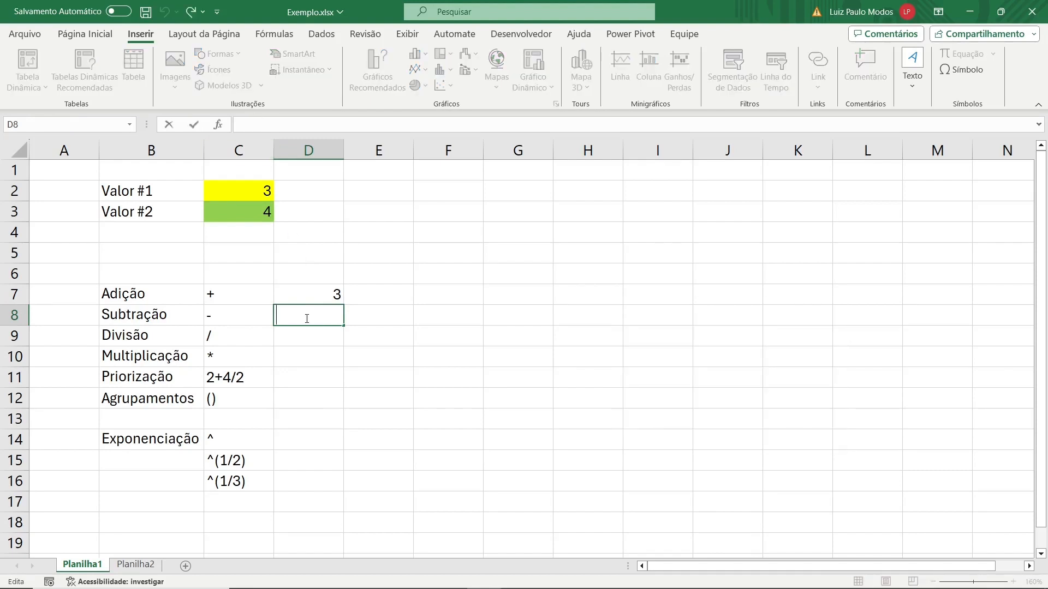
{"action": "type", "text": "="}
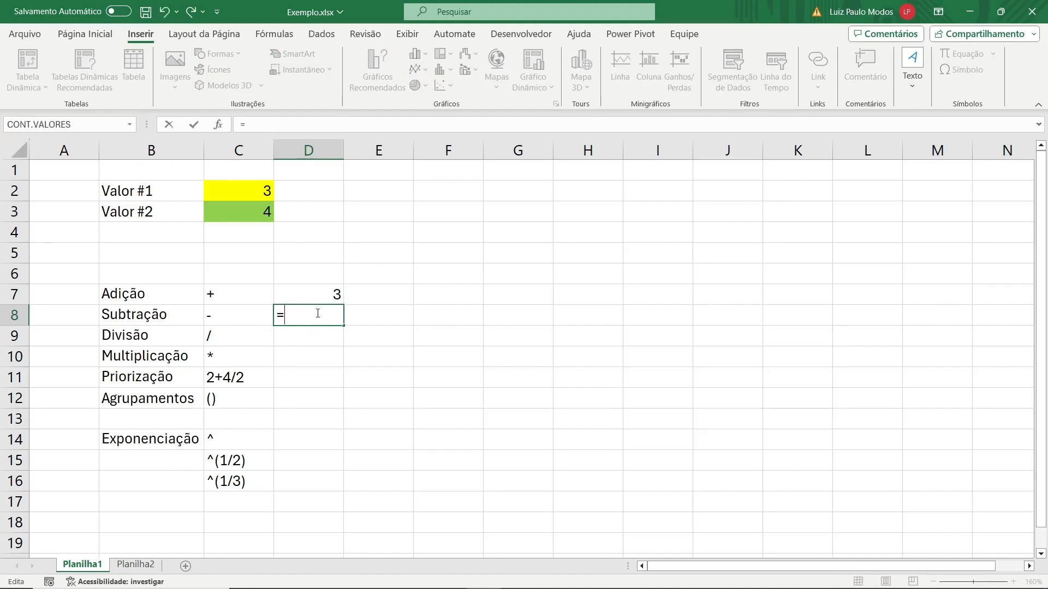
{"action": "left_click", "coordinate": [258, 124]}
{"action": "type", "text": "4-2"}
{"action": "key", "text": "Return"}
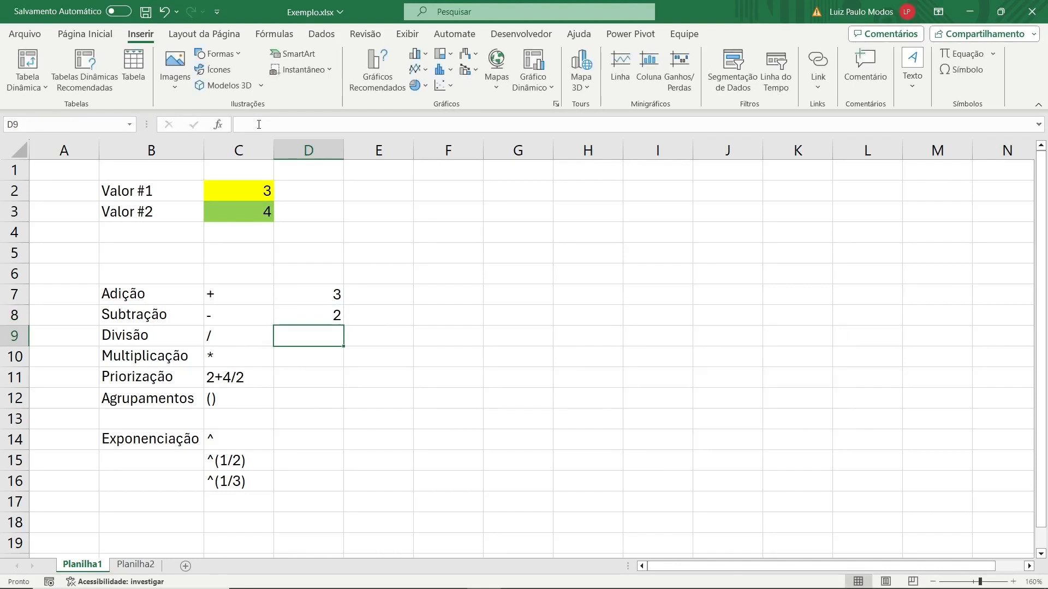
Enter the division formula =8/2 in cell D9 and the multiplication formula =5*3 in cell D10
{"action": "type", "text": "="}
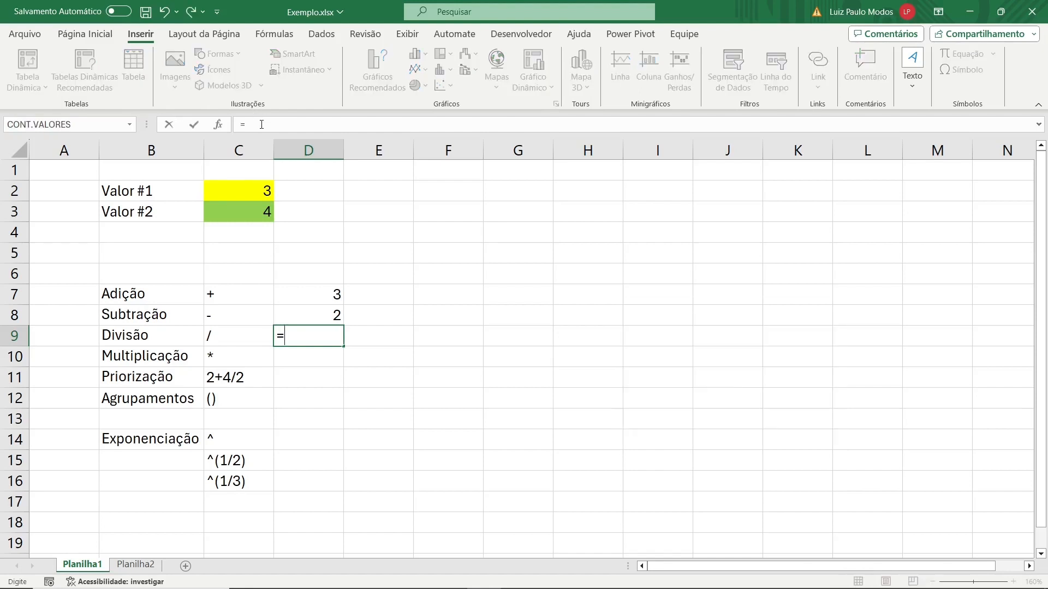
{"action": "type", "text": "8/2"}
{"action": "key", "text": "Return"}
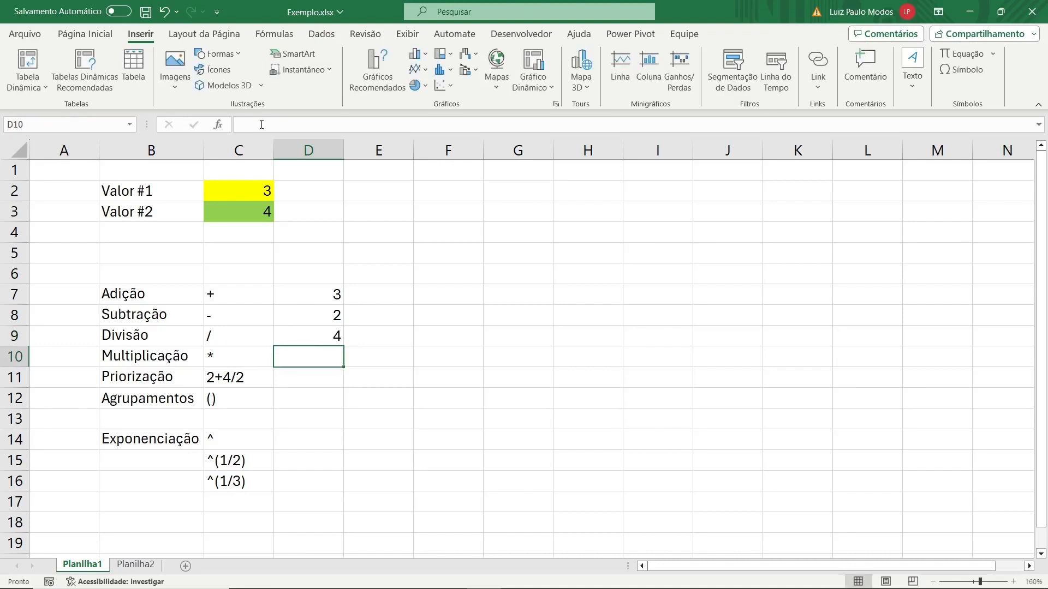
{"action": "type", "text": "=5"}
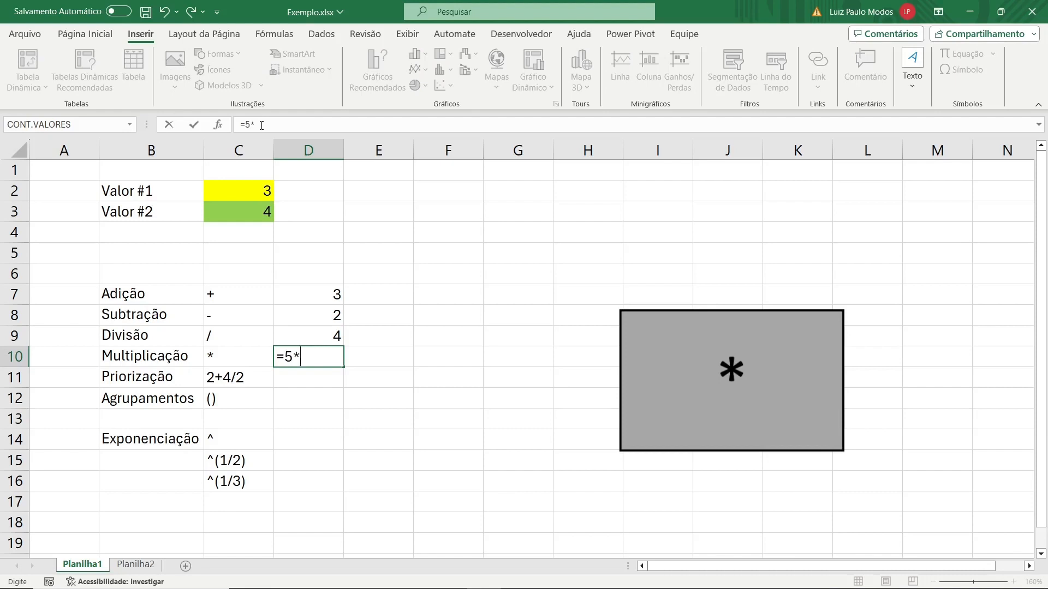
{"action": "type", "text": "*3"}
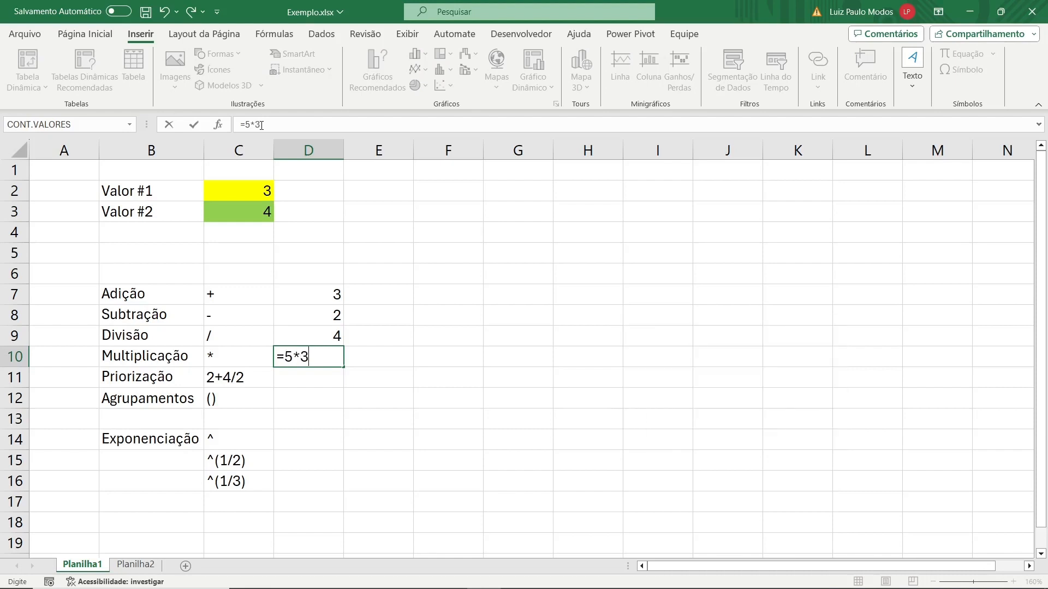
{"action": "key", "text": "Return"}
Examine the formulas in cells D7 to D10 and the content of the yellow input cell C2
{"action": "left_click", "coordinate": [325, 295]}
{"action": "left_click", "coordinate": [319, 316]}
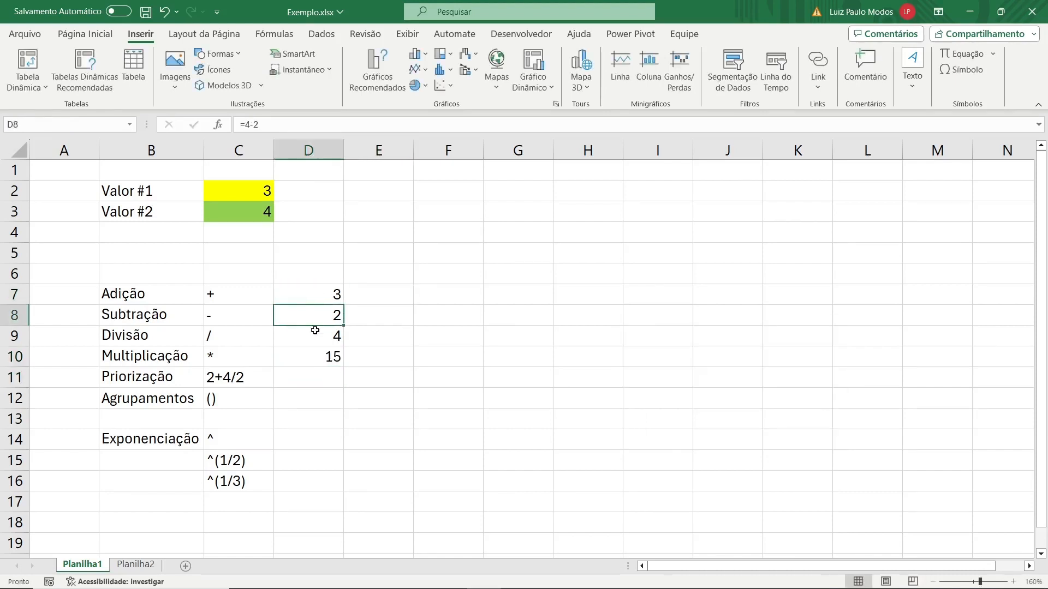
{"action": "left_click", "coordinate": [315, 336]}
{"action": "left_click", "coordinate": [315, 357]}
{"action": "left_click", "coordinate": [335, 295]}
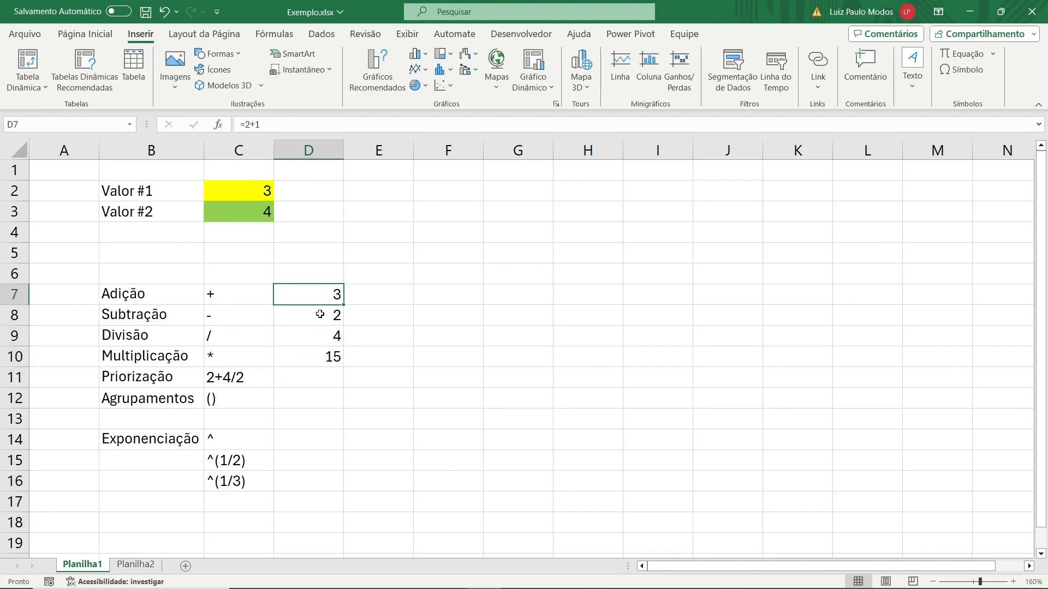
{"action": "left_click", "coordinate": [317, 312]}
{"action": "left_click", "coordinate": [372, 290]}
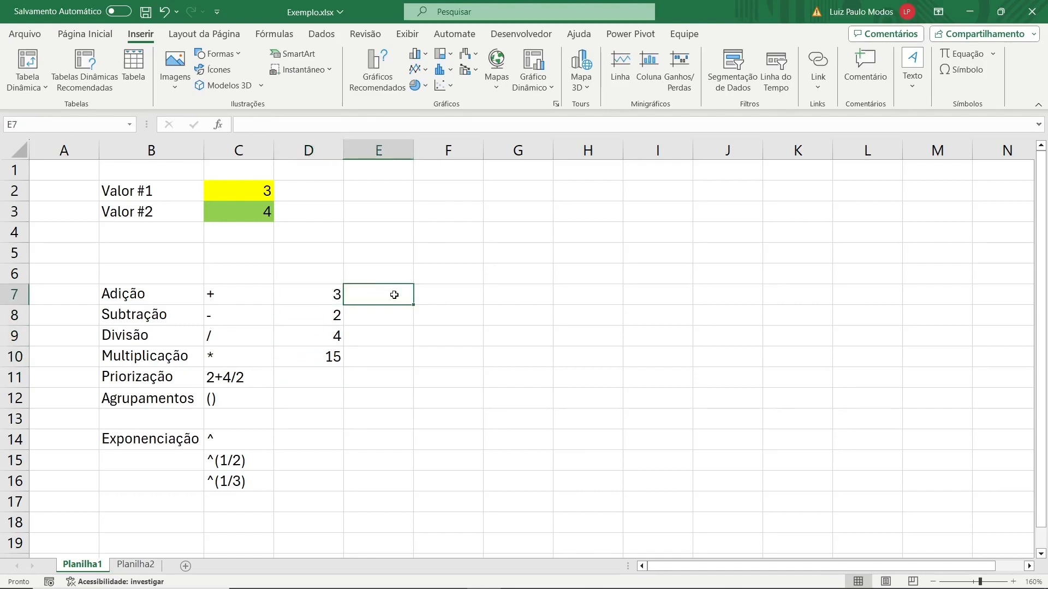
{"action": "left_click", "coordinate": [329, 300]}
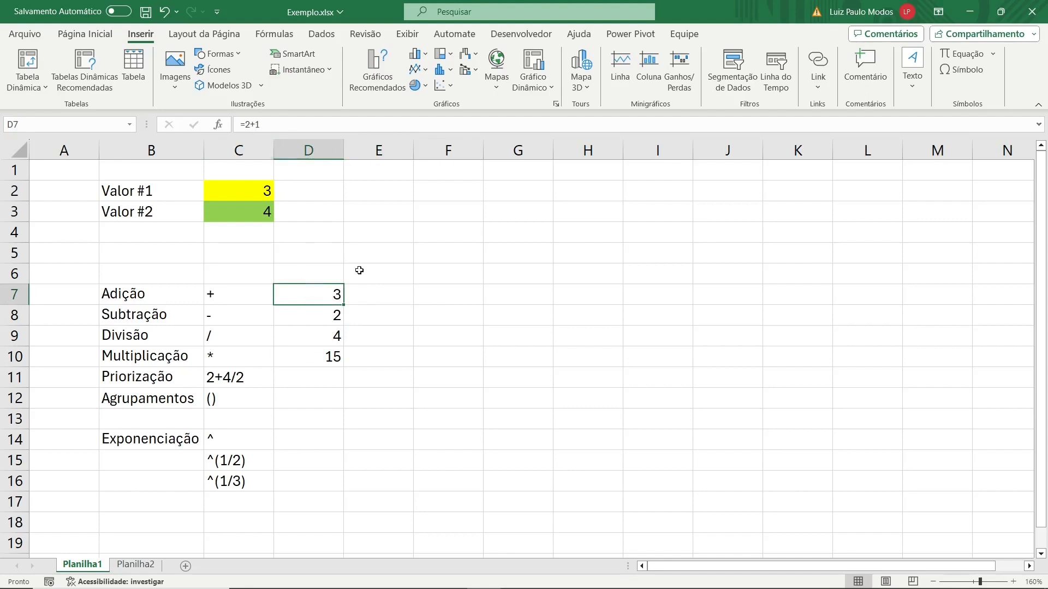
{"action": "left_click", "coordinate": [380, 296]}
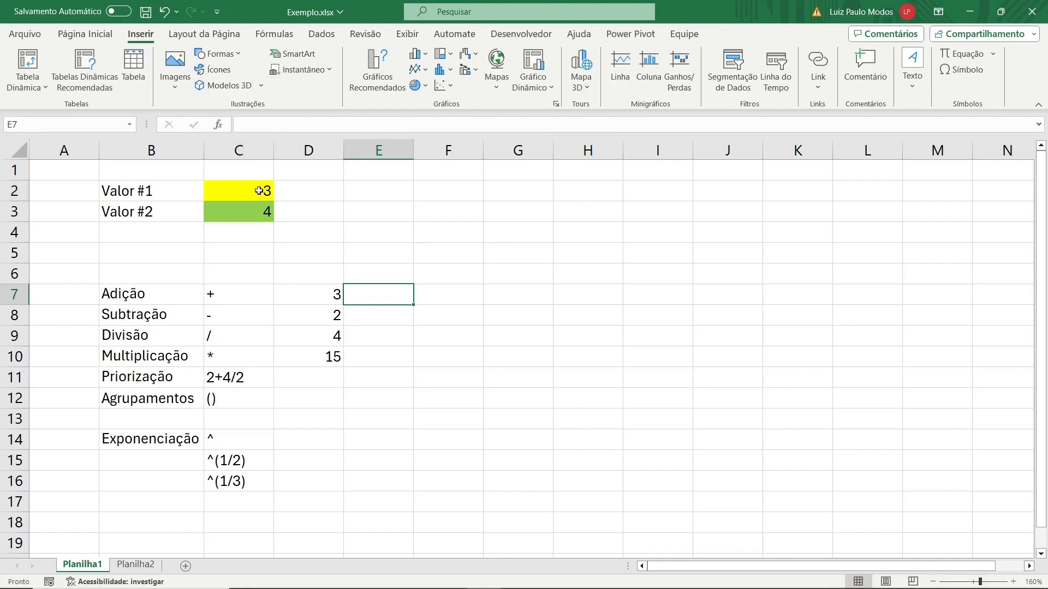
{"action": "left_click", "coordinate": [259, 190]}
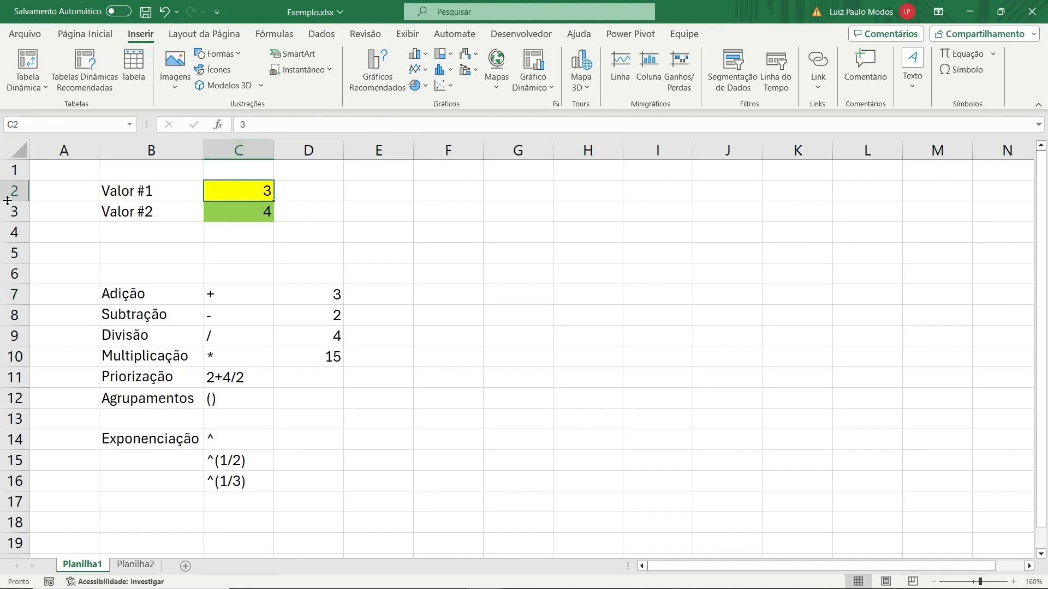
Enter the formula =C2+C3 in cell E7 to add the two input values by cell reference
{"action": "left_click", "coordinate": [383, 294]}
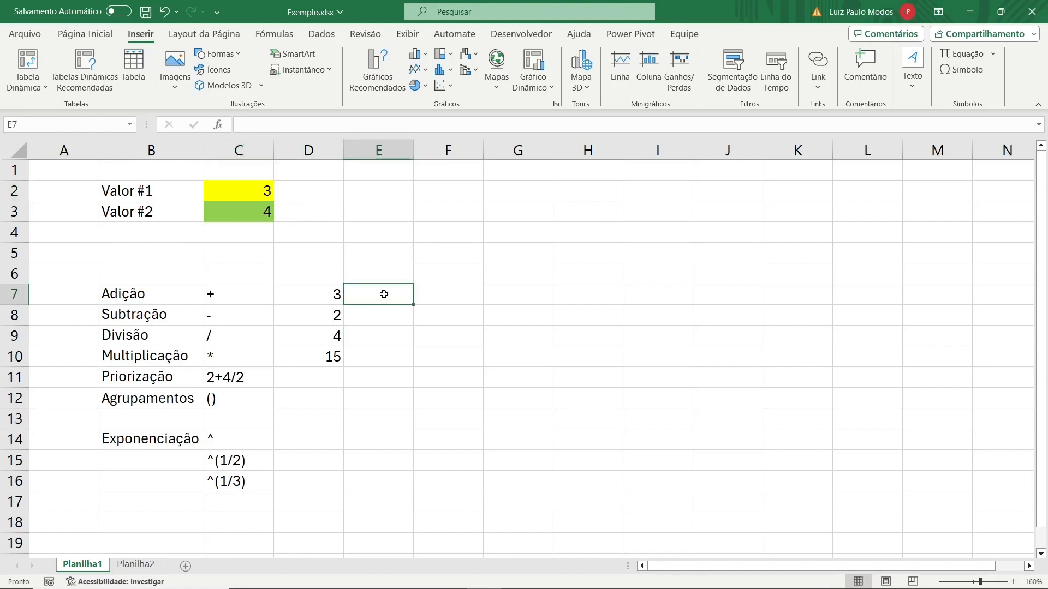
{"action": "type", "text": "="}
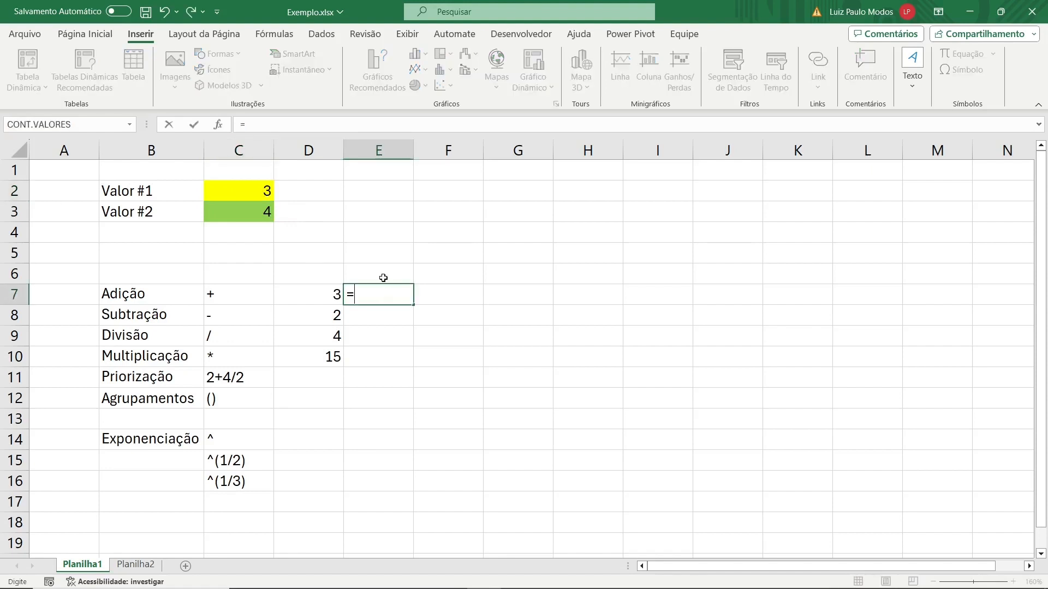
{"action": "left_click", "coordinate": [259, 190]}
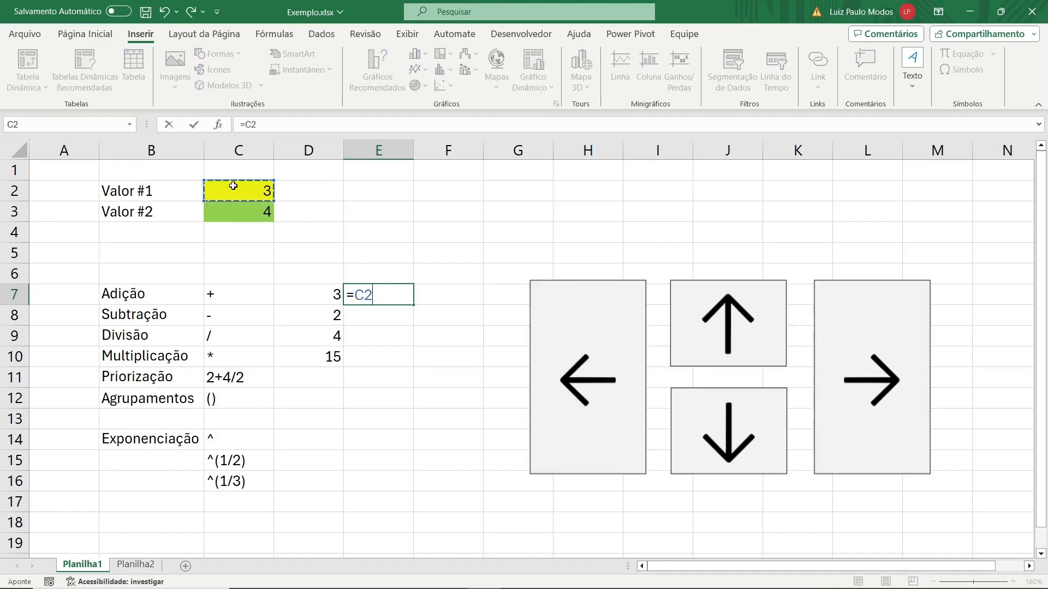
{"action": "key", "text": "Down"}
{"action": "key", "text": "Down"}
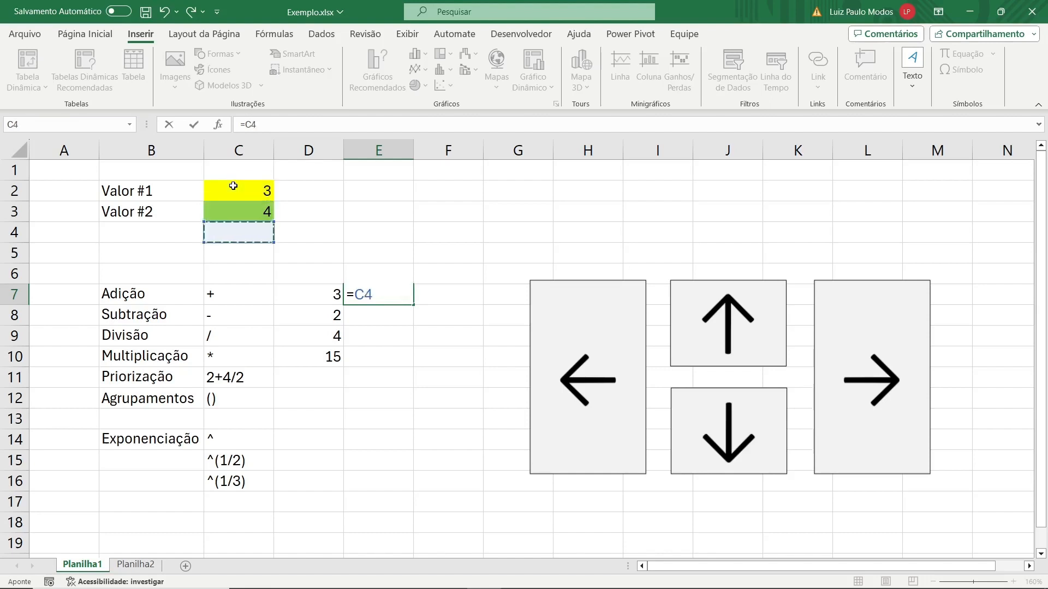
{"action": "key", "text": "Up"}
{"action": "key", "text": "Up"}
{"action": "key", "text": "Right"}
{"action": "key", "text": "Left"}
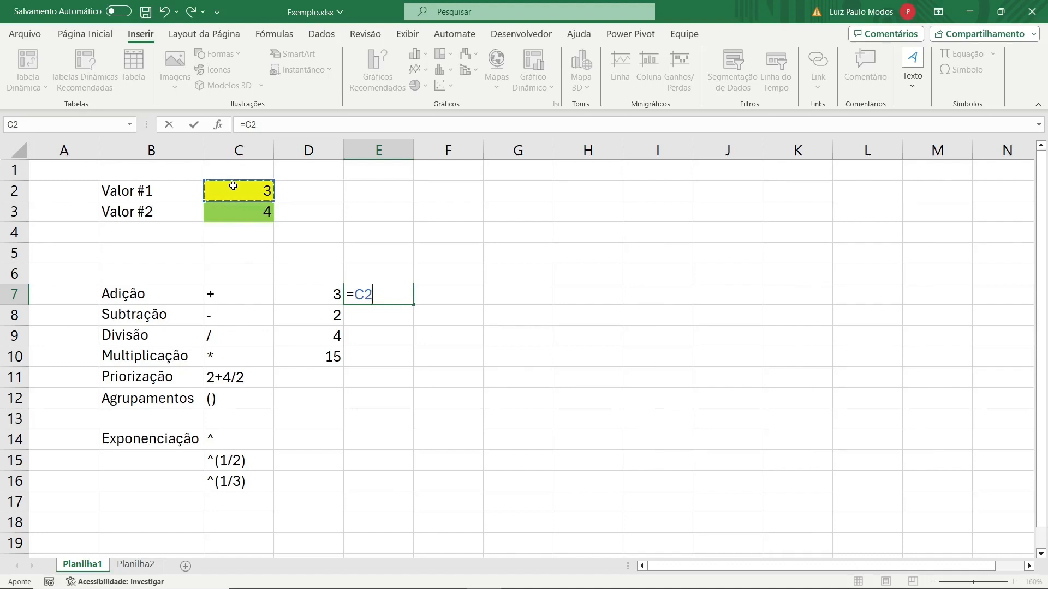
{"action": "type", "text": "+"}
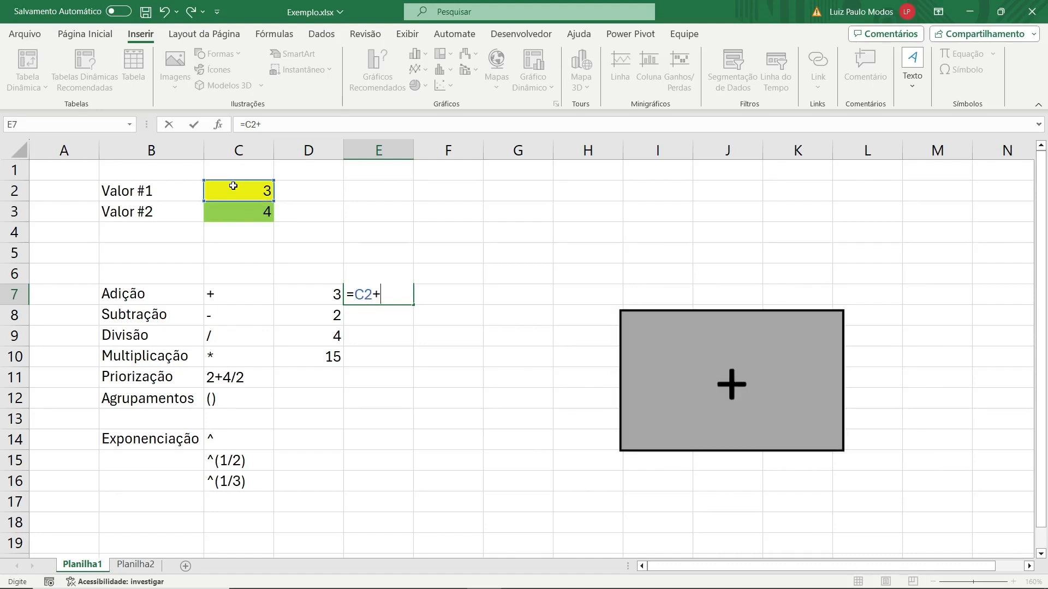
{"action": "left_click", "coordinate": [249, 213]}
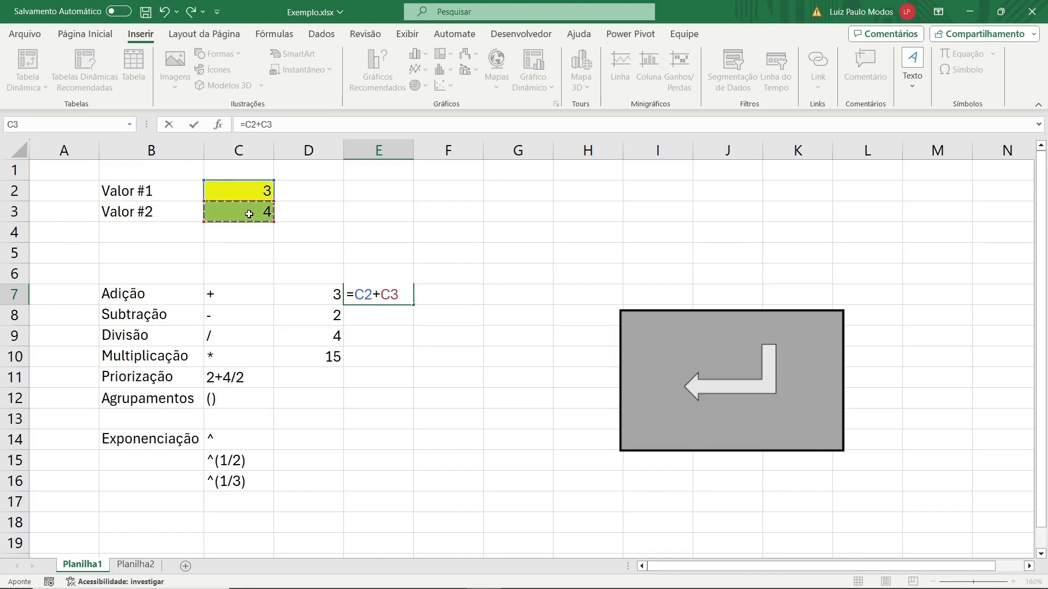
{"action": "key", "text": "Return"}
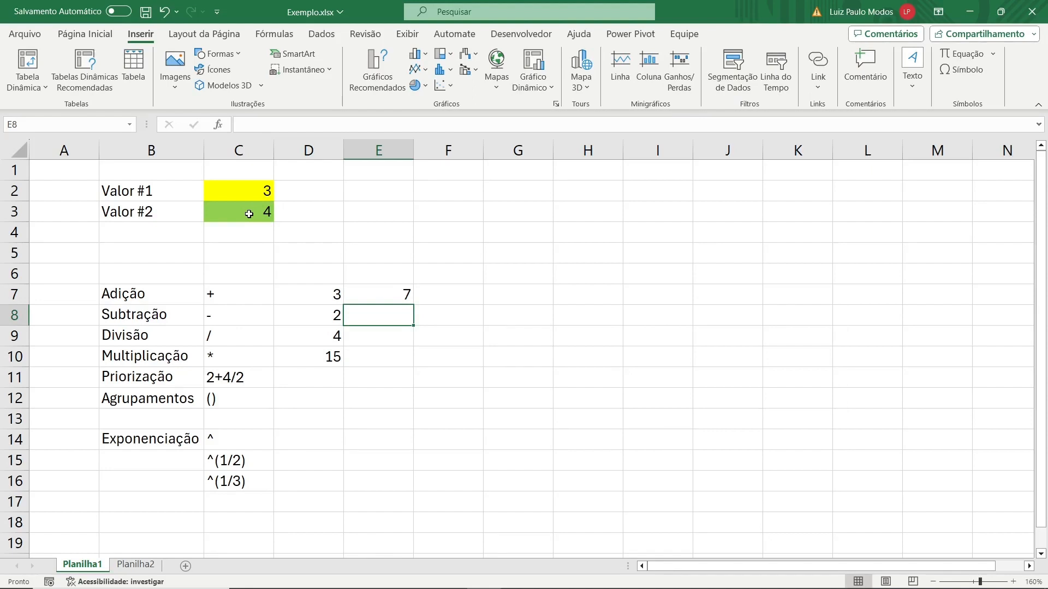
Enter the formula =C2-C3 in cell E8 to subtract Valor #2 from Valor #1
{"action": "type", "text": "="}
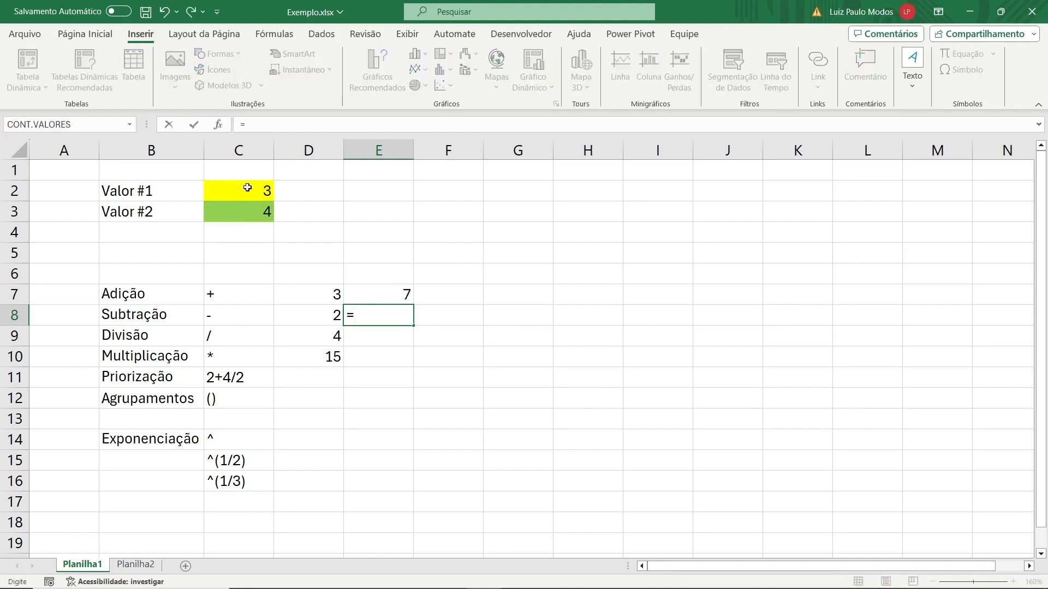
{"action": "left_click", "coordinate": [247, 190]}
{"action": "type", "text": "-"}
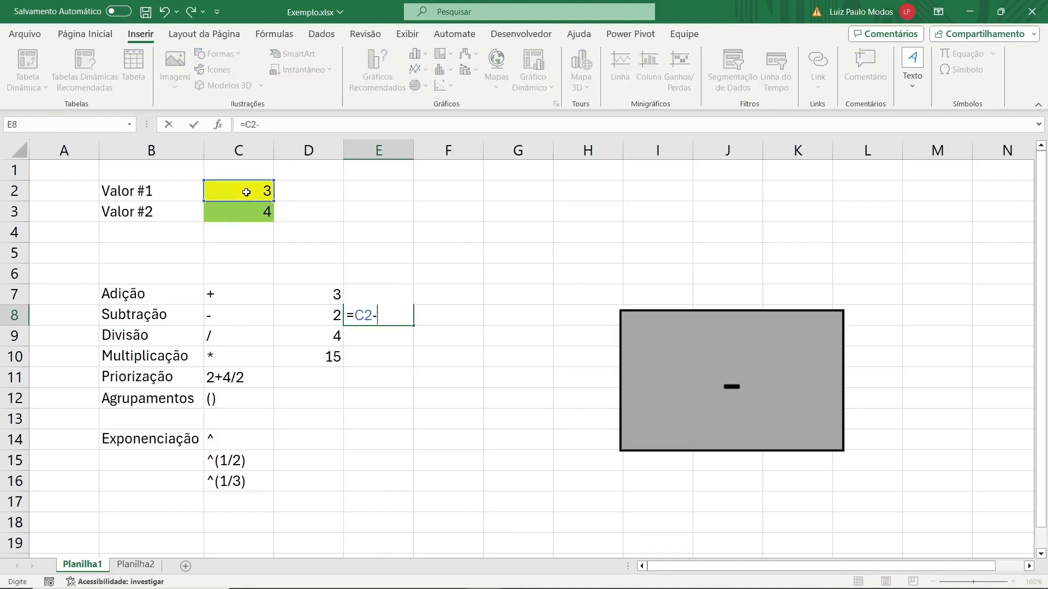
{"action": "left_click", "coordinate": [257, 212]}
{"action": "key", "text": "Return"}
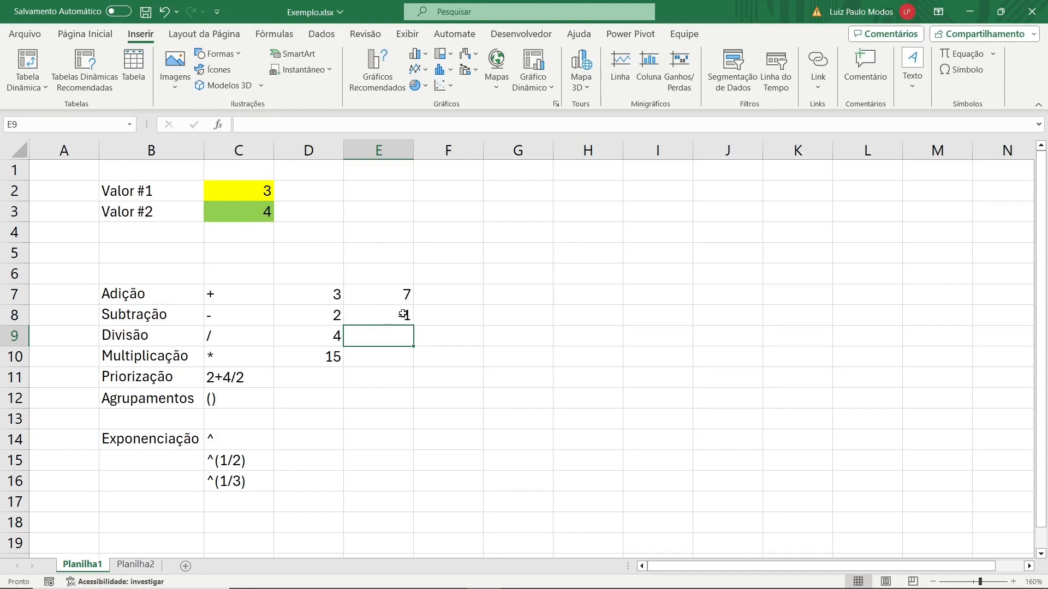
Enter the formula =C2/C3 in cell E9 to divide Valor #1 by Valor #2
{"action": "type", "text": "="}
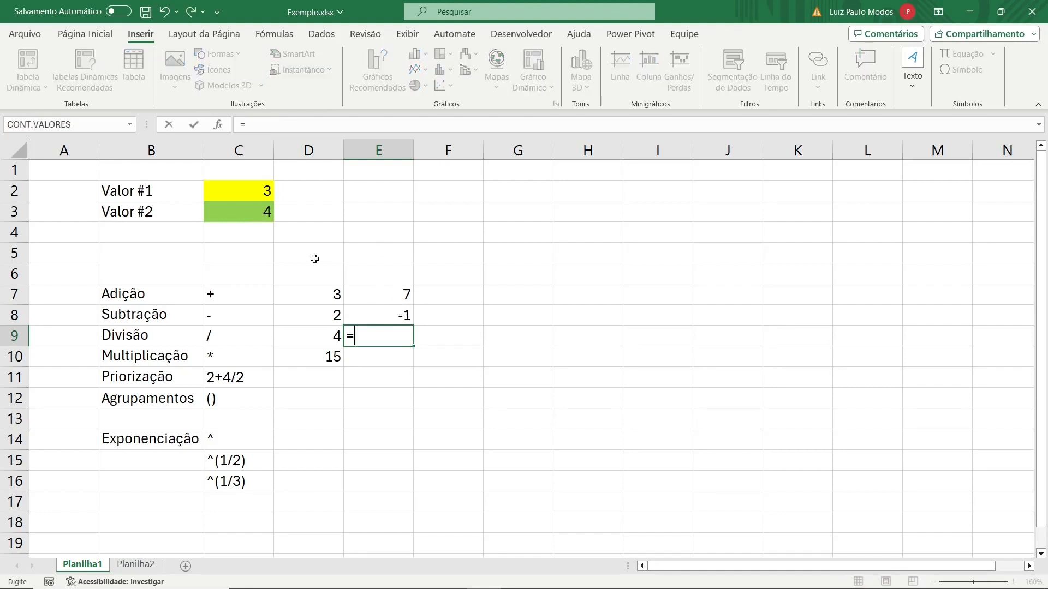
{"action": "left_click", "coordinate": [251, 188]}
{"action": "type", "text": "/"}
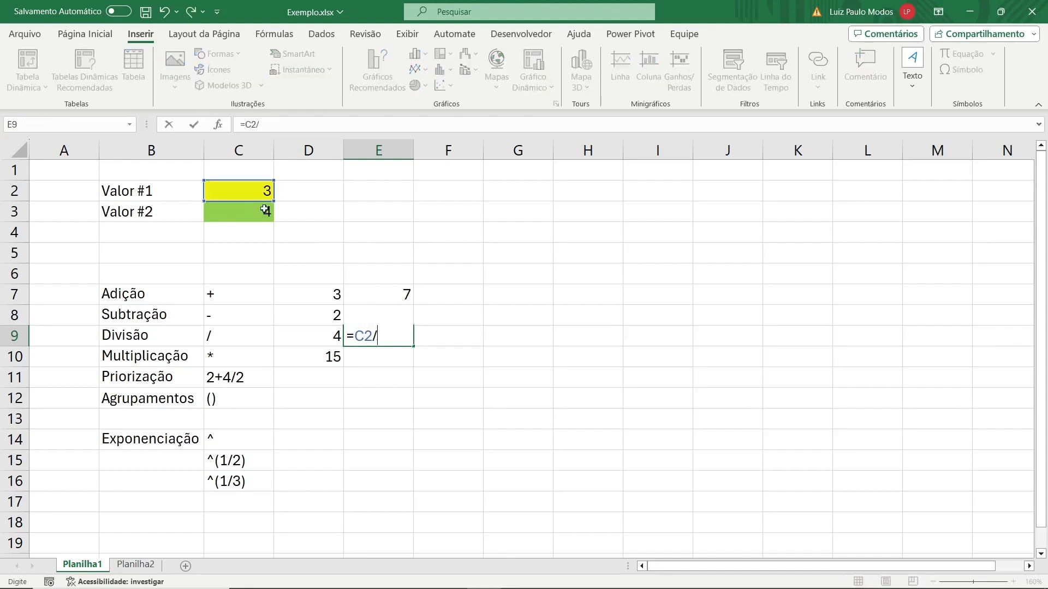
{"action": "left_click", "coordinate": [262, 211]}
{"action": "key", "text": "Return"}
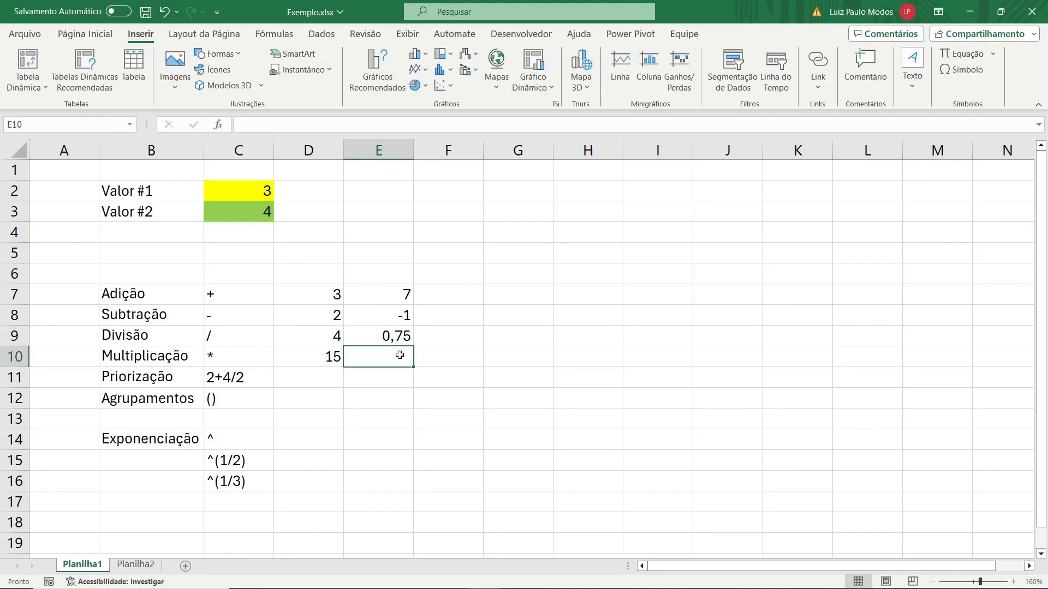
Enter the formula =C2*C3 in cell E10 to multiply the two input values, keeping that cell selected
{"action": "type", "text": "="}
{"action": "left_click", "coordinate": [263, 192]}
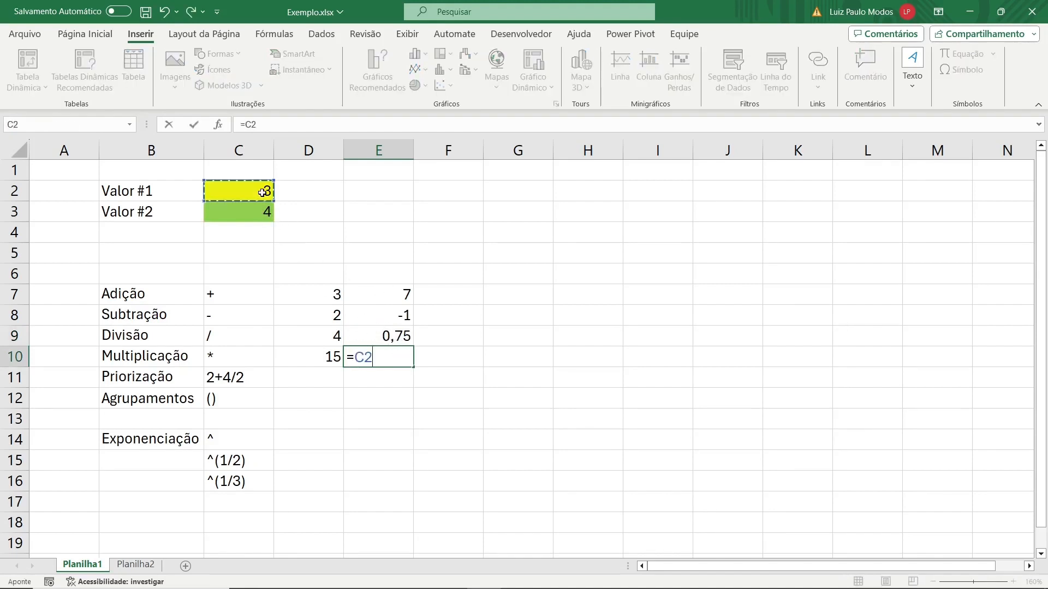
{"action": "type", "text": "*"}
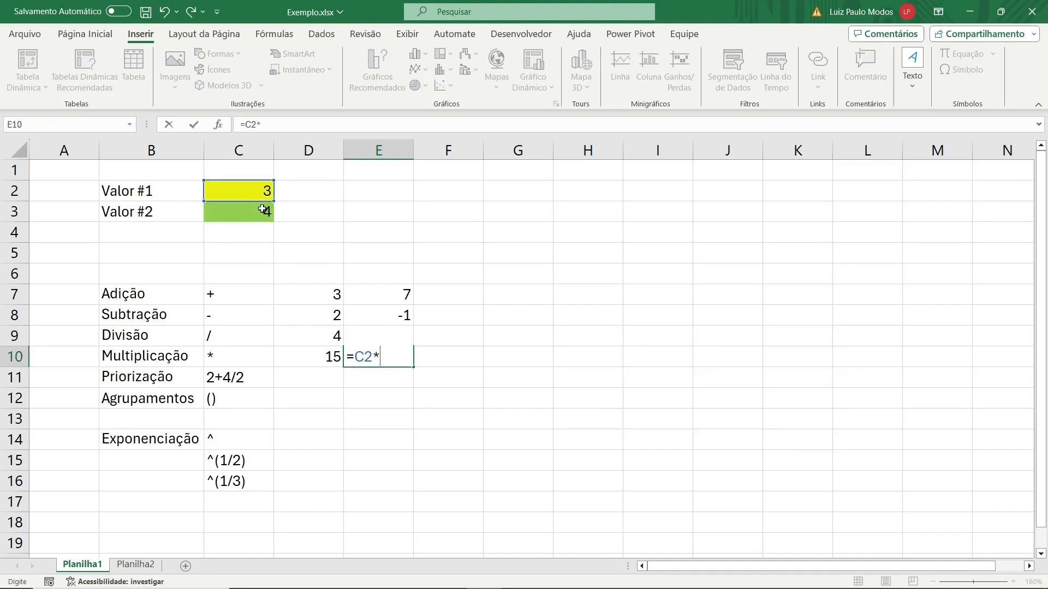
{"action": "left_click", "coordinate": [262, 211]}
{"action": "key", "text": "ctrl+Return"}
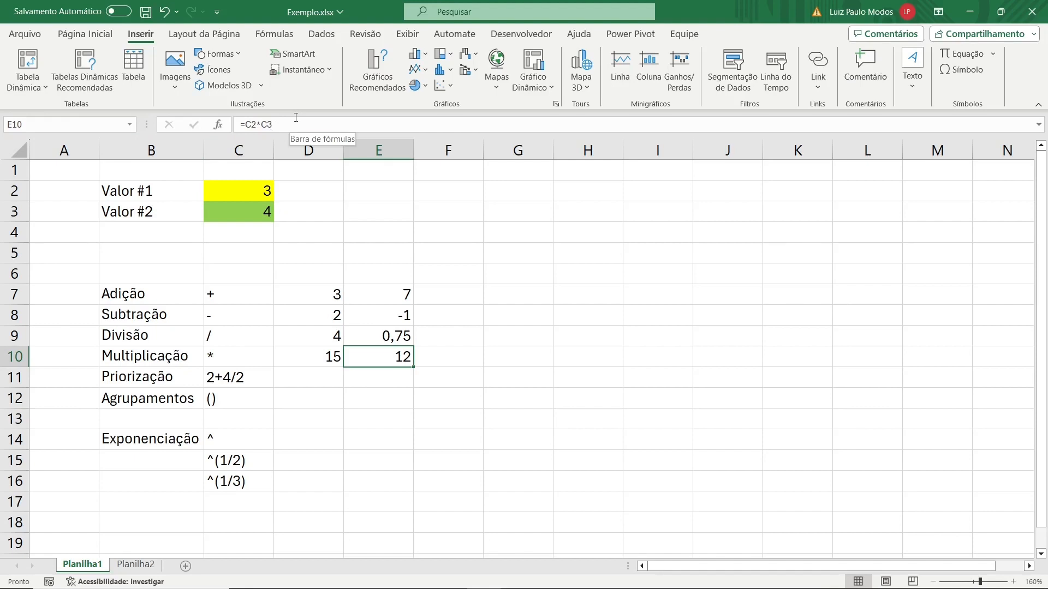
Try to change the second reference in the multiplication formula of cell E10 to C5
{"action": "key", "text": "F2"}
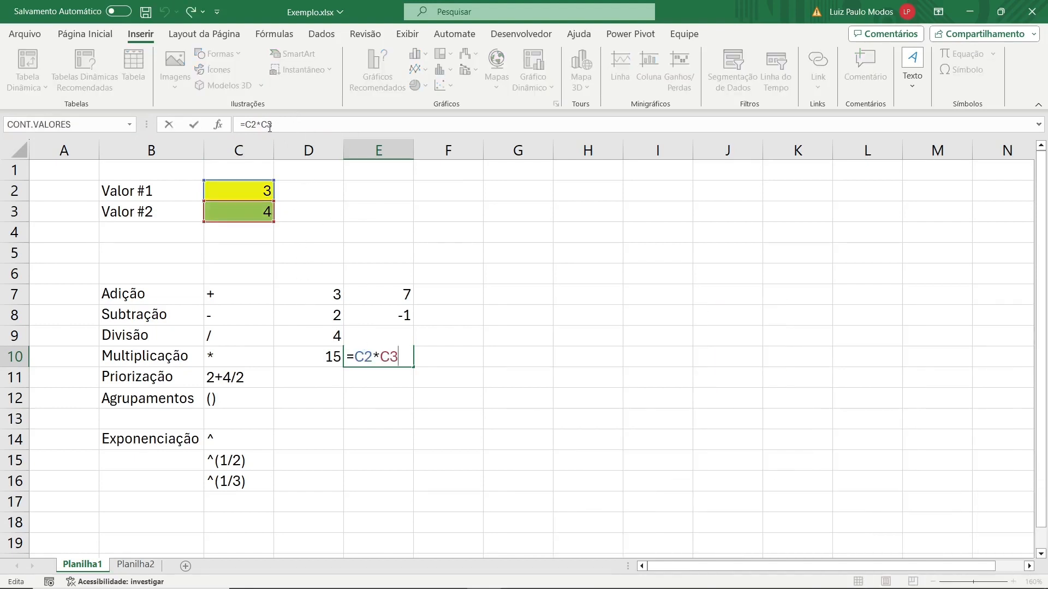
{"action": "left_click_drag", "start_coordinate": [261, 124], "coordinate": [277, 133]}
{"action": "type", "text": "c"}
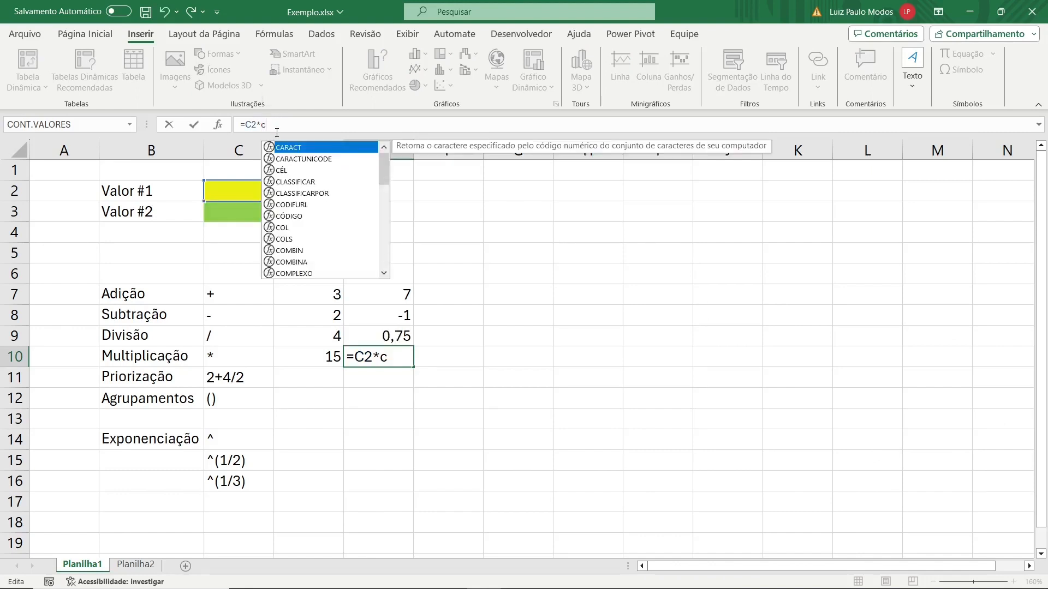
{"action": "type", "text": "4"}
{"action": "key", "text": "BackSpace"}
{"action": "type", "text": "5"}
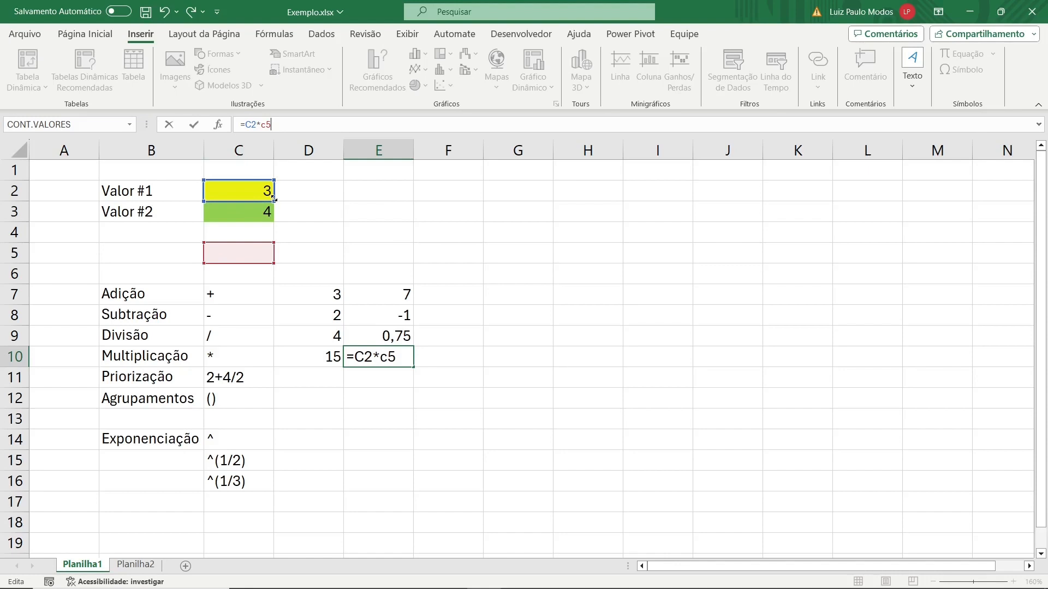
{"action": "key", "text": "ctrl+Return"}
{"action": "left_click", "coordinate": [431, 386]}
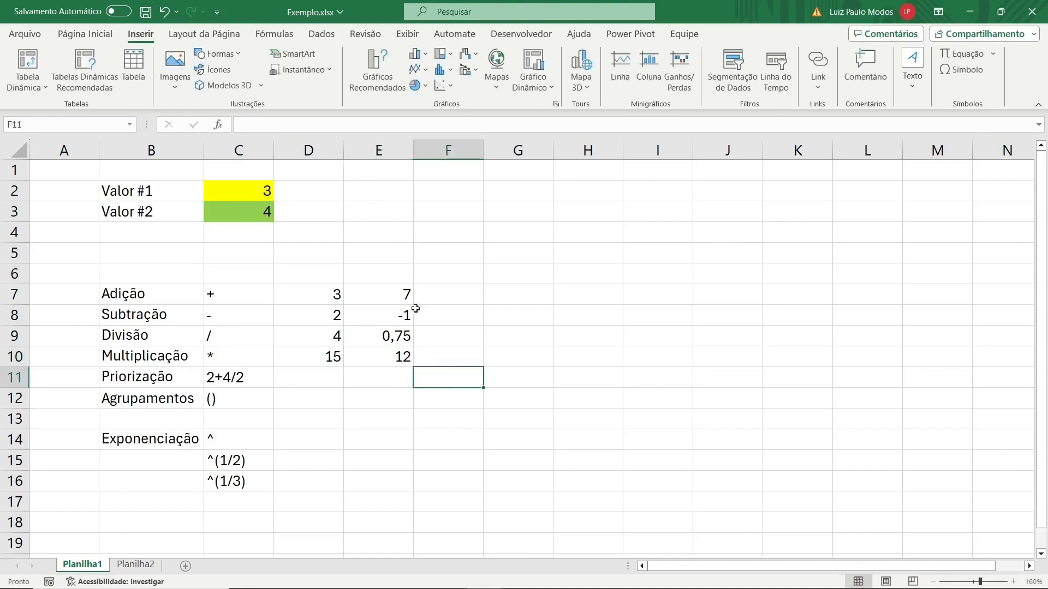
Set Valor #2 in cell C3 to 2 to test how the reference-based formulas respond
{"action": "left_click", "coordinate": [392, 295]}
{"action": "left_click", "coordinate": [259, 215]}
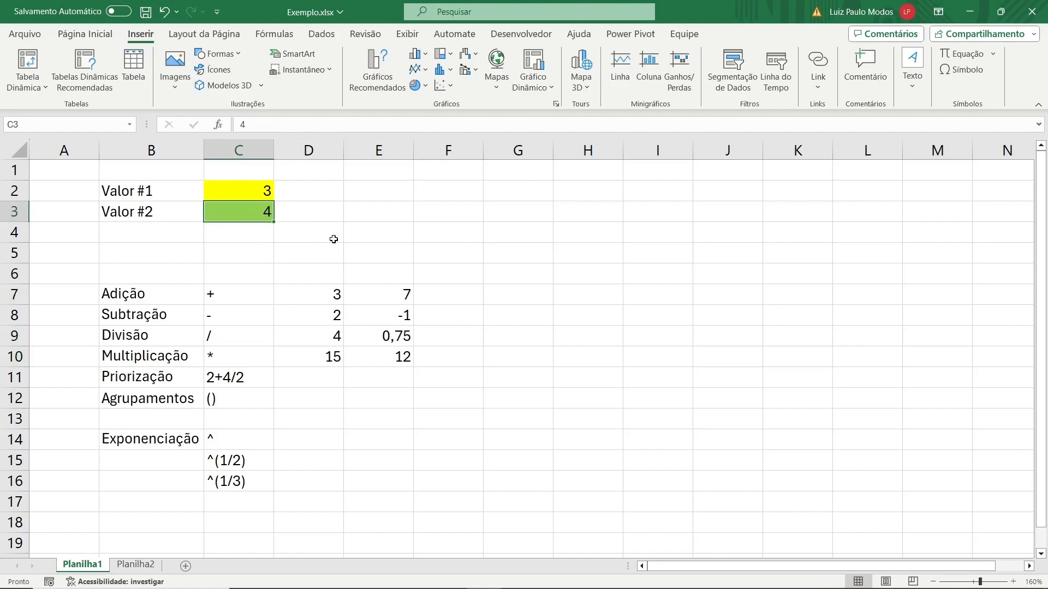
{"action": "type", "text": "2"}
{"action": "key", "text": "Return"}
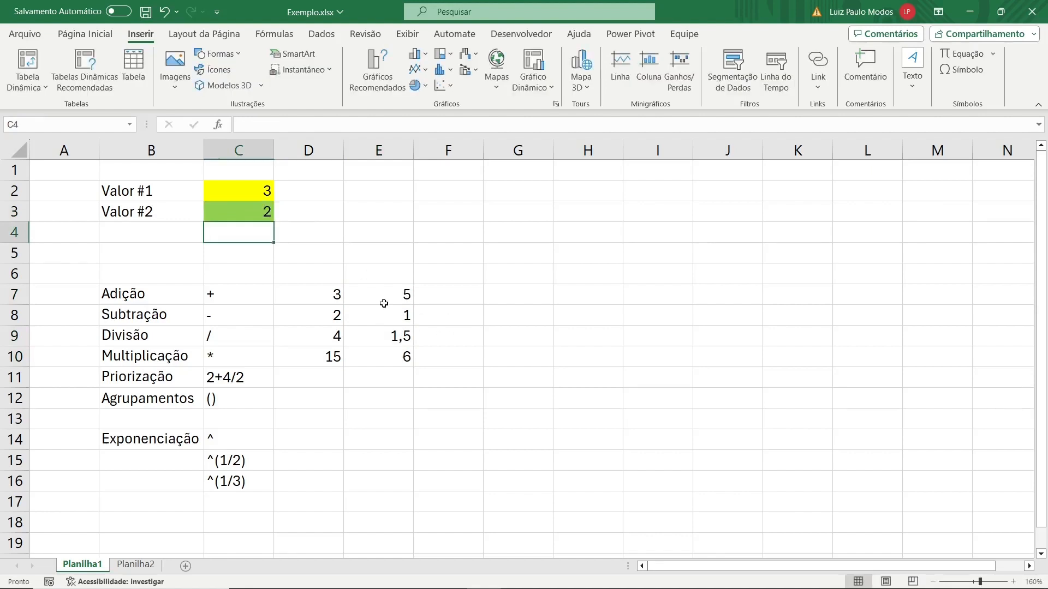
Try 5 as Valor #2 in cell C3 and restore the value to 4
{"action": "left_click", "coordinate": [252, 207]}
{"action": "type", "text": "5"}
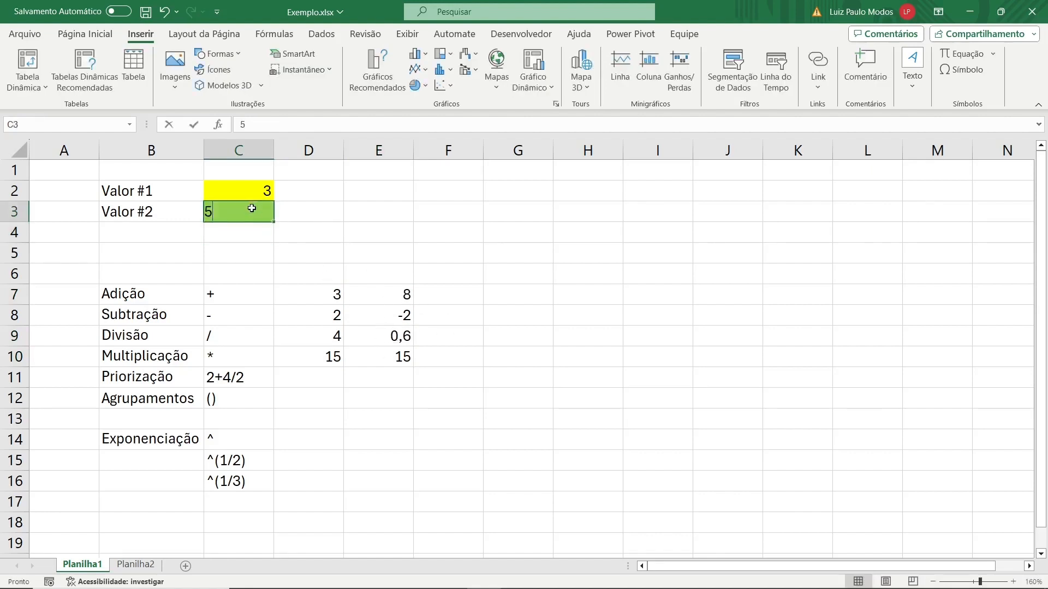
{"action": "key", "text": "BackSpace"}
{"action": "type", "text": "4"}
{"action": "key", "text": "Return"}
Review the typed-number formulas in cells D7 to D10 and enter the formula =2+4/2 in cell D11
{"action": "left_click", "coordinate": [322, 295]}
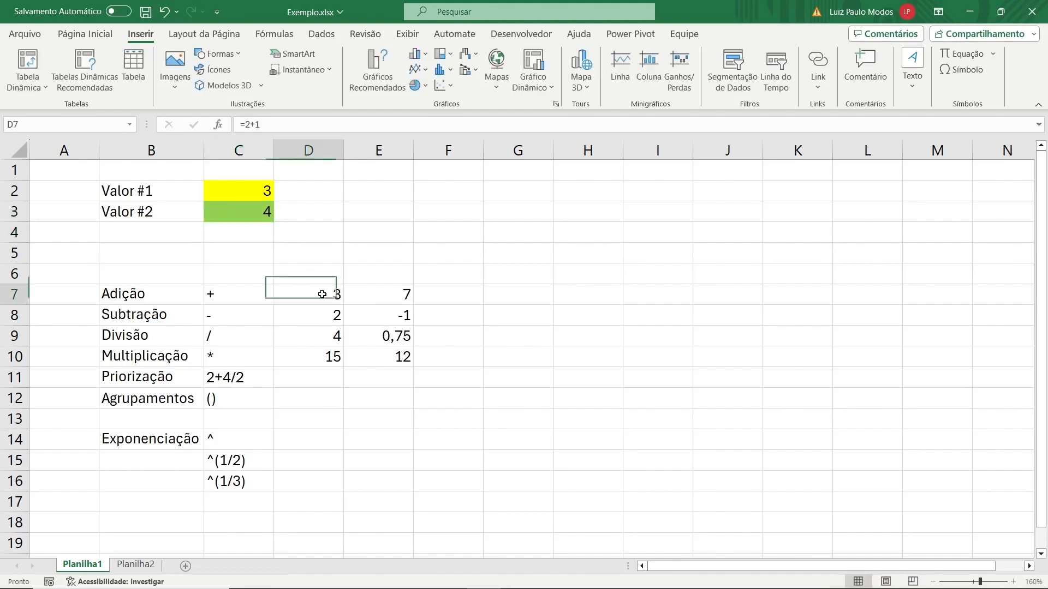
{"action": "left_click", "coordinate": [320, 319]}
{"action": "left_click", "coordinate": [315, 341]}
{"action": "left_click", "coordinate": [332, 357]}
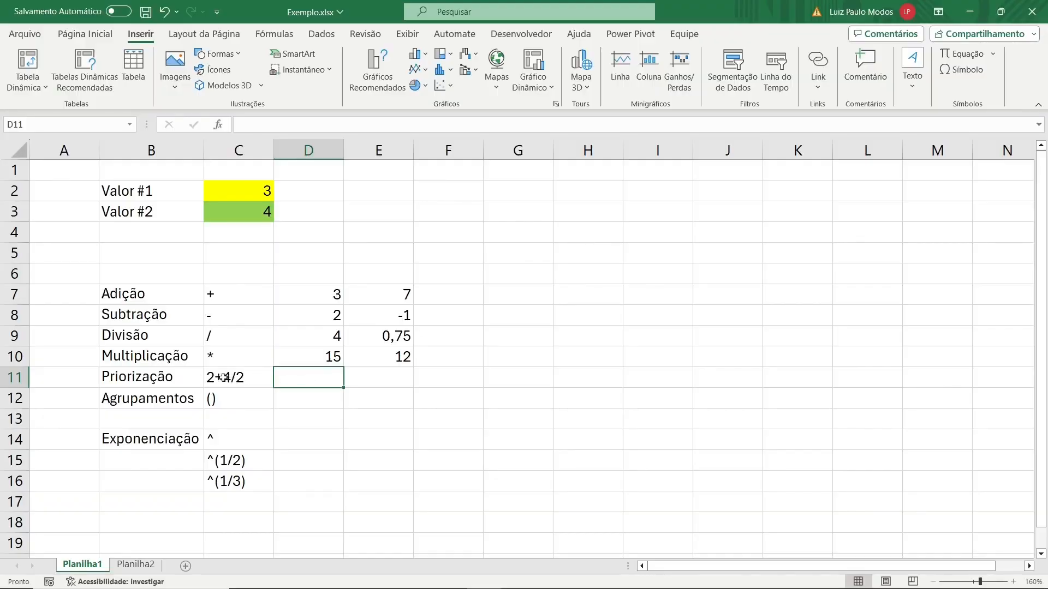
{"action": "type", "text": "="}
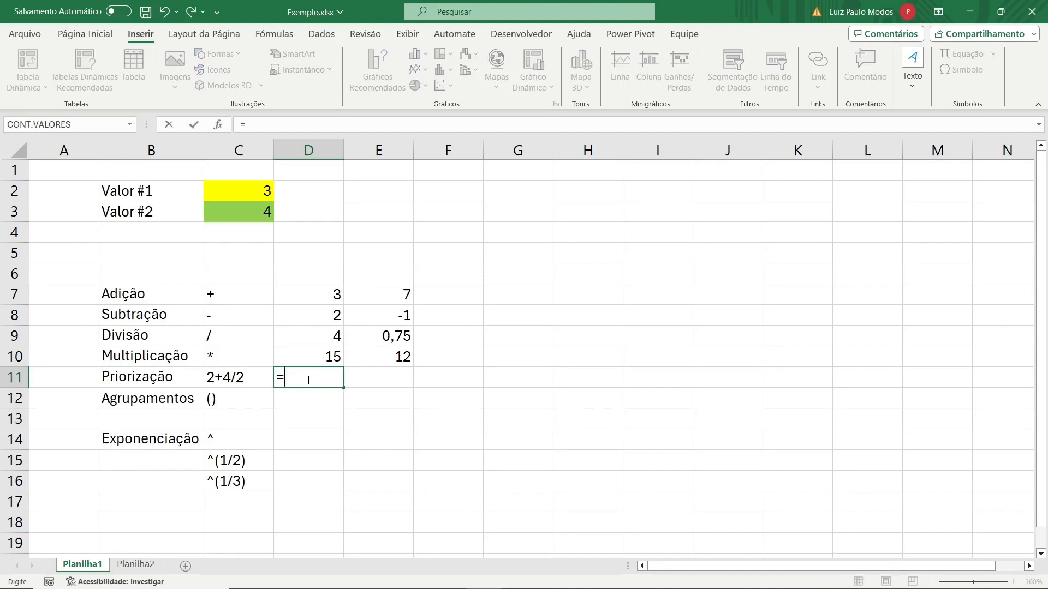
{"action": "type", "text": "2+4/2"}
{"action": "key", "text": "Return"}
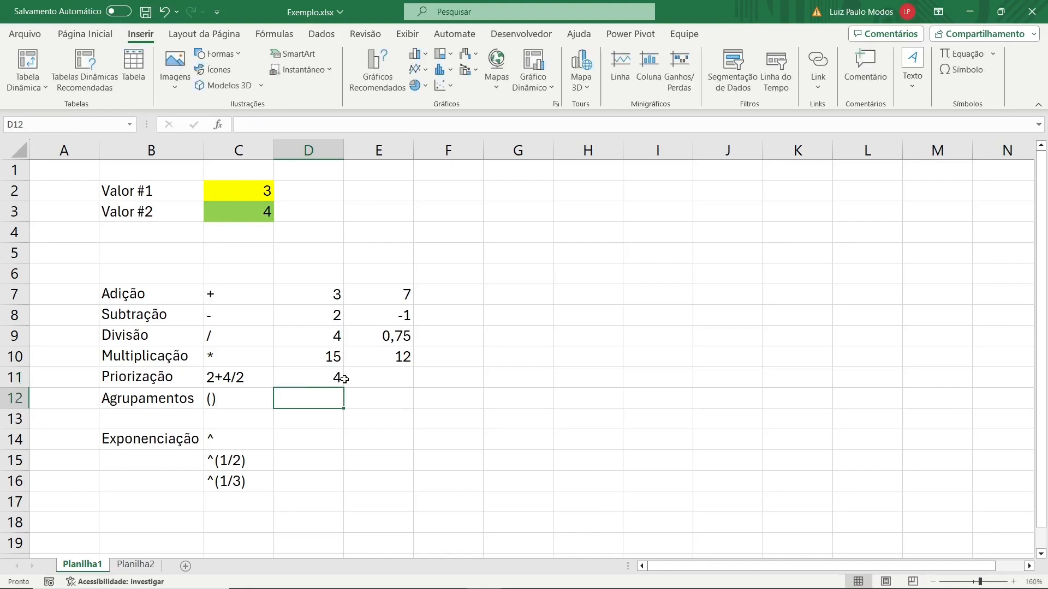
Examine the operator priority in the formula of cell D11, highlighting the division 4/2 and the leading 2
{"action": "left_click", "coordinate": [343, 379]}
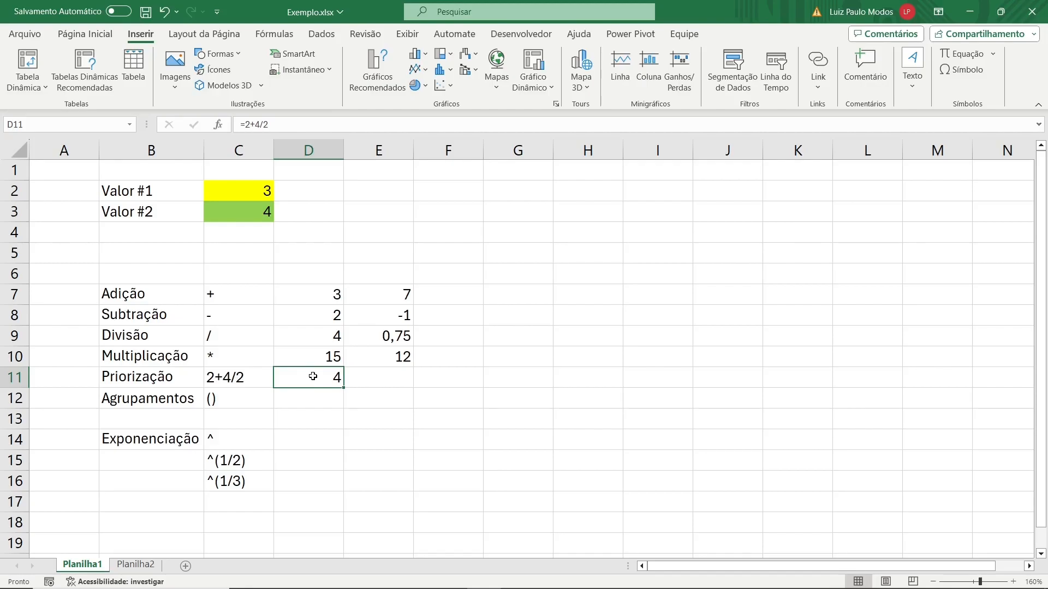
{"action": "left_click", "coordinate": [280, 121]}
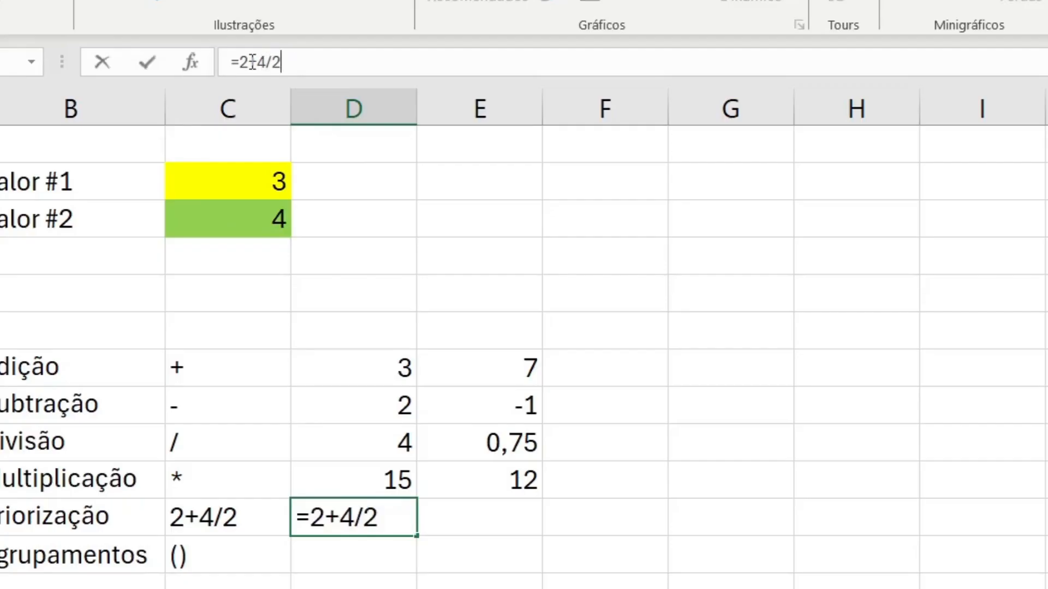
{"action": "double_click", "coordinate": [264, 63]}
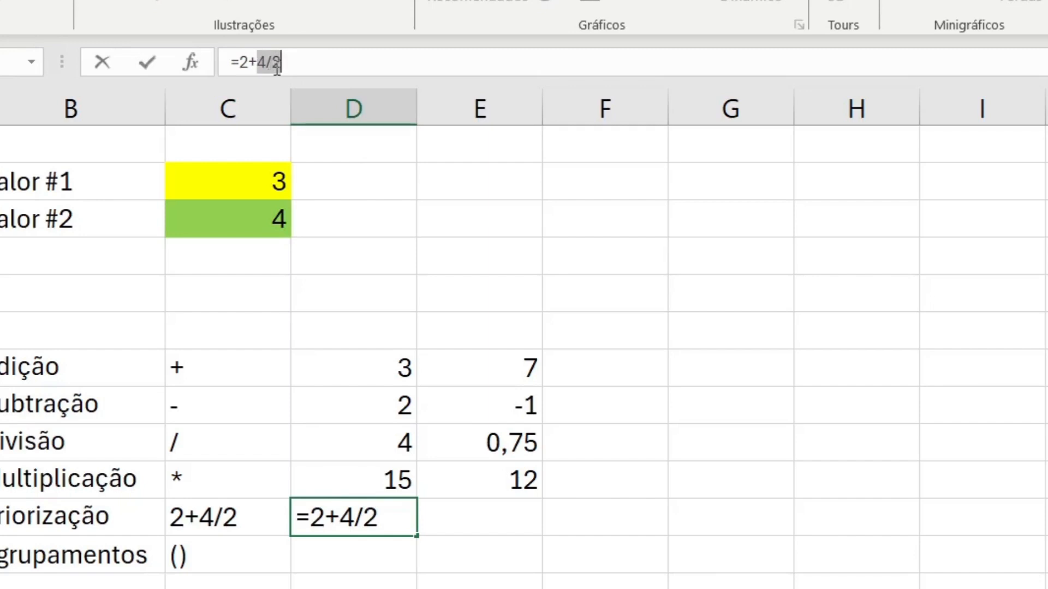
{"action": "left_click_drag", "start_coordinate": [241, 59], "coordinate": [248, 61]}
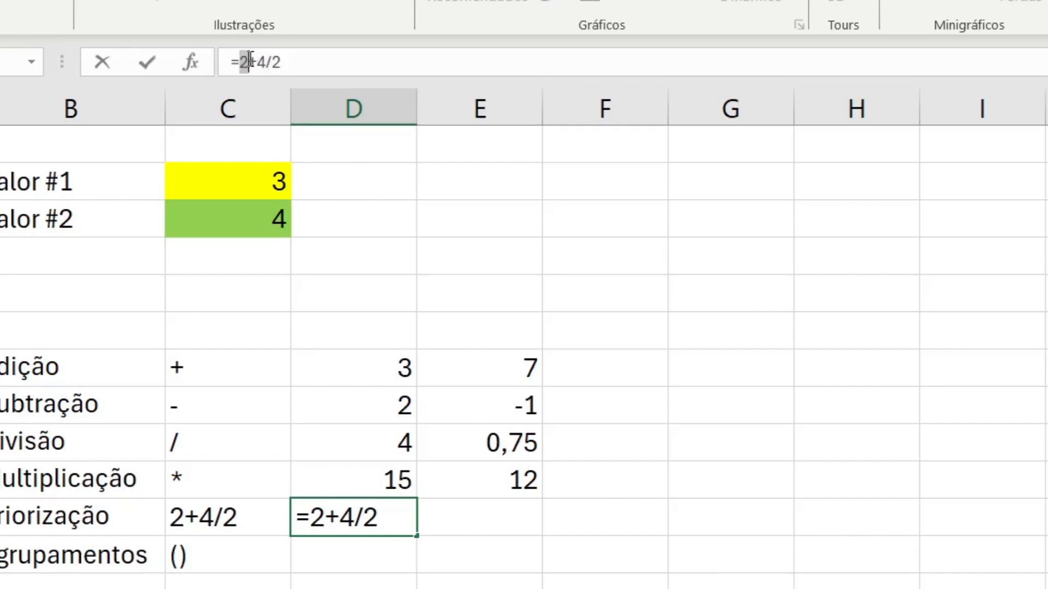
{"action": "left_click", "coordinate": [296, 58]}
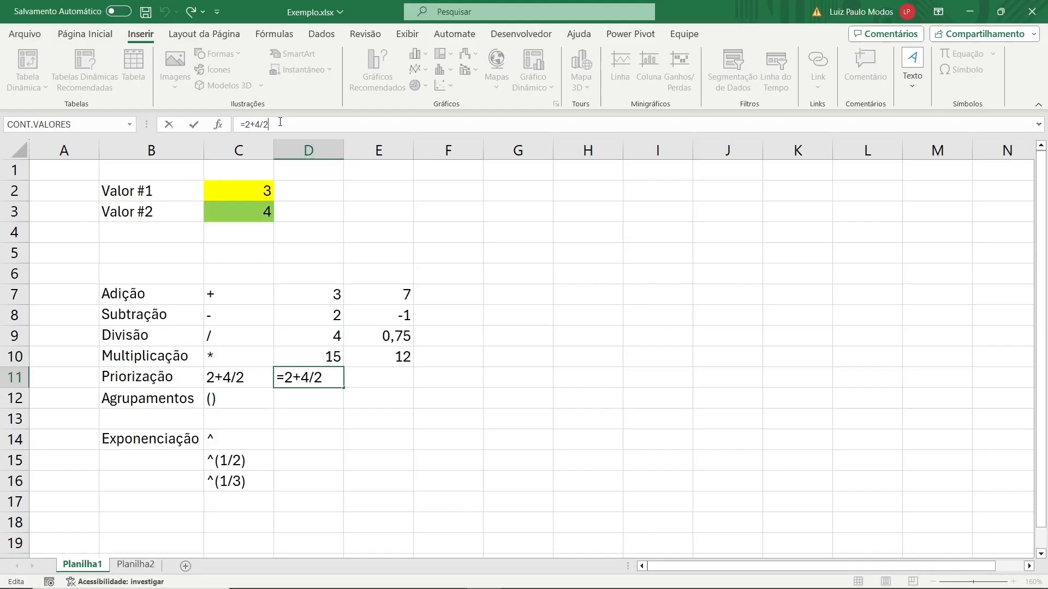
{"action": "key", "text": "Return"}
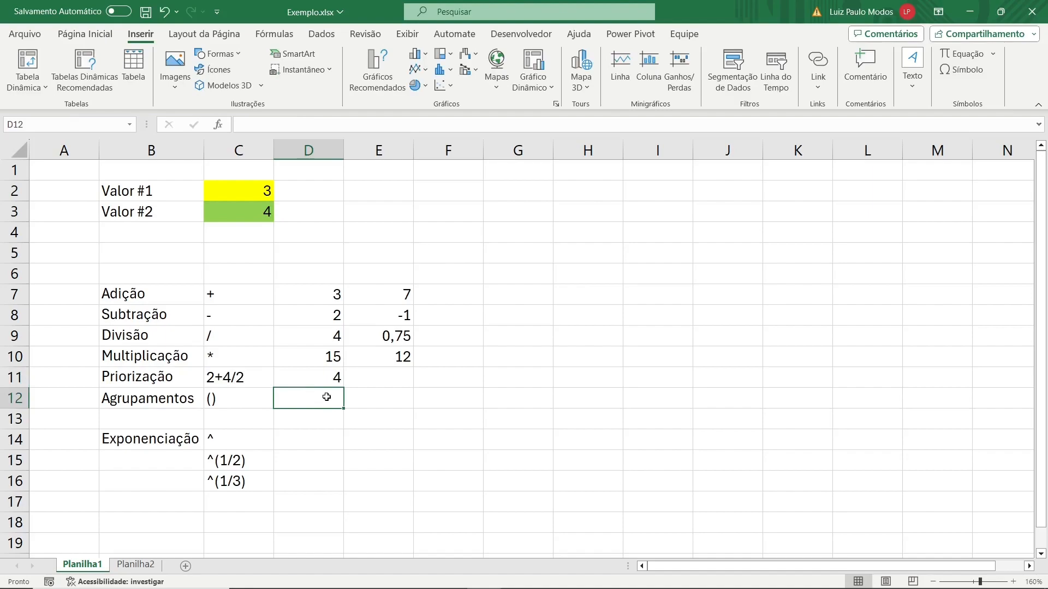
Enter the formula =(2+4)/2 in cell D12 and highlight its parenthesised addition for review
{"action": "type", "text": "="}
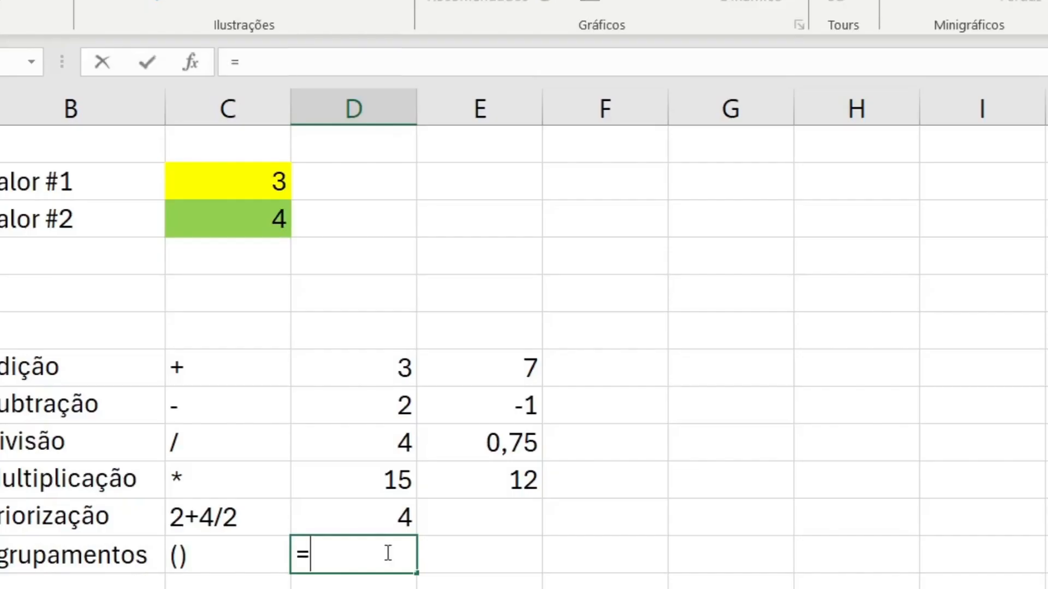
{"action": "type", "text": "(2+4)"}
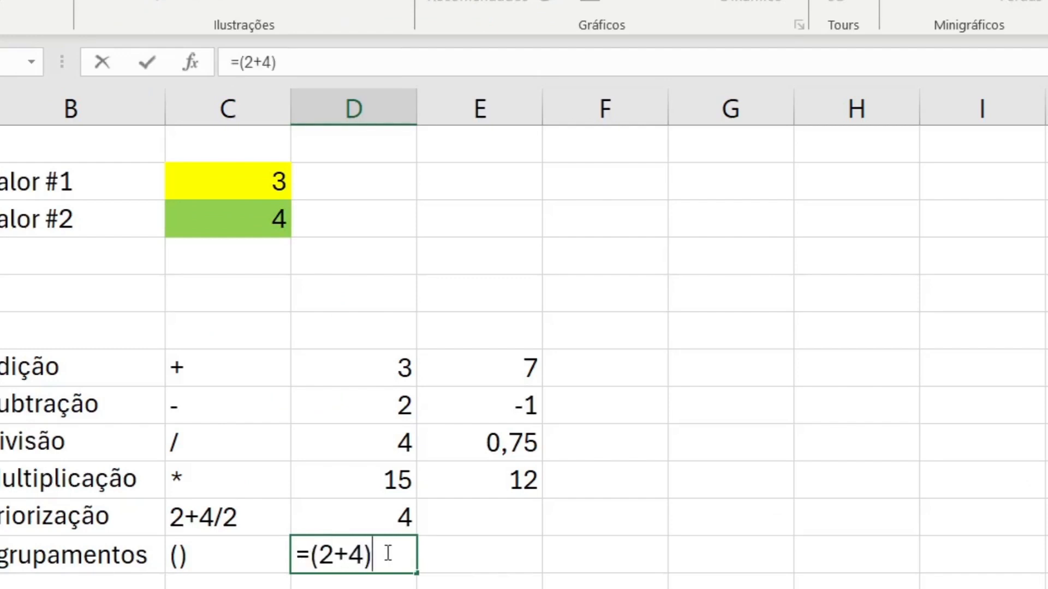
{"action": "type", "text": "/2"}
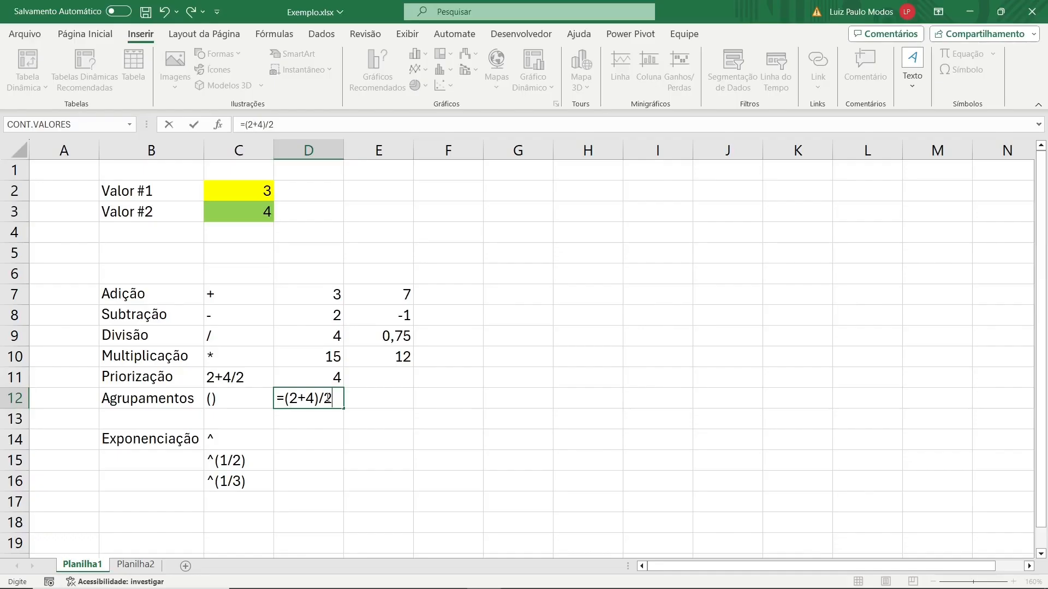
{"action": "key", "text": "Return"}
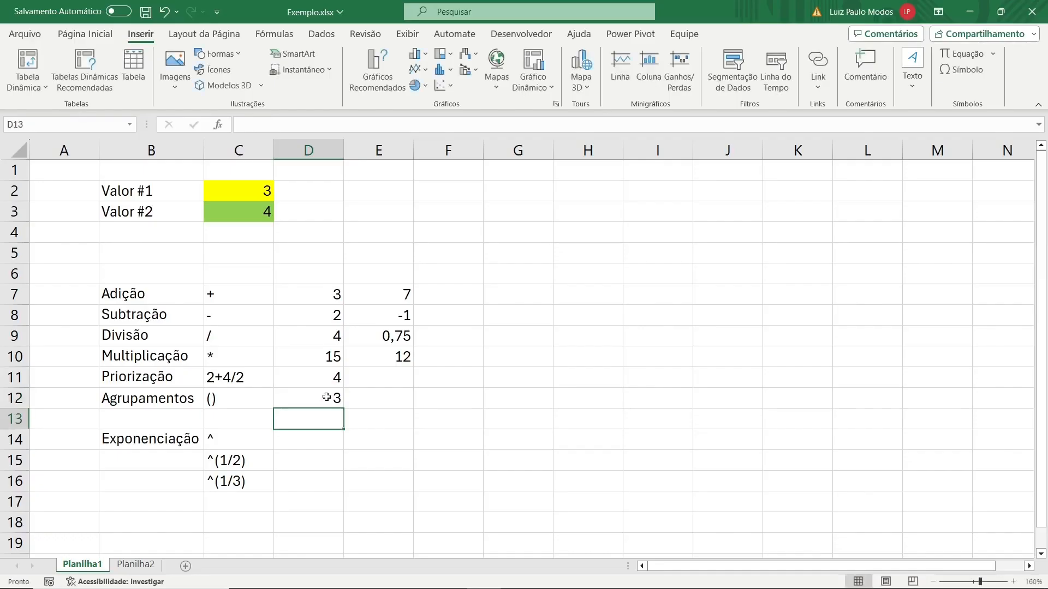
{"action": "key", "text": "Up"}
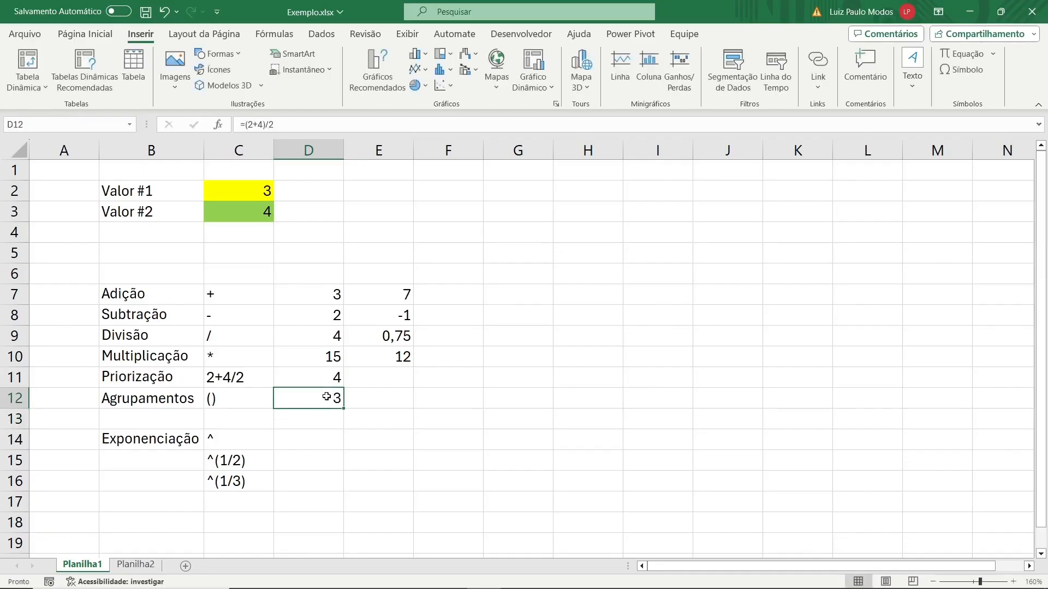
{"action": "left_click", "coordinate": [266, 124]}
{"action": "left_click_drag", "start_coordinate": [245, 125], "coordinate": [265, 125]}
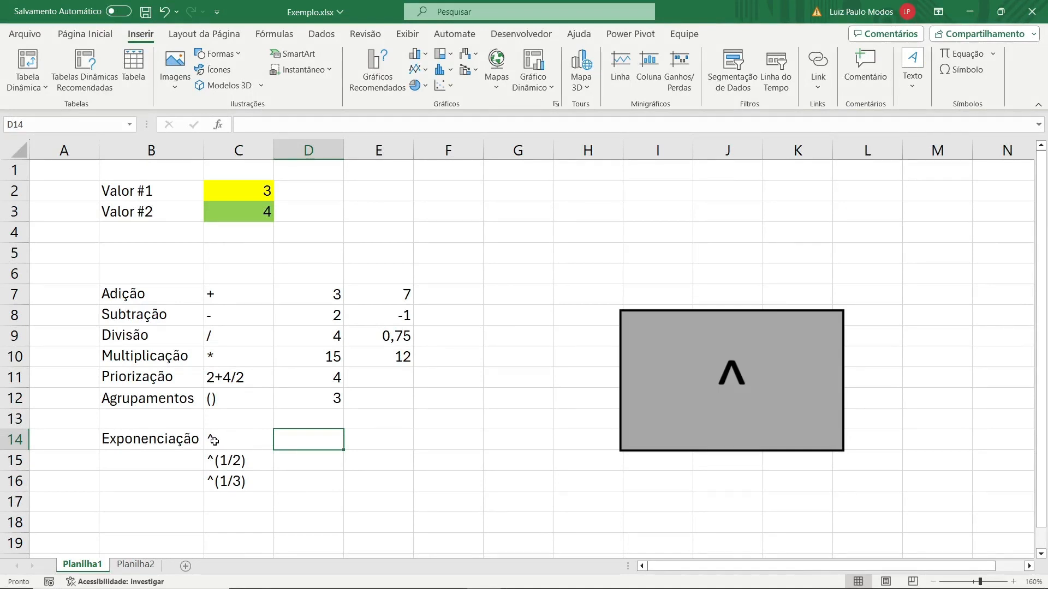
Enter the exponentiation formula =2^3 in cell D14 and reselect that cell
{"action": "double_click", "coordinate": [337, 439]}
{"action": "type", "text": "=2"}
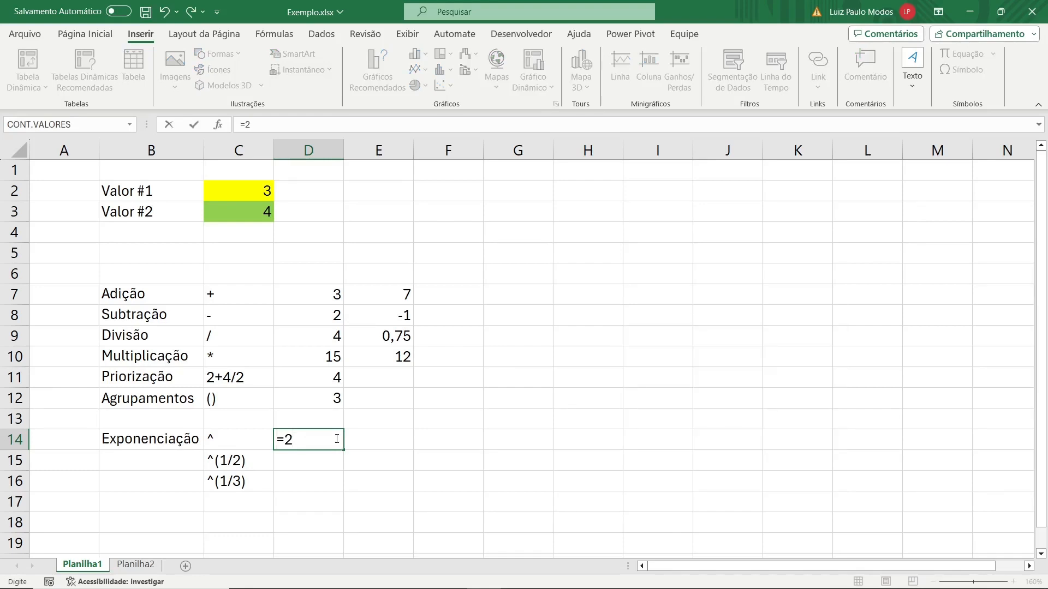
{"action": "type", "text": "^3"}
{"action": "key", "text": "Return"}
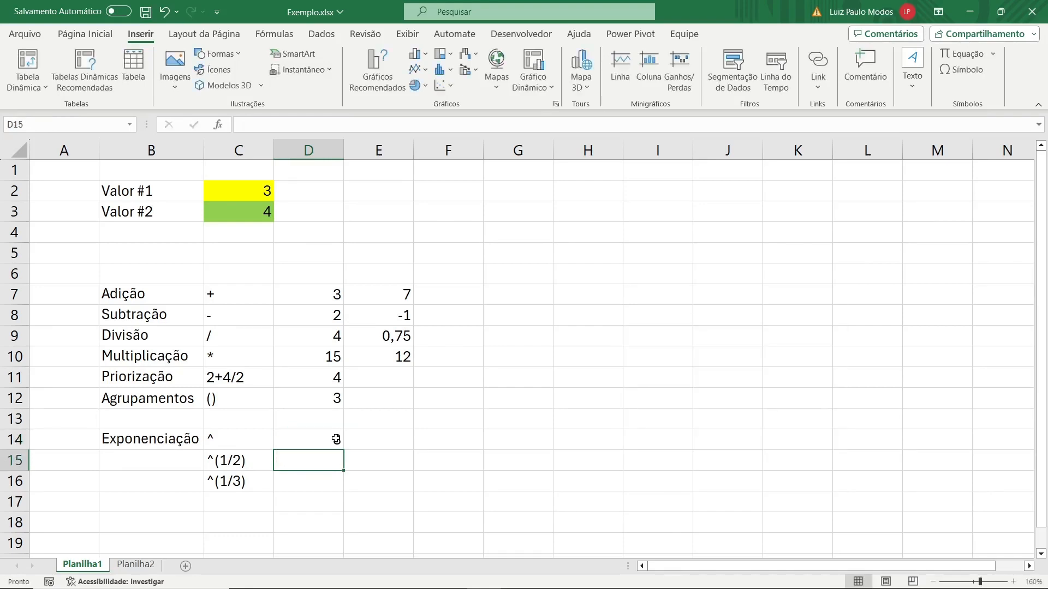
{"action": "left_click", "coordinate": [337, 439]}
Enter the formula =2*2*2 in cell E14 and compare it with the exponentiation formula in D14
{"action": "left_click", "coordinate": [400, 439]}
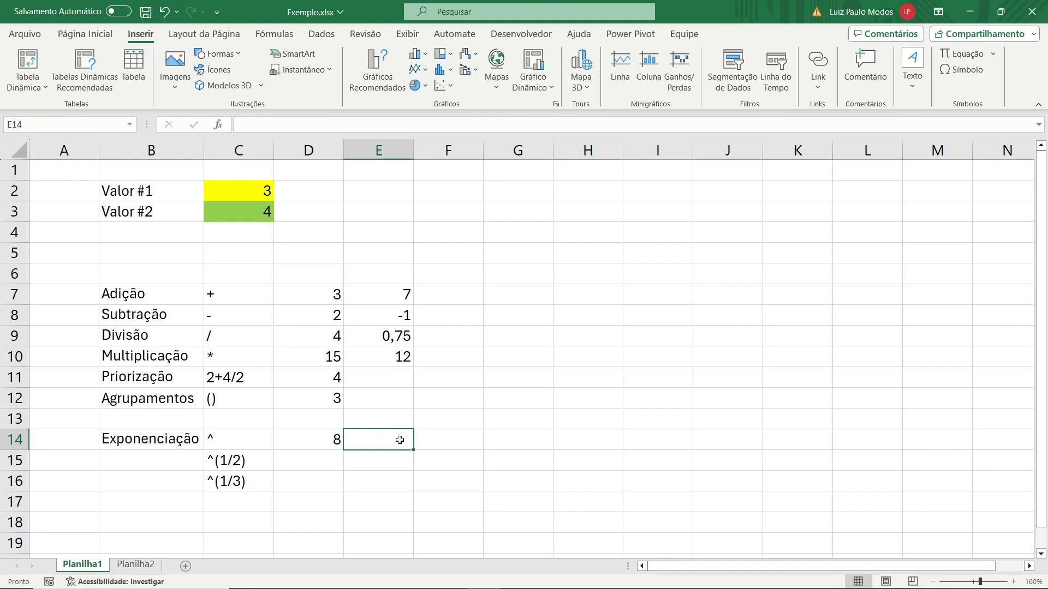
{"action": "type", "text": "=2"}
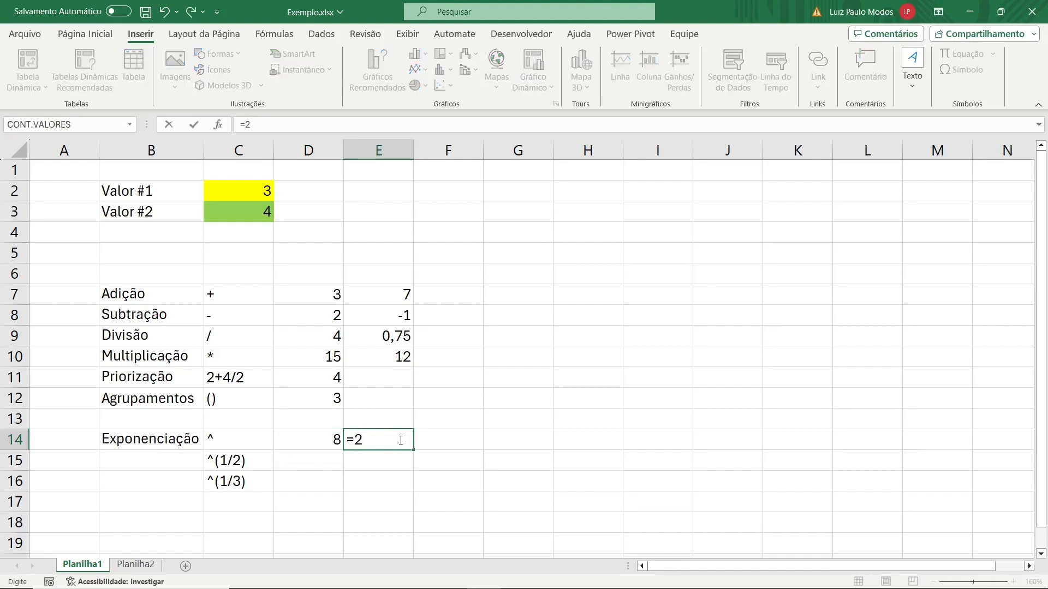
{"action": "type", "text": "*2*2"}
{"action": "key", "text": "Return"}
{"action": "left_click", "coordinate": [359, 441]}
{"action": "left_click", "coordinate": [316, 441]}
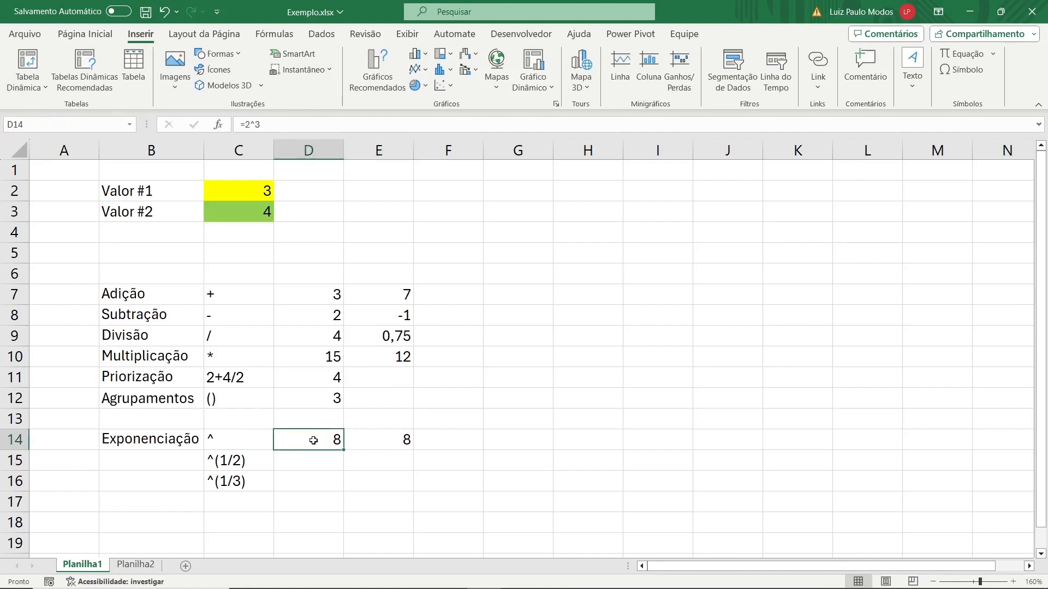
Enter the square root formula =9^(1/2) in cell D15, highlighting the 1/2 exponent before committing it
{"action": "left_click", "coordinate": [311, 460]}
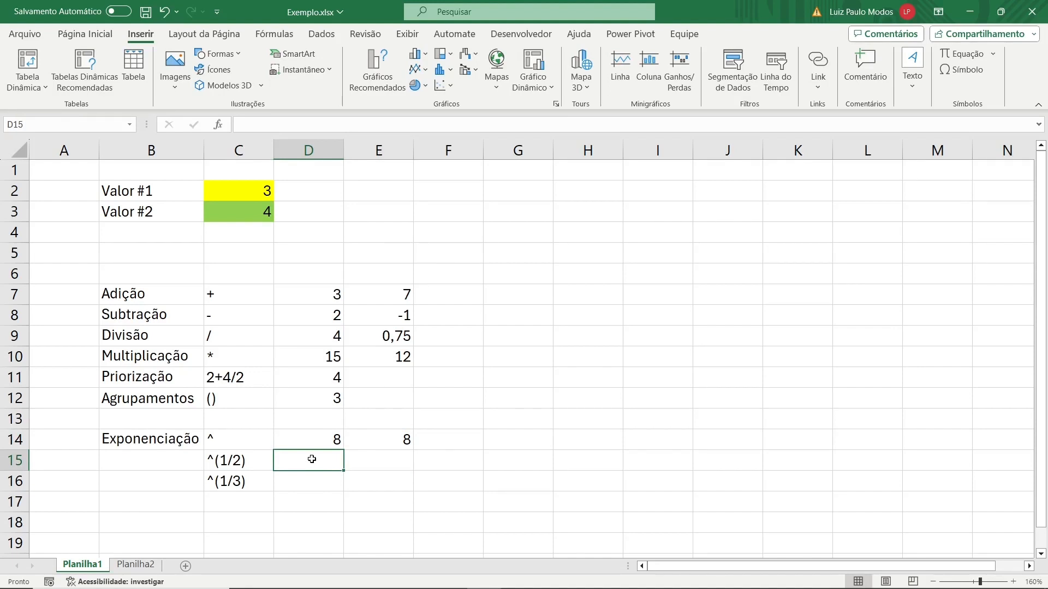
{"action": "type", "text": "=9"}
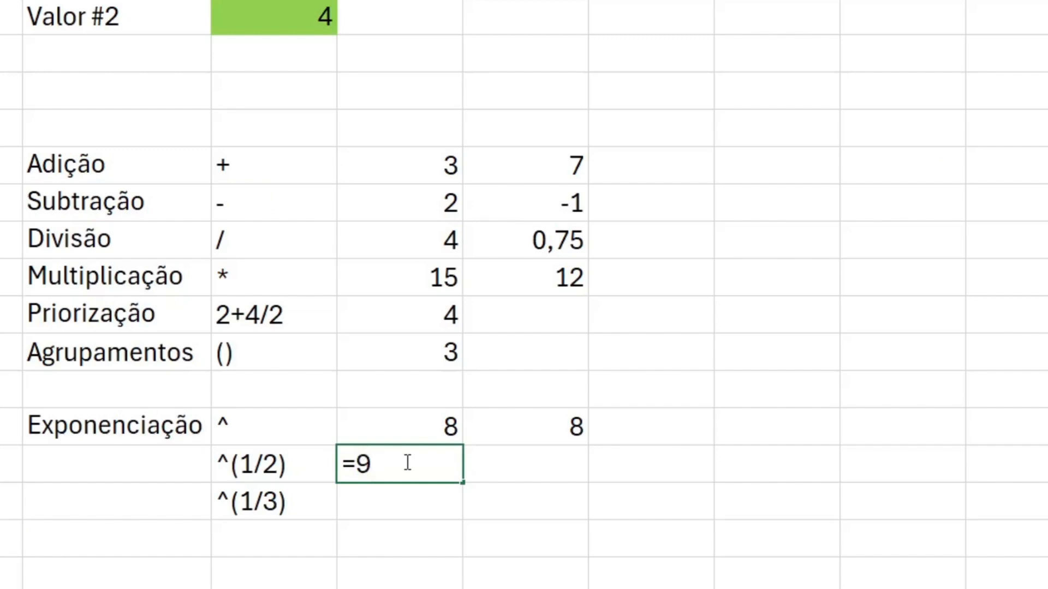
{"action": "type", "text": "^(1/2"}
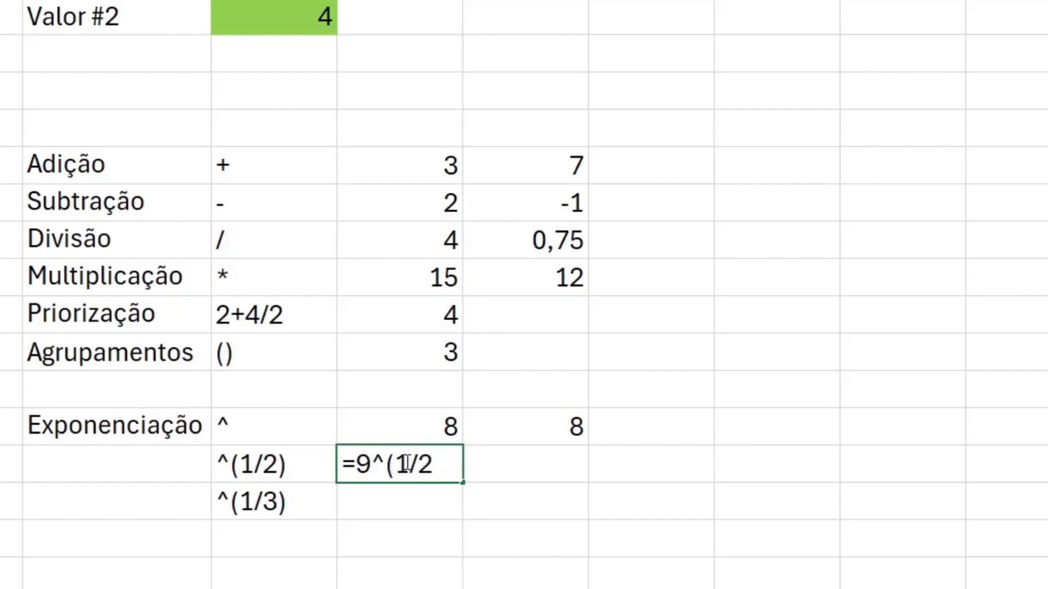
{"action": "type", "text": ")"}
{"action": "left_click_drag", "start_coordinate": [395, 465], "coordinate": [432, 465]}
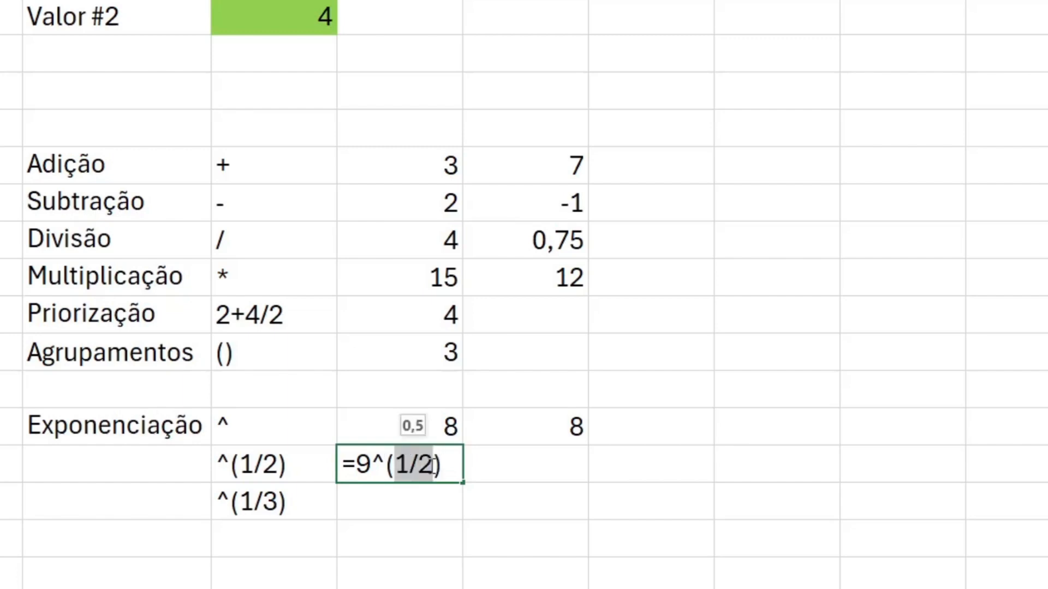
{"action": "key", "text": "Return"}
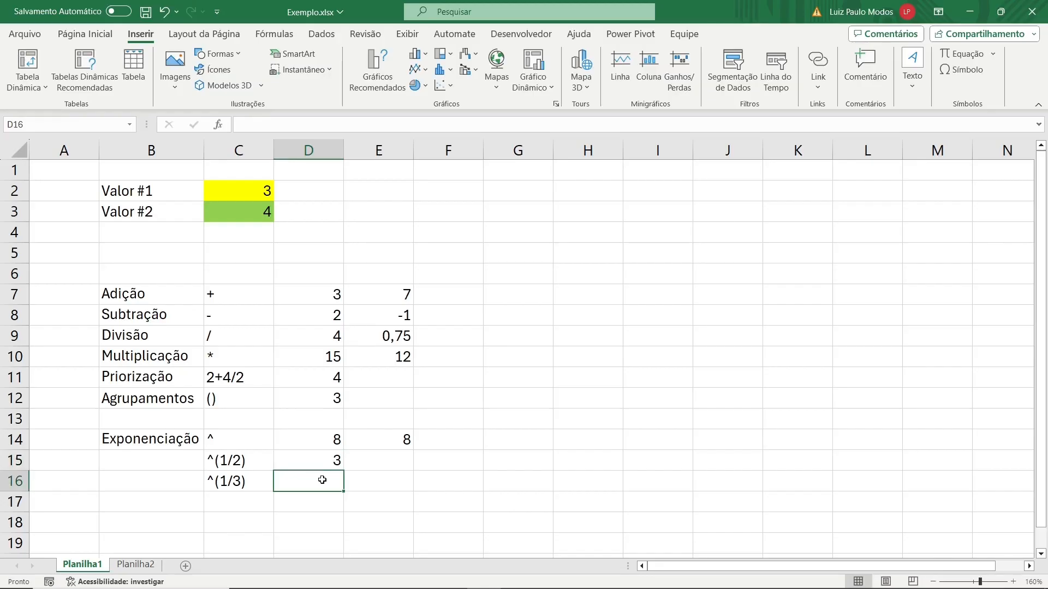
Enter the cube root formula =8^(1/3) in cell D16 and reselect that cell
{"action": "type", "text": "=8"}
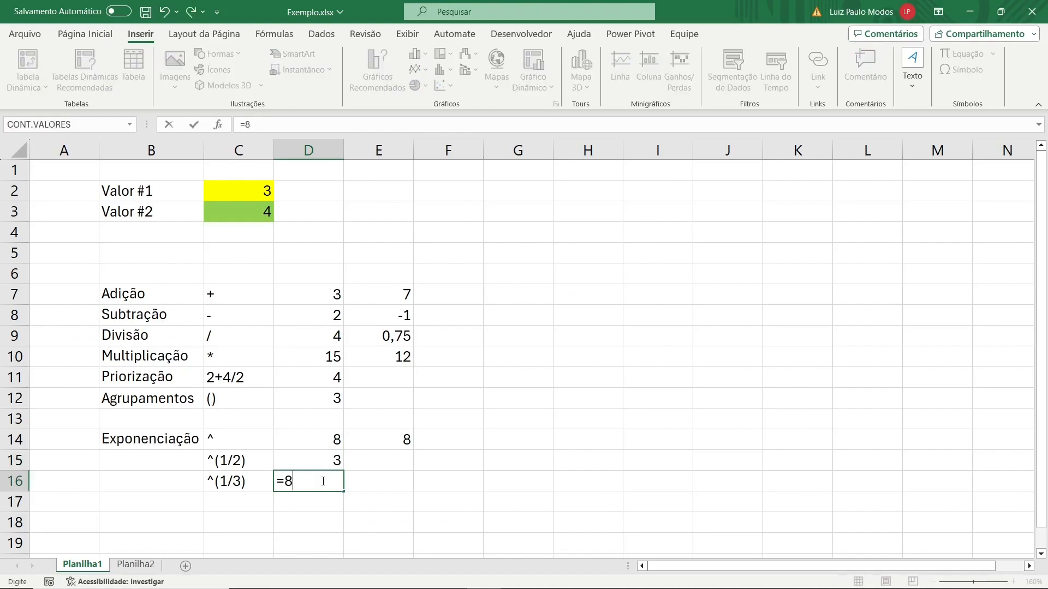
{"action": "type", "text": "^"}
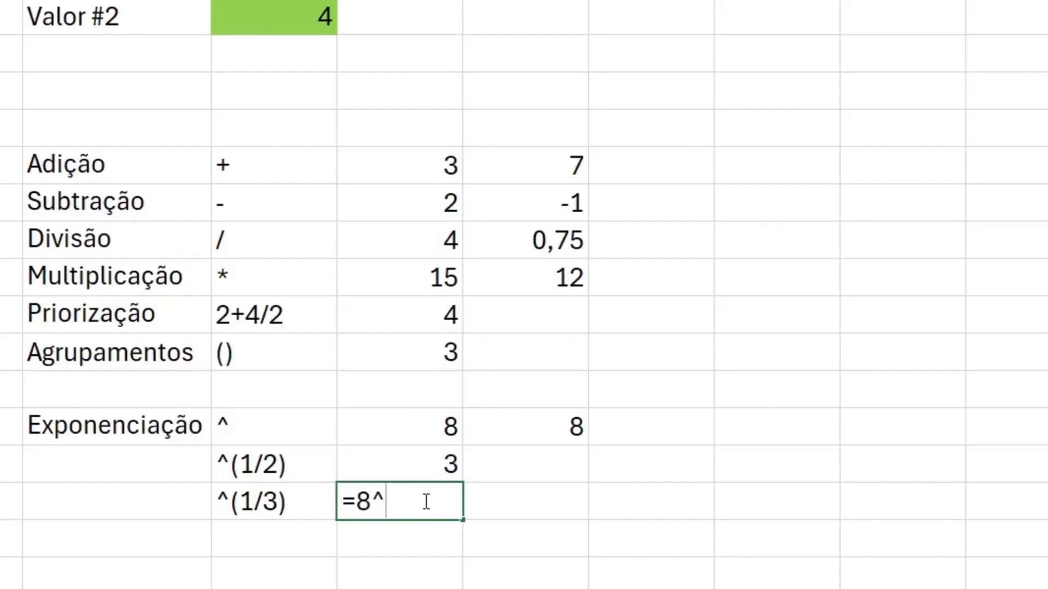
{"action": "type", "text": "(1/3"}
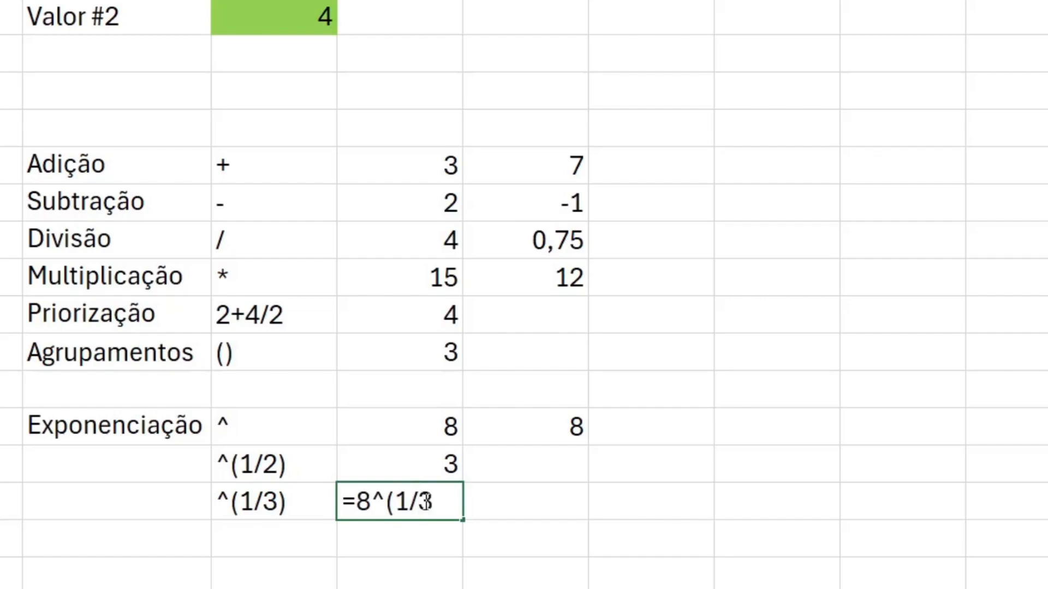
{"action": "type", "text": ")"}
{"action": "key", "text": "Return"}
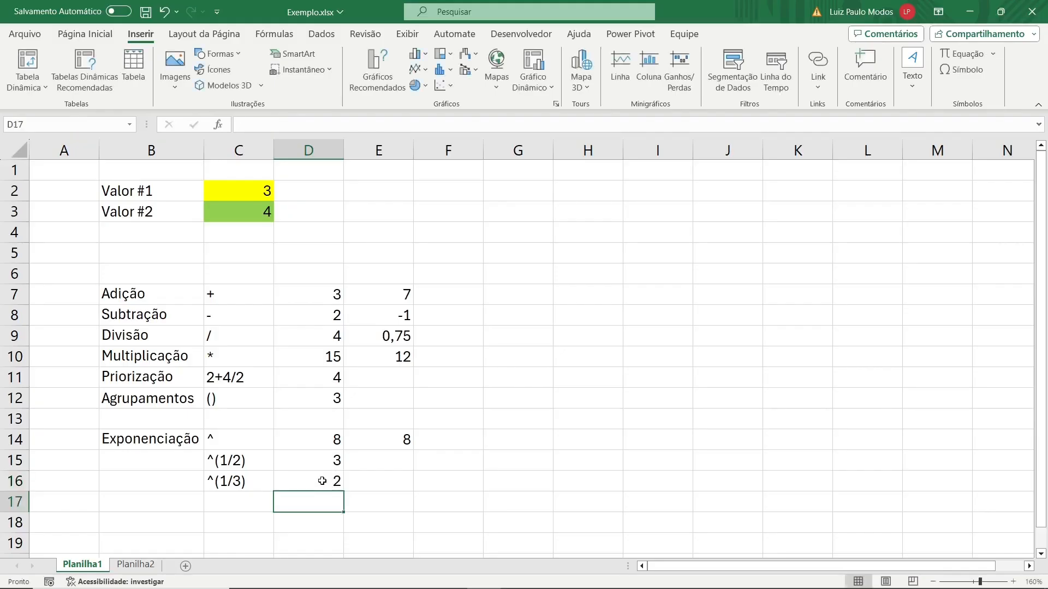
{"action": "left_click", "coordinate": [322, 481]}
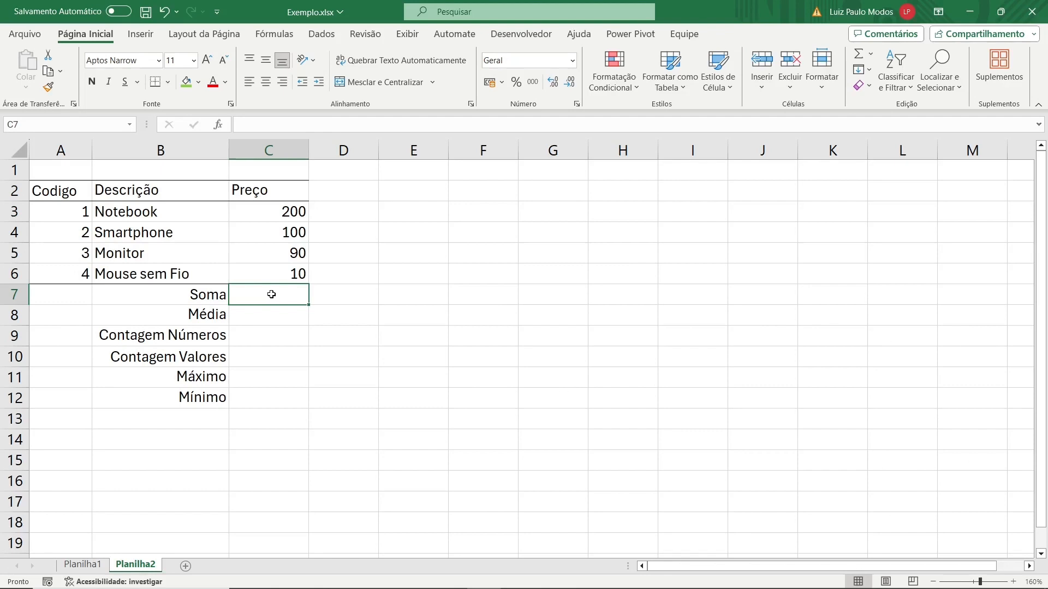
Start a SOMA formula in cell C7 of Planilha2, try the separate references C3;C4, and remove those arguments
{"action": "type", "text": "=soma"}
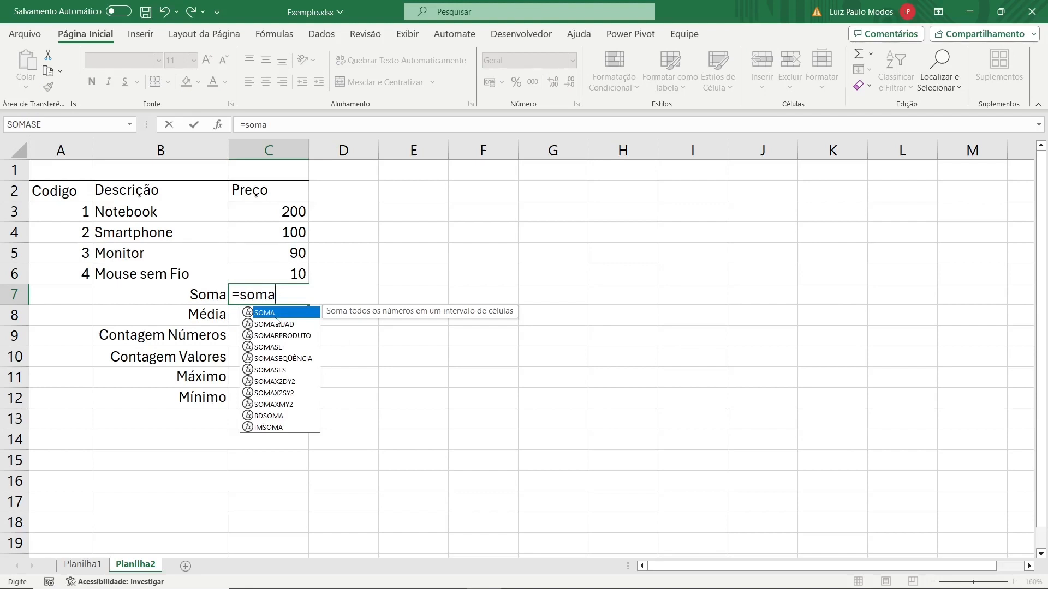
{"action": "key", "text": "Tab"}
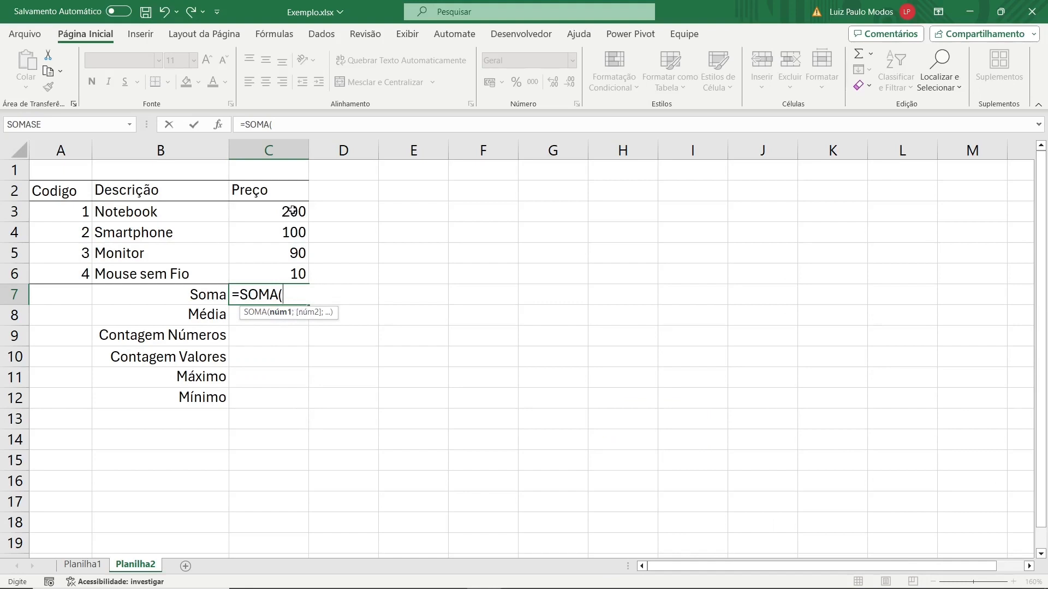
{"action": "left_click", "coordinate": [292, 211]}
{"action": "type", "text": ";"}
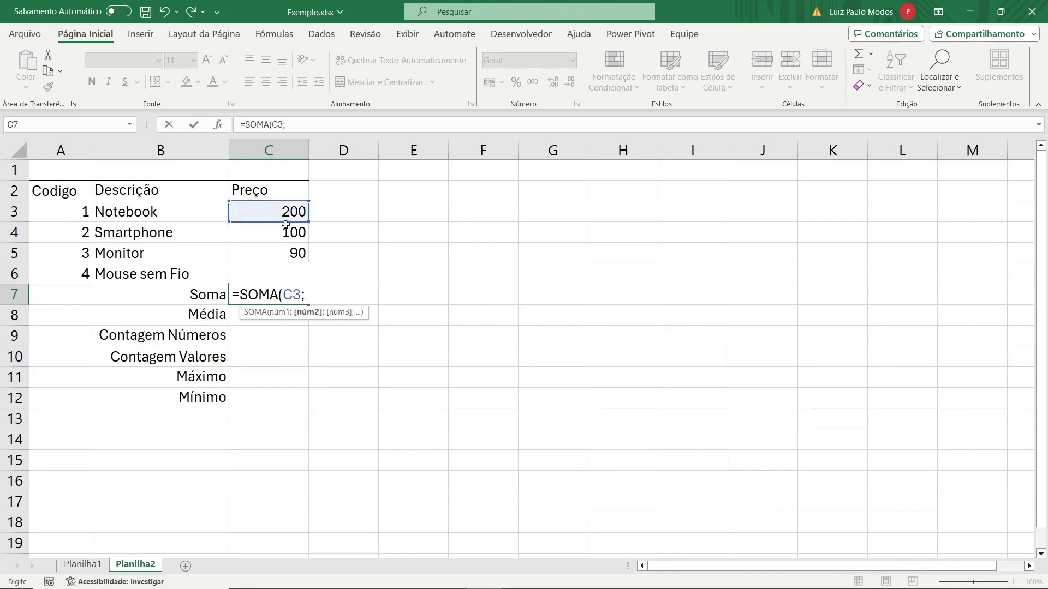
{"action": "left_click", "coordinate": [281, 234]}
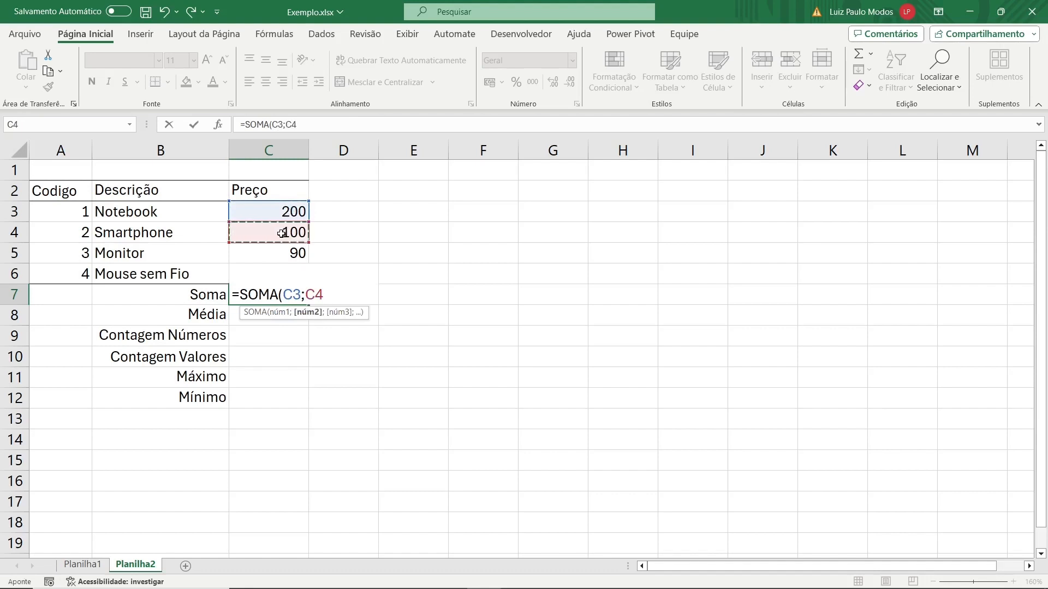
{"action": "key", "text": "BackSpace"}
{"action": "key", "text": "BackSpace"}
{"action": "key", "text": "BackSpace"}
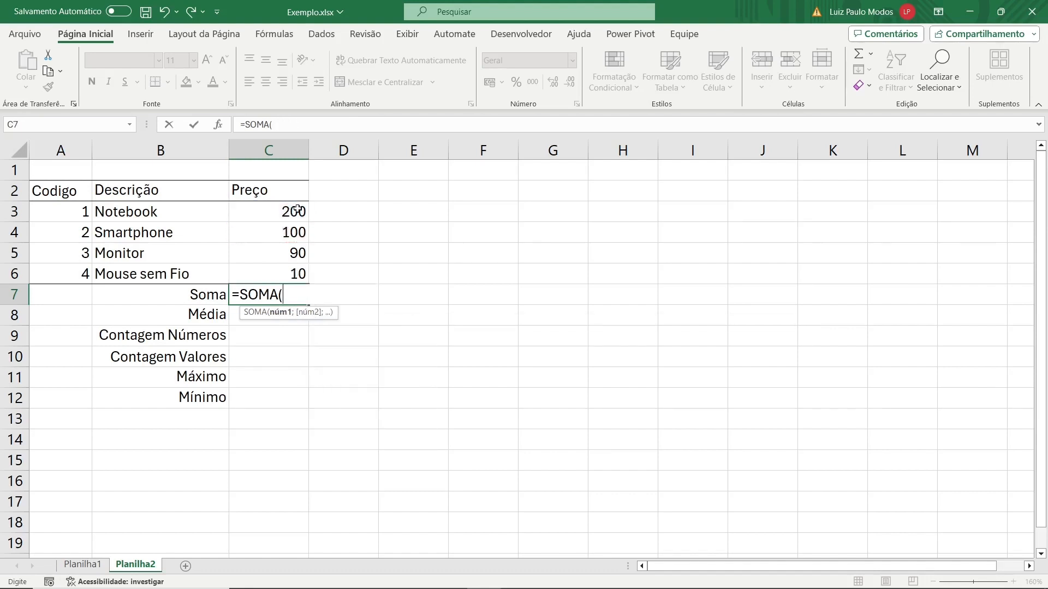
Complete the SOMA formula in C7 with the price range C3:C6 and reselect the cell
{"action": "left_click_drag", "start_coordinate": [260, 208], "coordinate": [257, 270]}
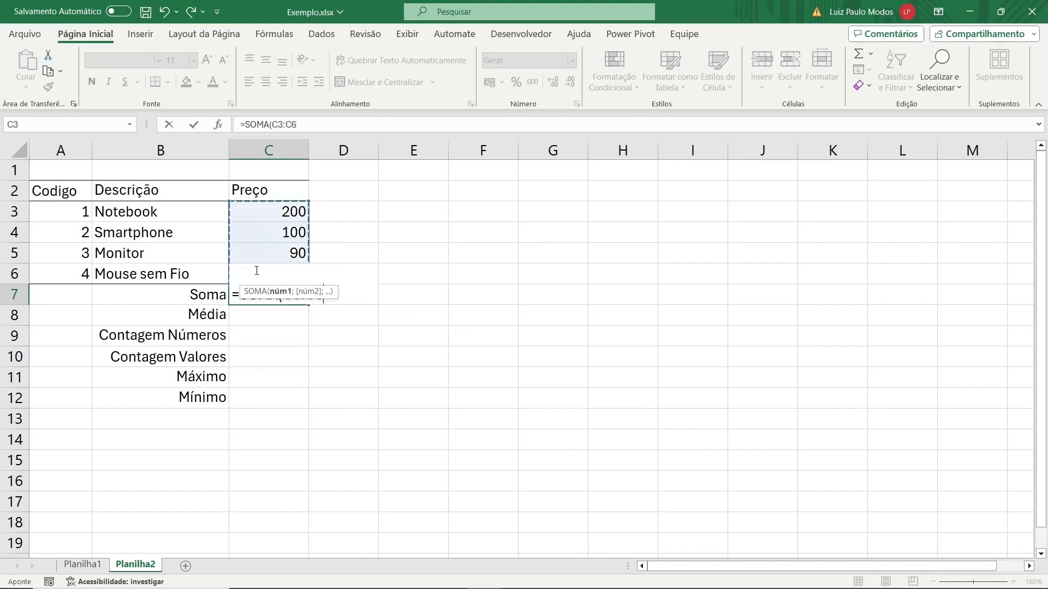
{"action": "key", "text": "Return"}
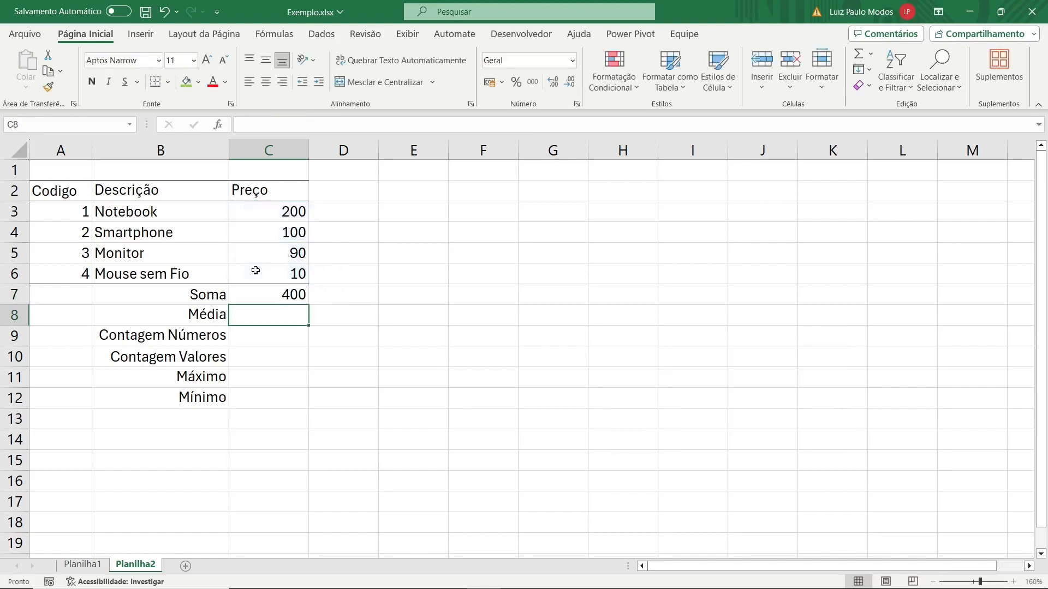
{"action": "key", "text": "Up"}
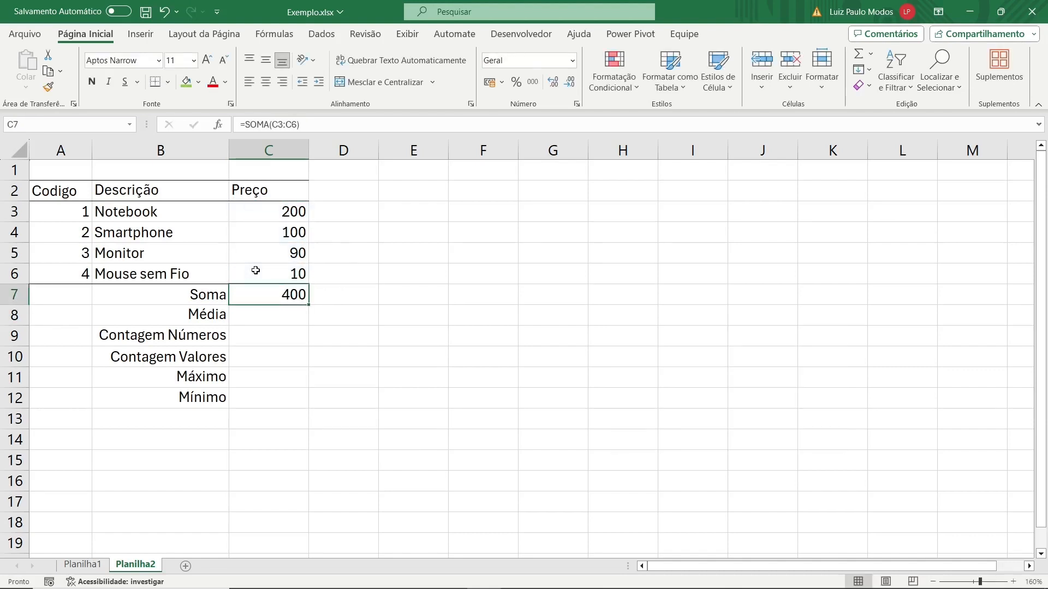
Replace the typed formula in C7 with an AutoSum of C3:C6, and clear the cell
{"action": "key", "text": "Delete"}
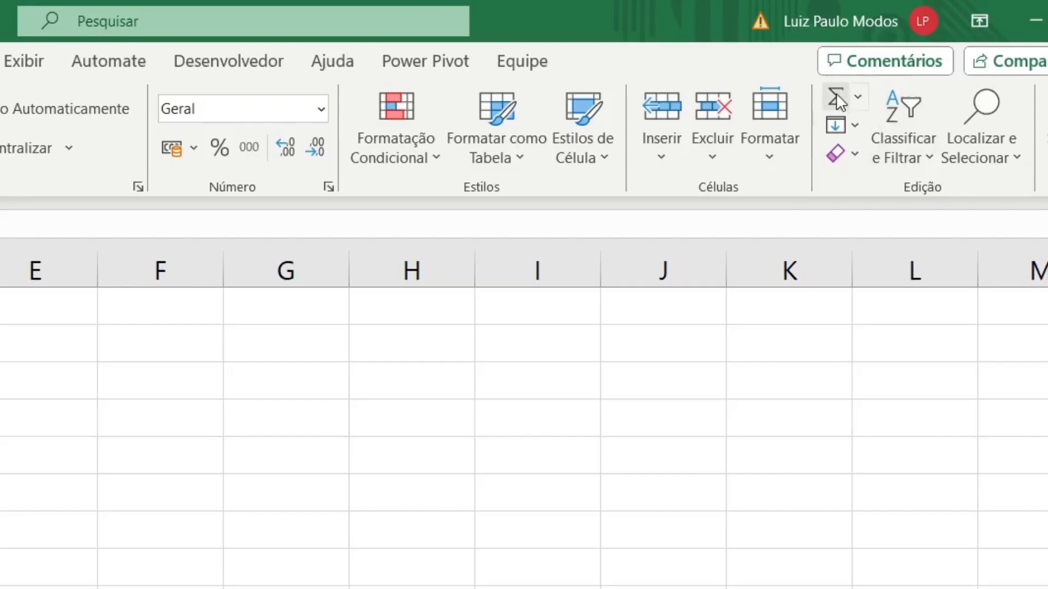
{"action": "left_click", "coordinate": [836, 97]}
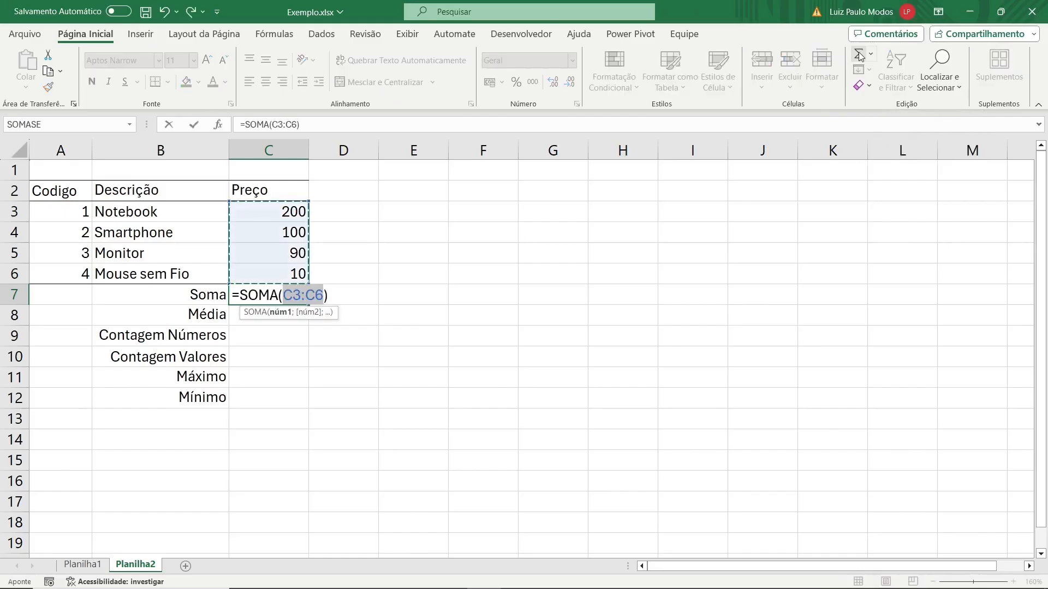
{"action": "key", "text": "Return"}
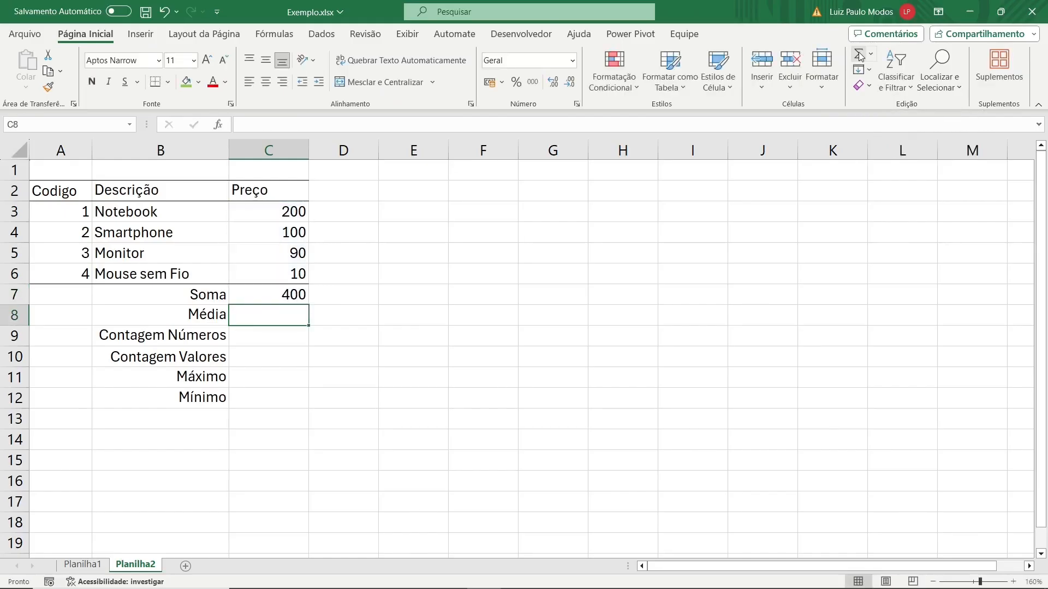
{"action": "left_click", "coordinate": [293, 288]}
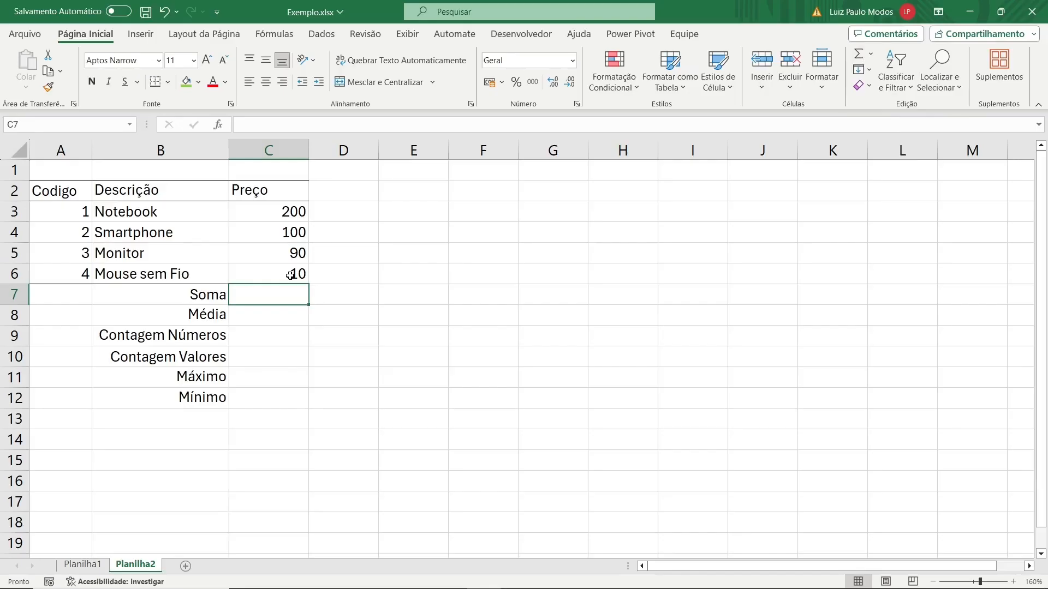
Insert the C3:C6 AutoSum in C7 once more, commit it and delete it
{"action": "key", "text": "alt+equal"}
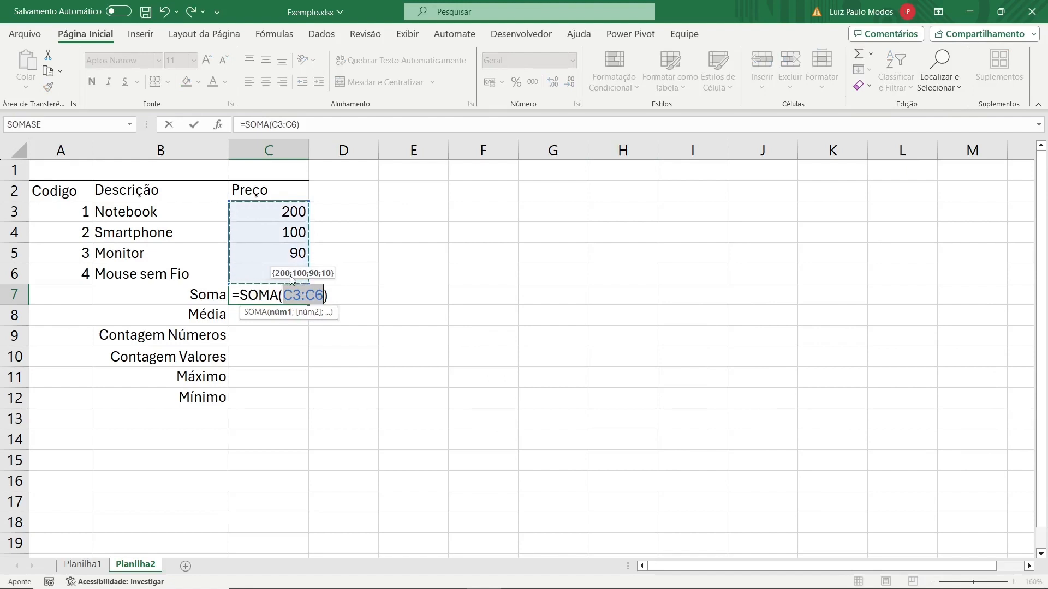
{"action": "key", "text": "Return"}
{"action": "key", "text": "Up"}
{"action": "key", "text": "Delete"}
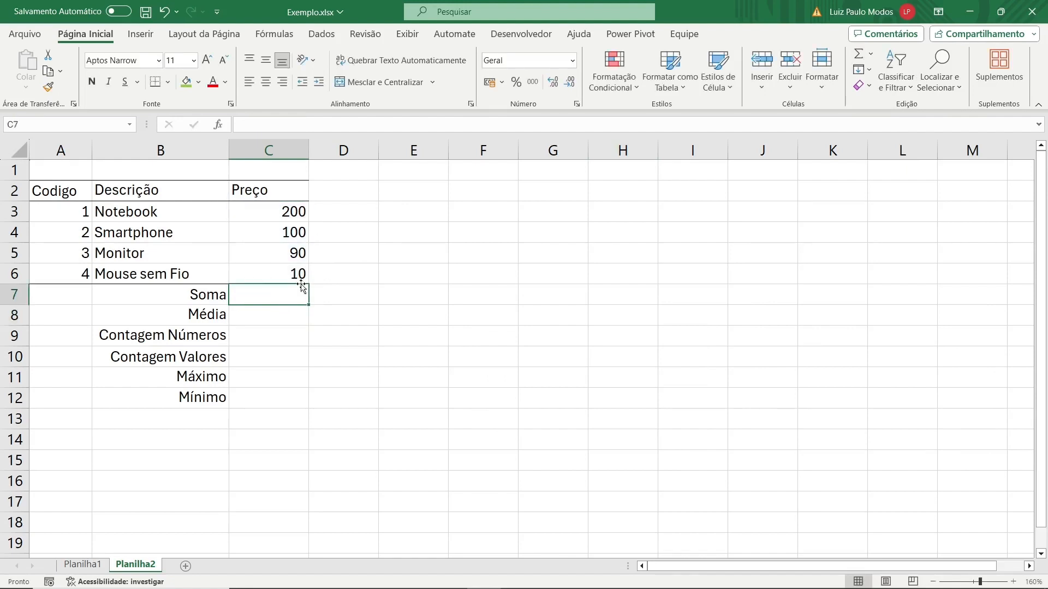
Enter 100 in cell D3 and add an AutoSum of C3:D3 in cell E3
{"action": "left_click", "coordinate": [348, 214]}
{"action": "type", "text": "100"}
{"action": "key", "text": "Return"}
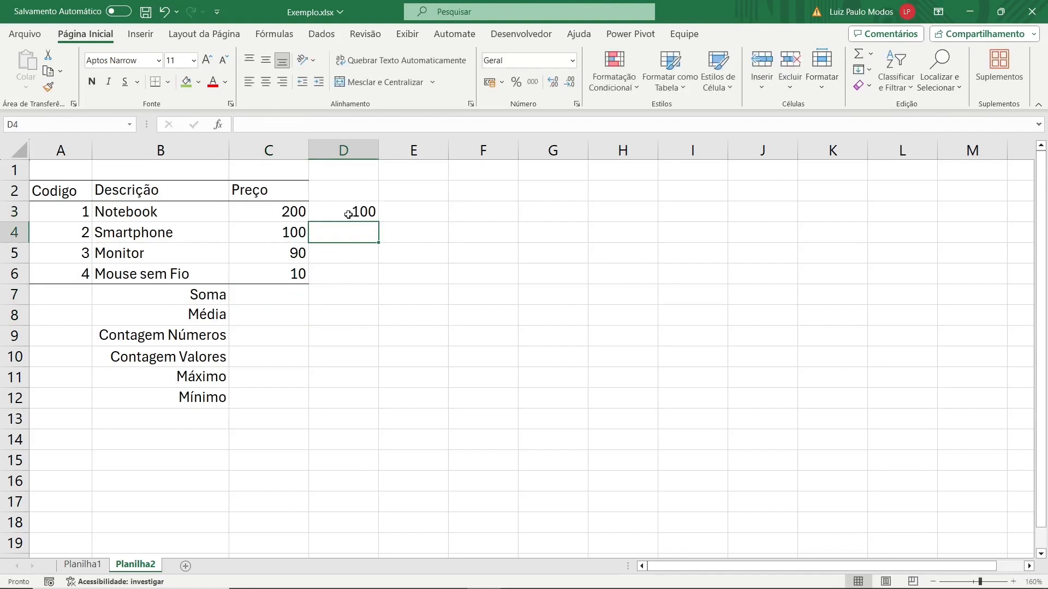
{"action": "key", "text": "Up"}
{"action": "key", "text": "Right"}
{"action": "key", "text": "alt+equal"}
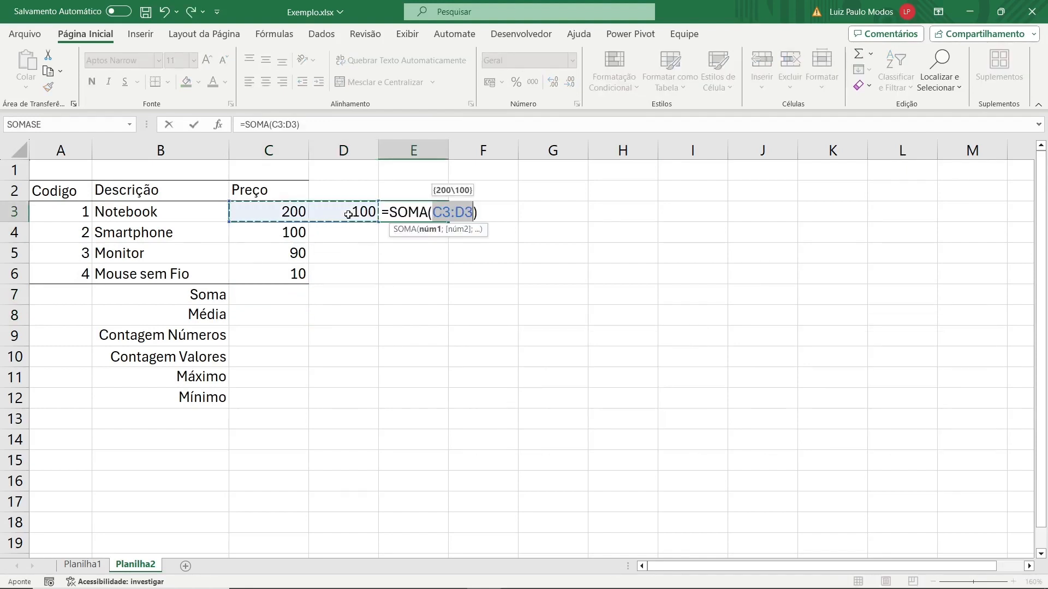
{"action": "key", "text": "Return"}
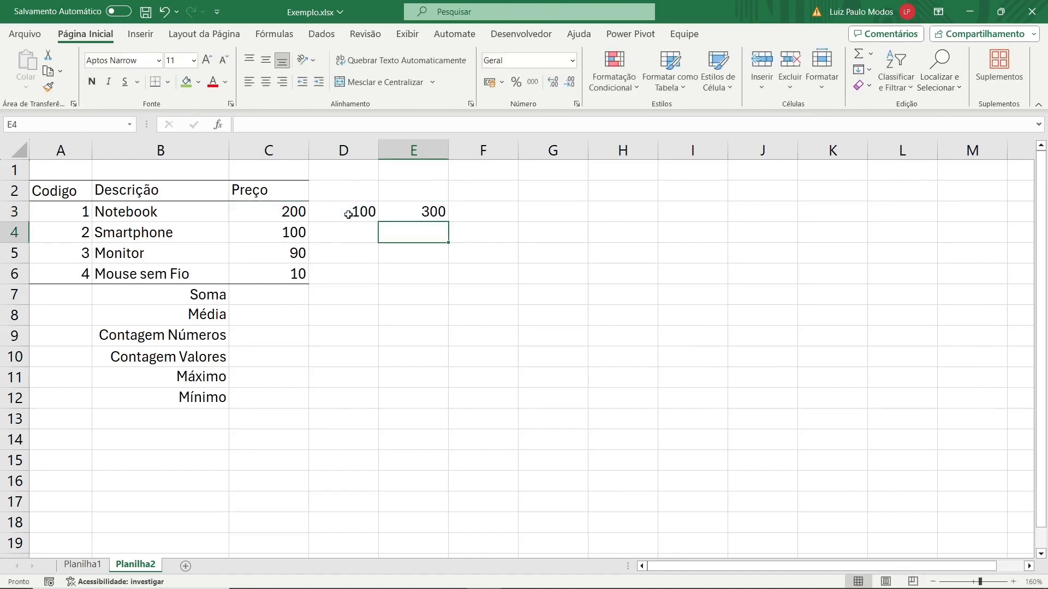
Delete the horizontal sum in E3 and the test value in D3
{"action": "key", "text": "Up"}
{"action": "key", "text": "Delete"}
{"action": "left_click", "coordinate": [348, 215]}
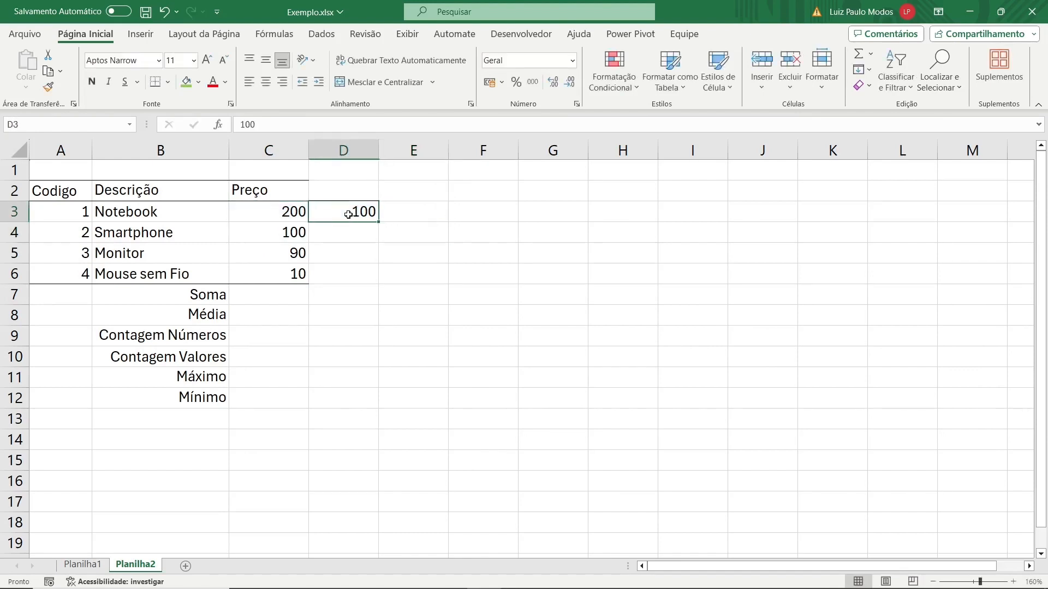
{"action": "key", "text": "Delete"}
Insert the AutoSum formula =SOMA(C3:C6) in cell C7 to total the prices
{"action": "left_click", "coordinate": [267, 298]}
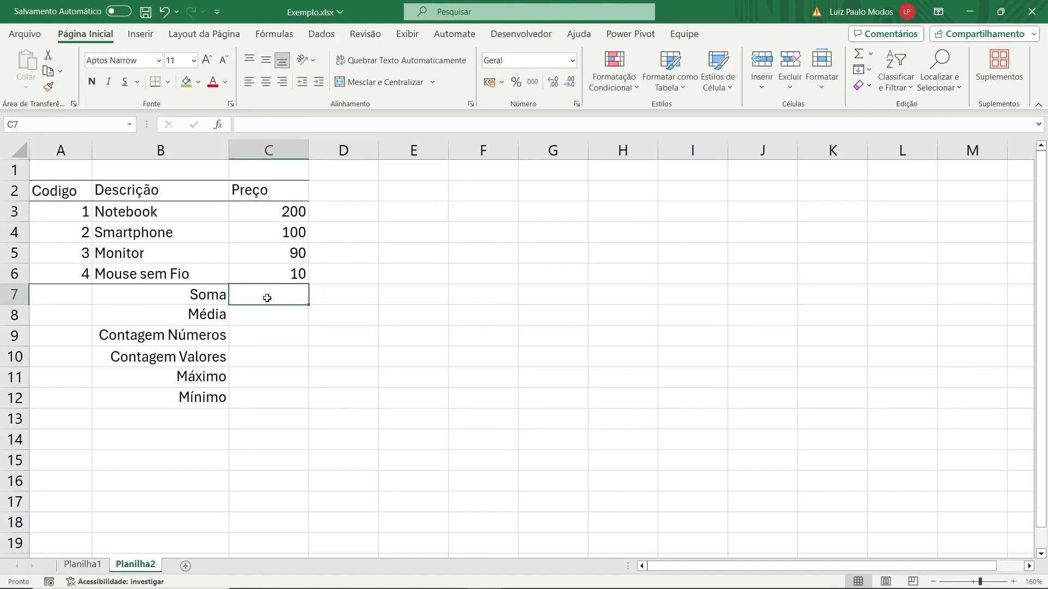
{"action": "left_click", "coordinate": [276, 36]}
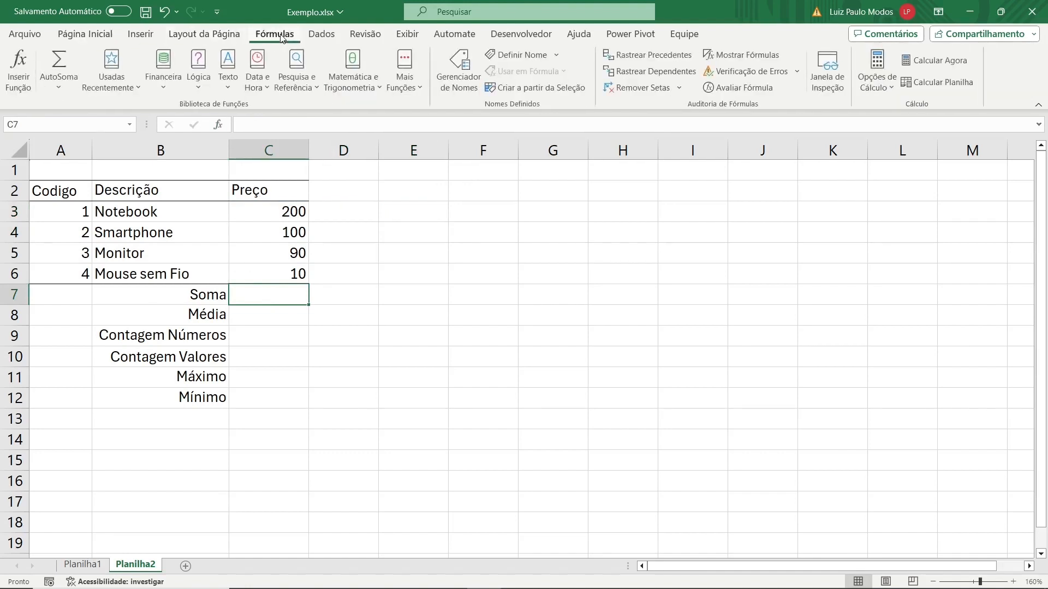
{"action": "left_click", "coordinate": [64, 88]}
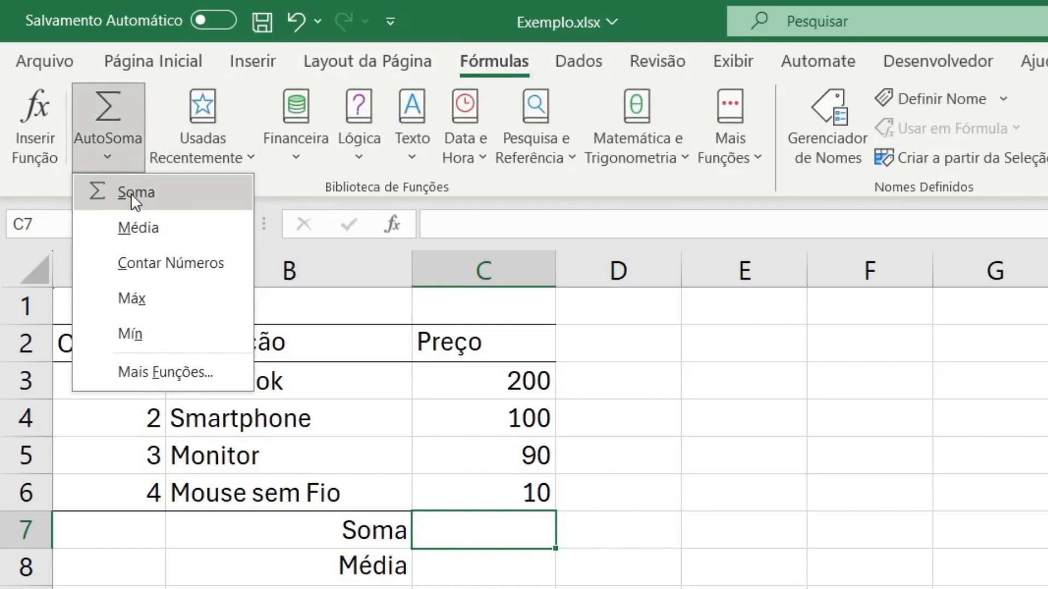
{"action": "left_click", "coordinate": [131, 193]}
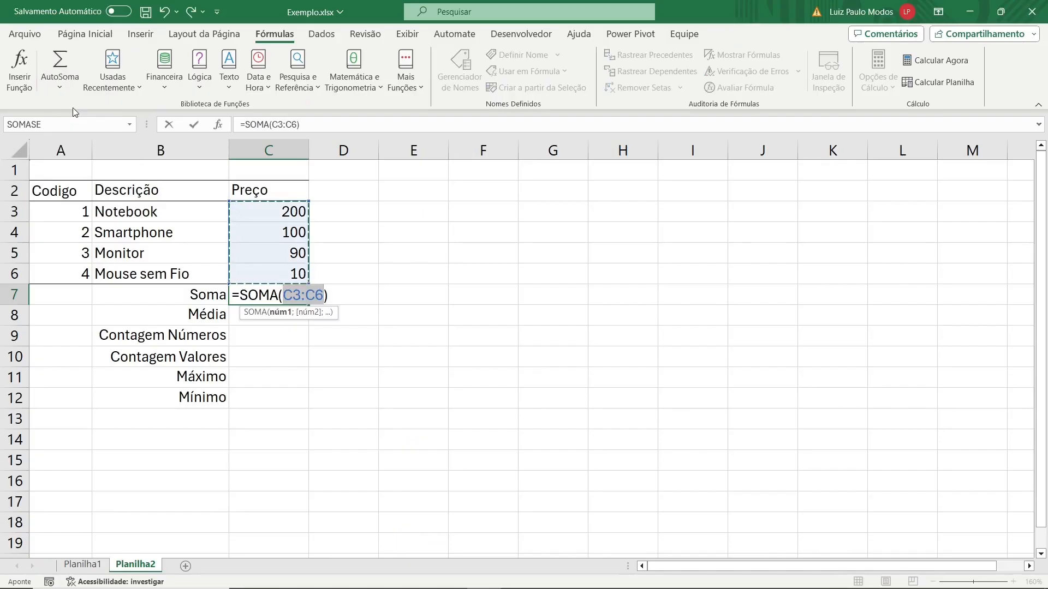
{"action": "key", "text": "Return"}
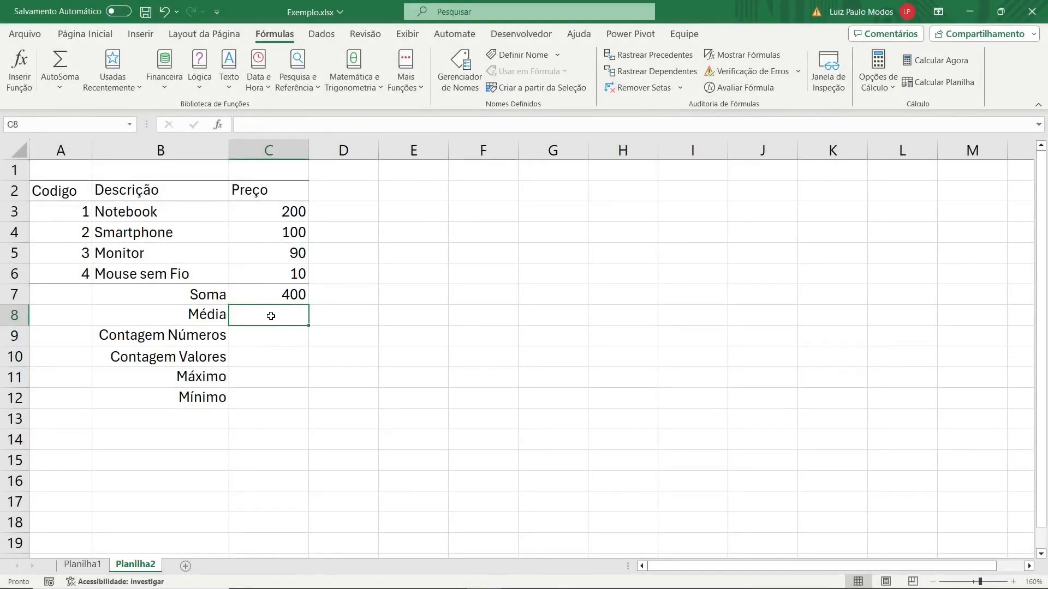
Insert the average function in C8, set its range to C3:C6, and reopen the committed formula for review
{"action": "left_click", "coordinate": [86, 34]}
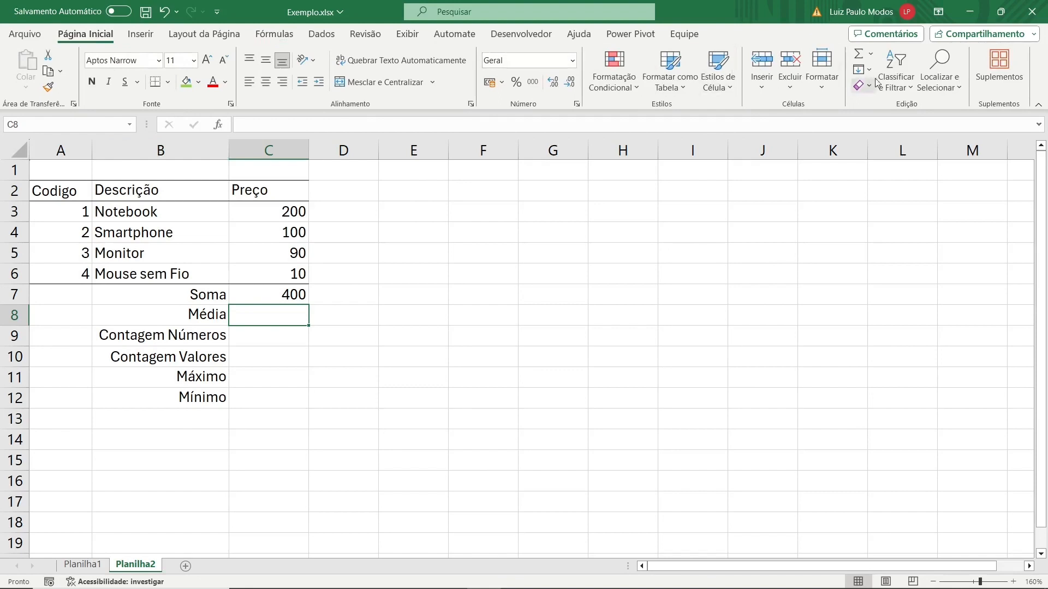
{"action": "left_click", "coordinate": [871, 53]}
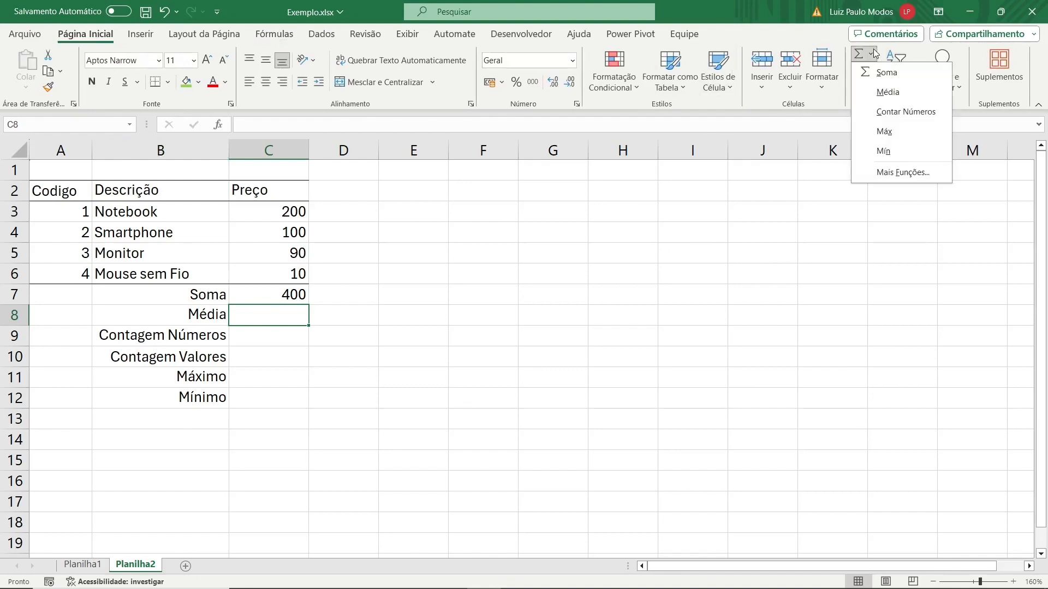
{"action": "left_click", "coordinate": [882, 92]}
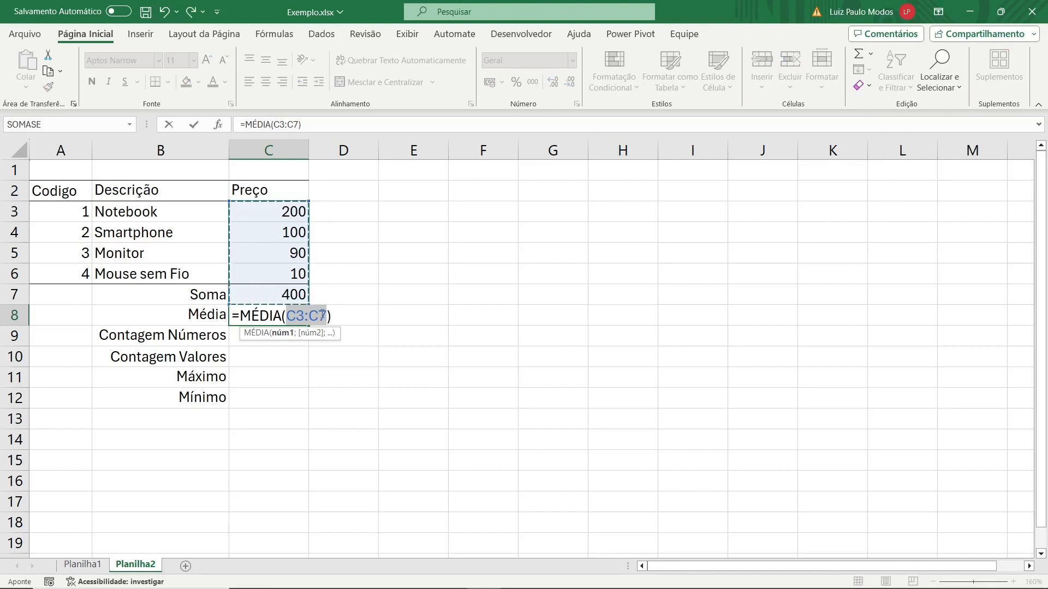
{"action": "left_click_drag", "start_coordinate": [327, 314], "coordinate": [319, 314]}
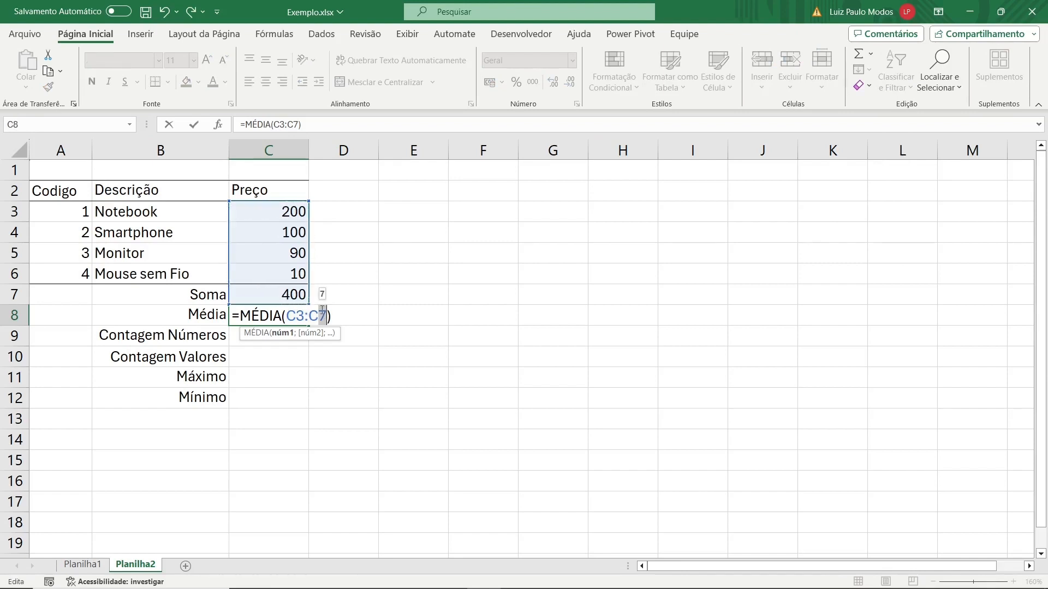
{"action": "type", "text": "6"}
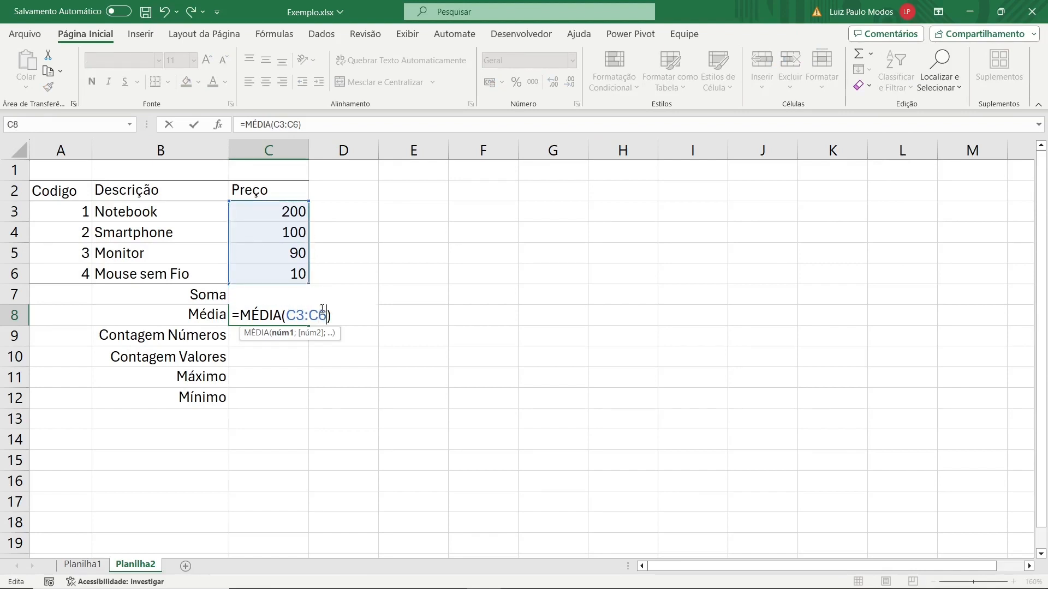
{"action": "key", "text": "Return"}
{"action": "left_click", "coordinate": [284, 312]}
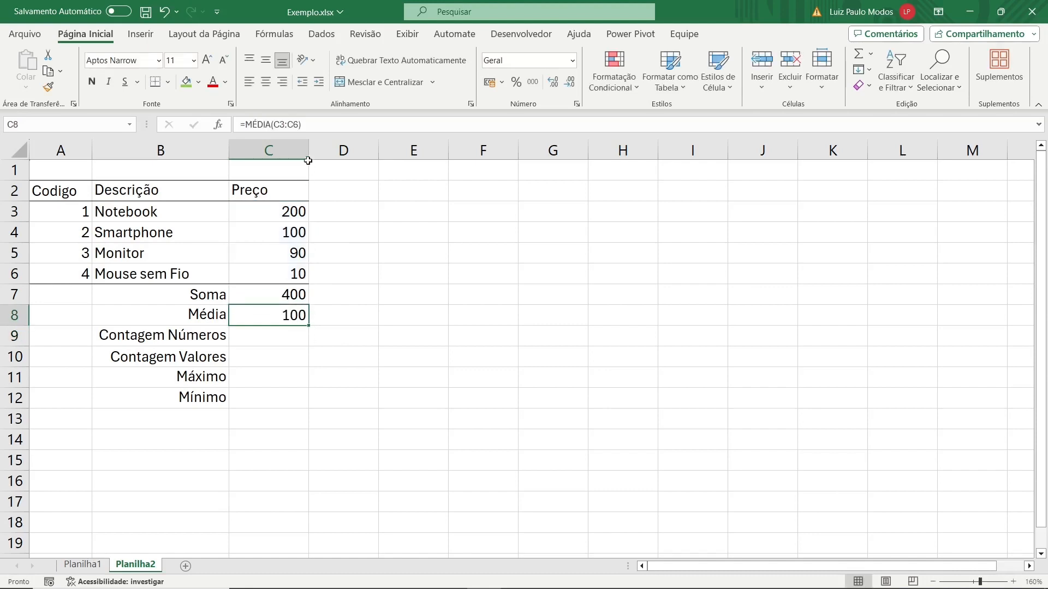
{"action": "key", "text": "F2"}
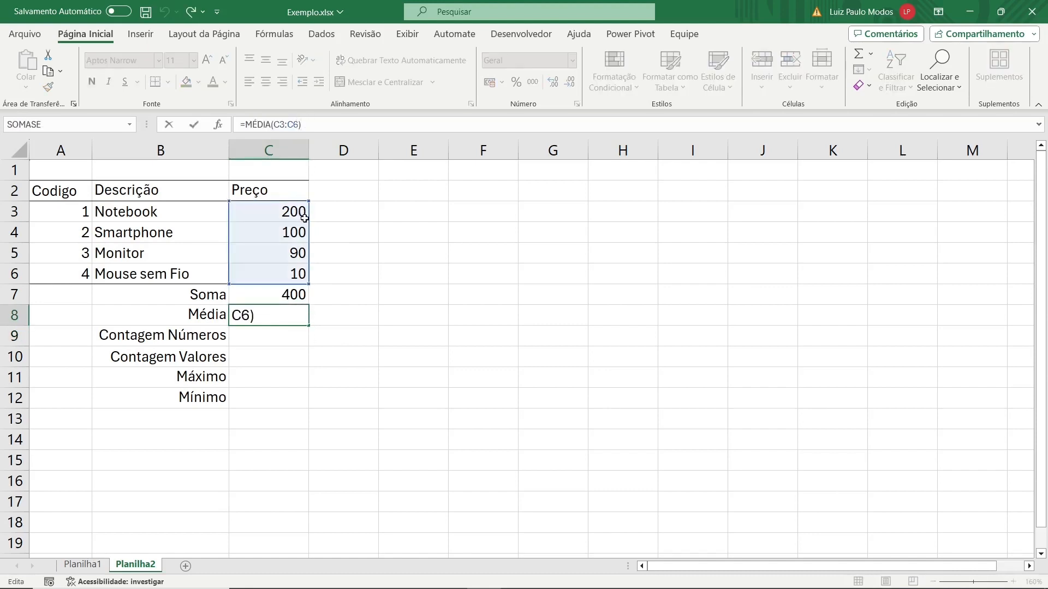
Review the C3:C6 range of the average formula in C8 and close the formula, checking the prices it covers
{"action": "mouse_move", "coordinate": [305, 219]}
{"action": "left_mouse_down"}
{"action": "mouse_move", "coordinate": [394, 220]}
{"action": "mouse_move", "coordinate": [280, 223]}
{"action": "mouse_move", "coordinate": [303, 205]}
{"action": "left_mouse_up"}
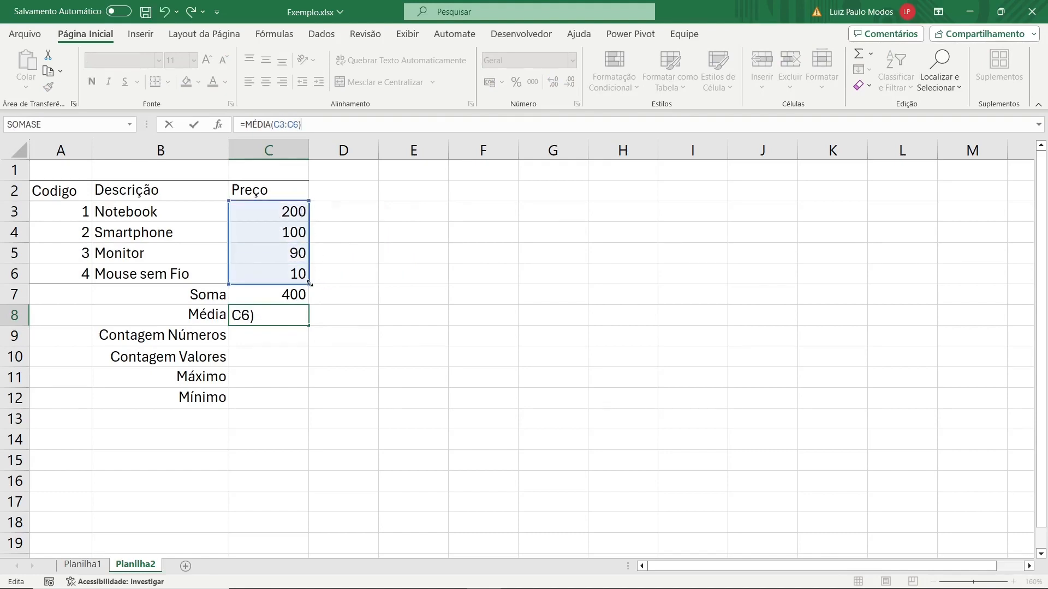
{"action": "left_click_drag", "start_coordinate": [310, 283], "coordinate": [309, 241]}
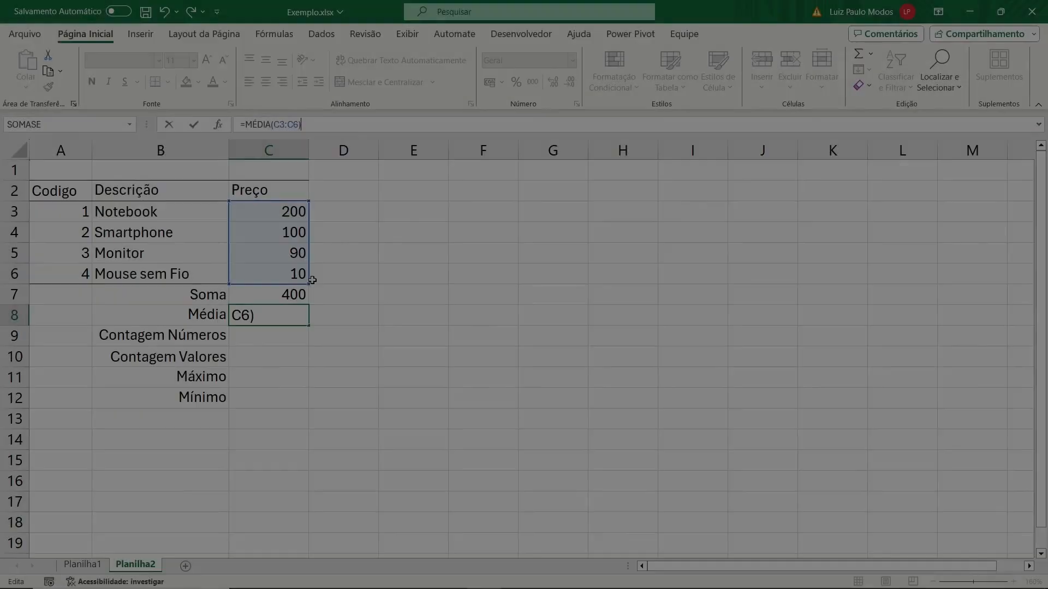
{"action": "key", "text": "Return"}
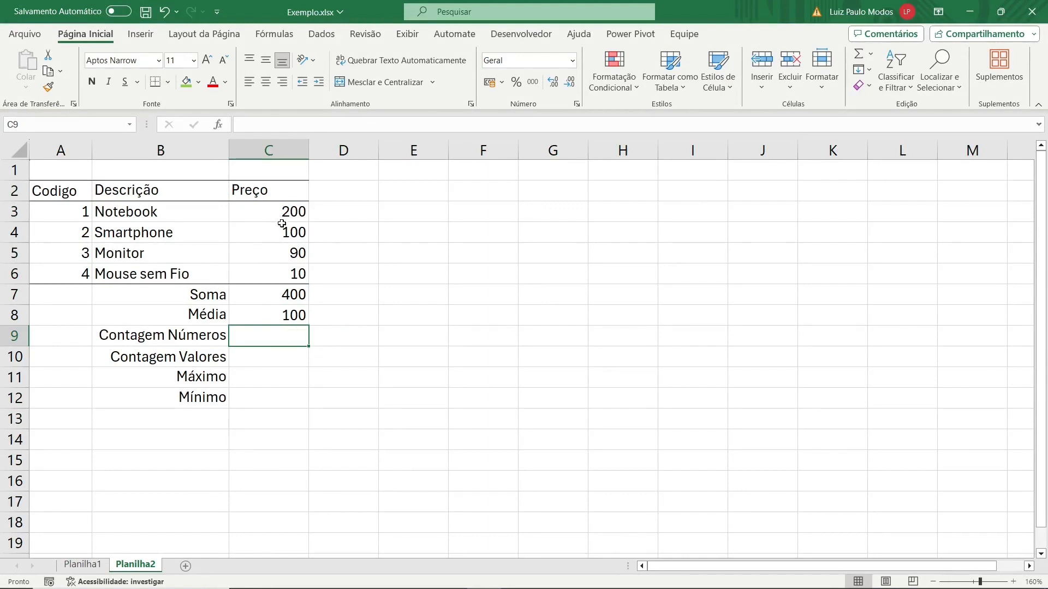
{"action": "left_click_drag", "start_coordinate": [283, 217], "coordinate": [283, 239]}
{"action": "left_click", "coordinate": [296, 274]}
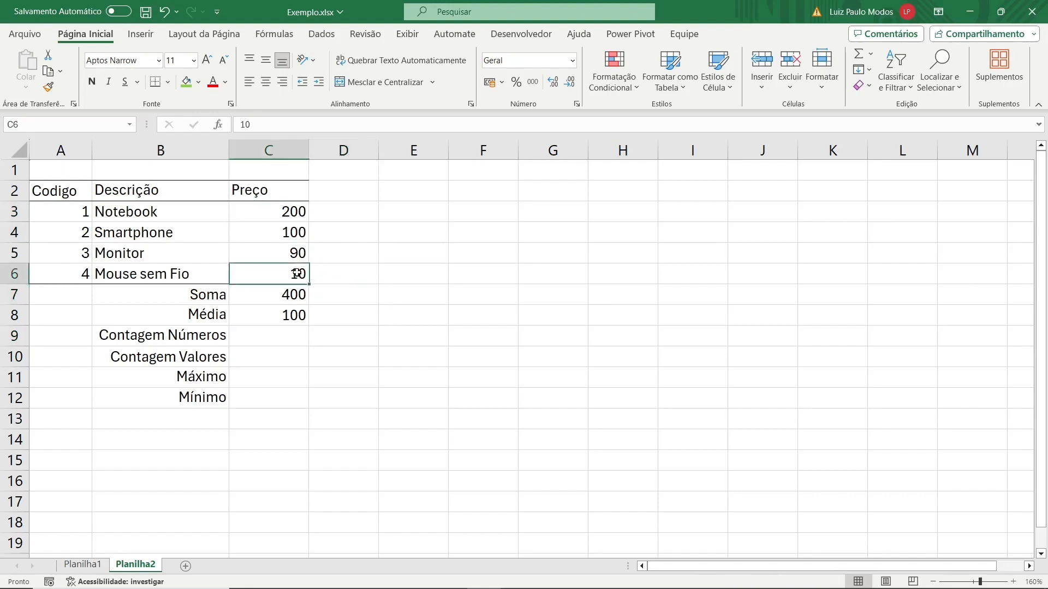
Insert the count-numbers function CONT.NÚM in cell C9 and set its range to C3:C6
{"action": "left_click", "coordinate": [278, 330]}
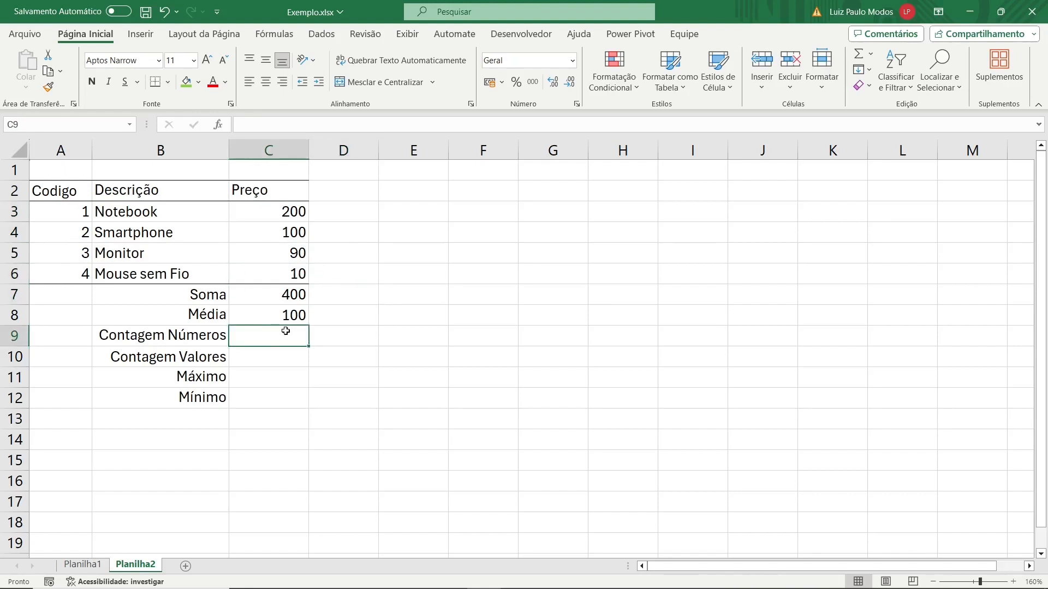
{"action": "left_click", "coordinate": [872, 54]}
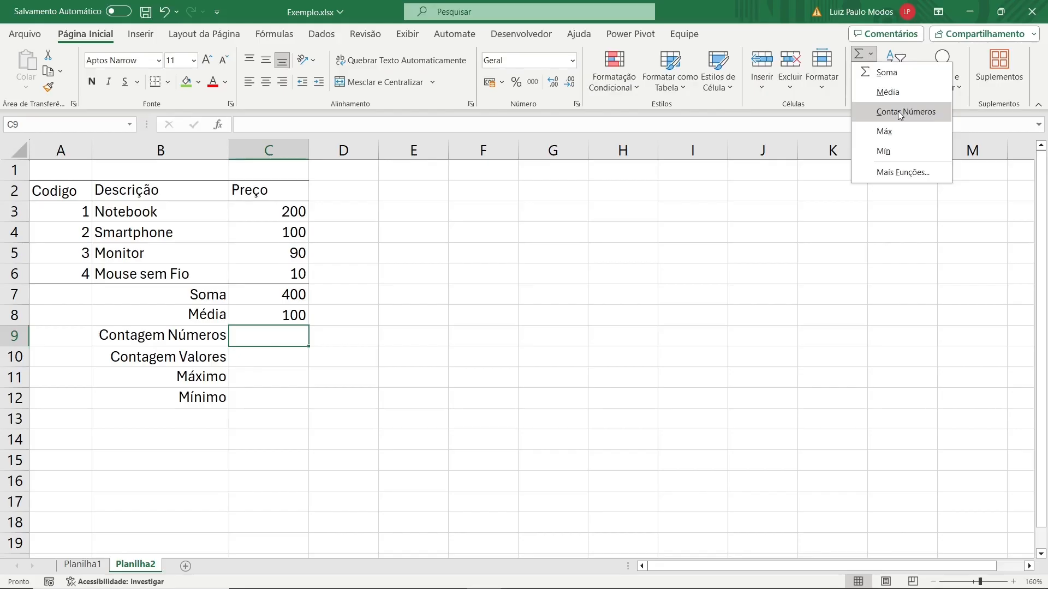
{"action": "left_click", "coordinate": [724, 225]}
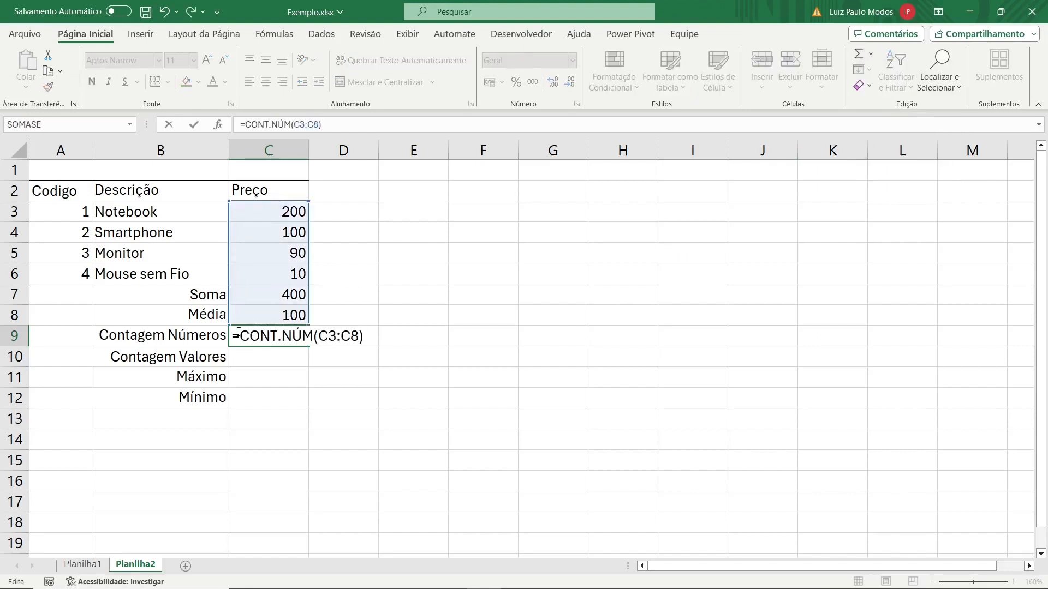
{"action": "left_click_drag", "start_coordinate": [238, 332], "coordinate": [281, 335]}
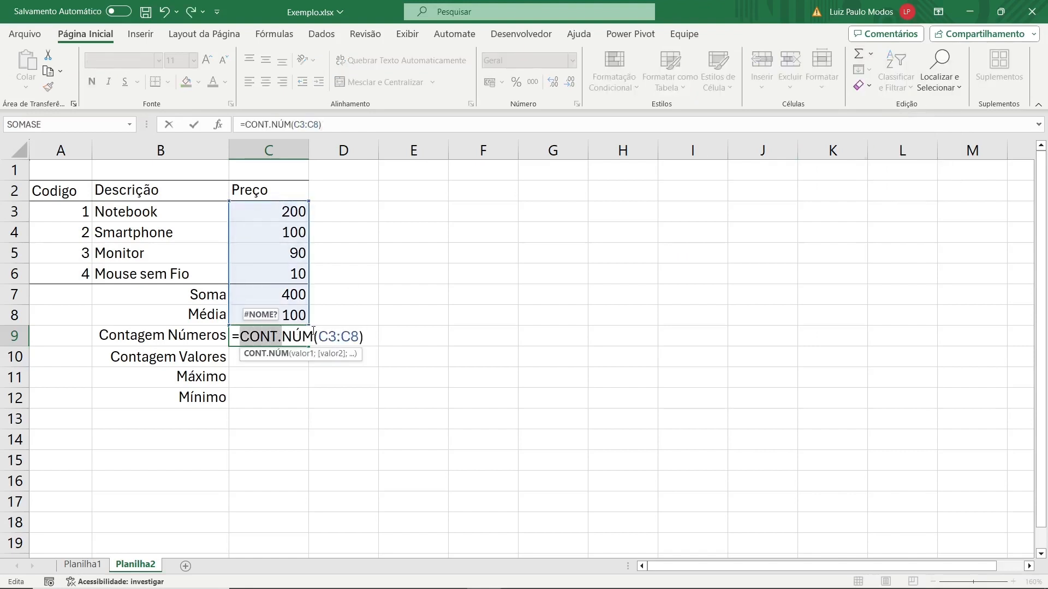
{"action": "left_click", "coordinate": [284, 333]}
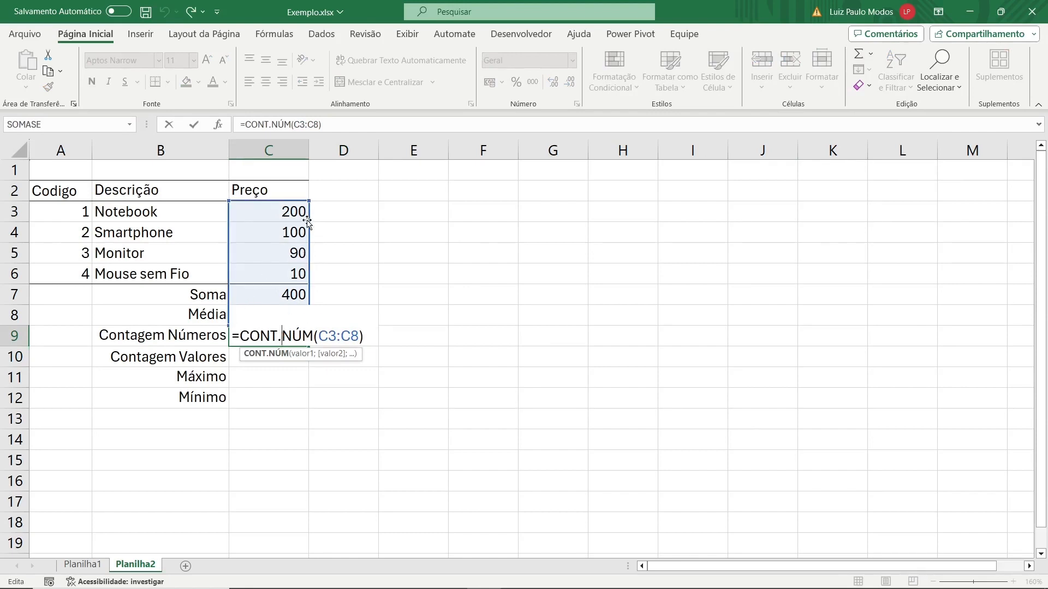
{"action": "left_click", "coordinate": [317, 124]}
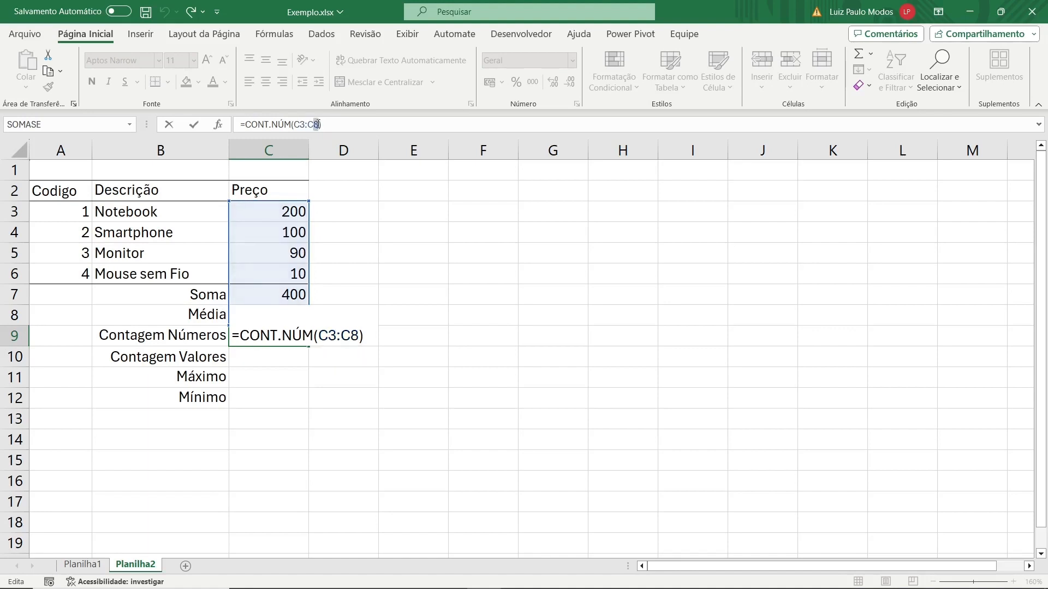
{"action": "type", "text": "6"}
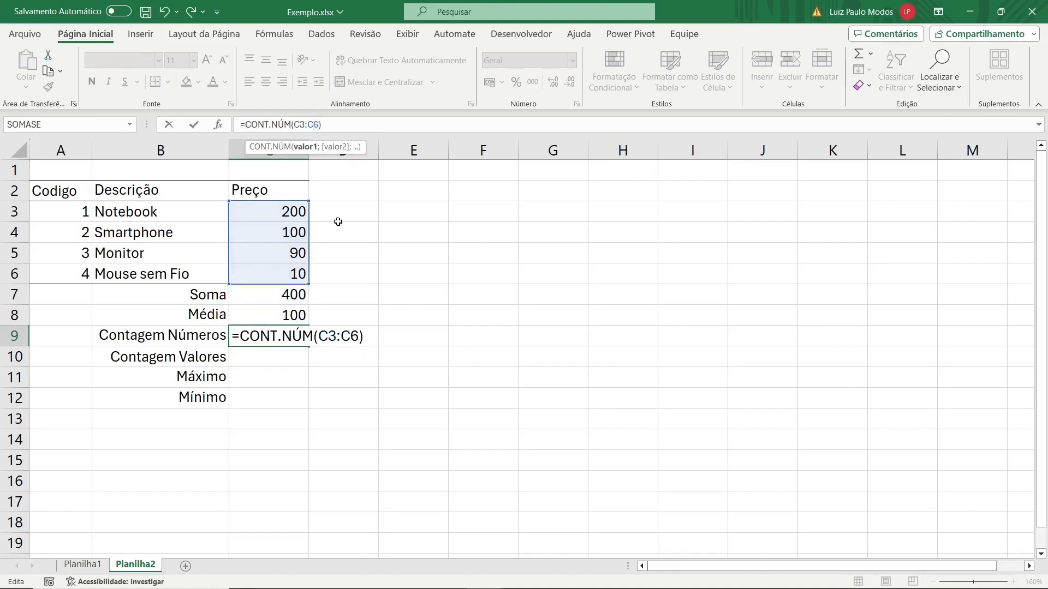
{"action": "key", "text": "ctrl+Return"}
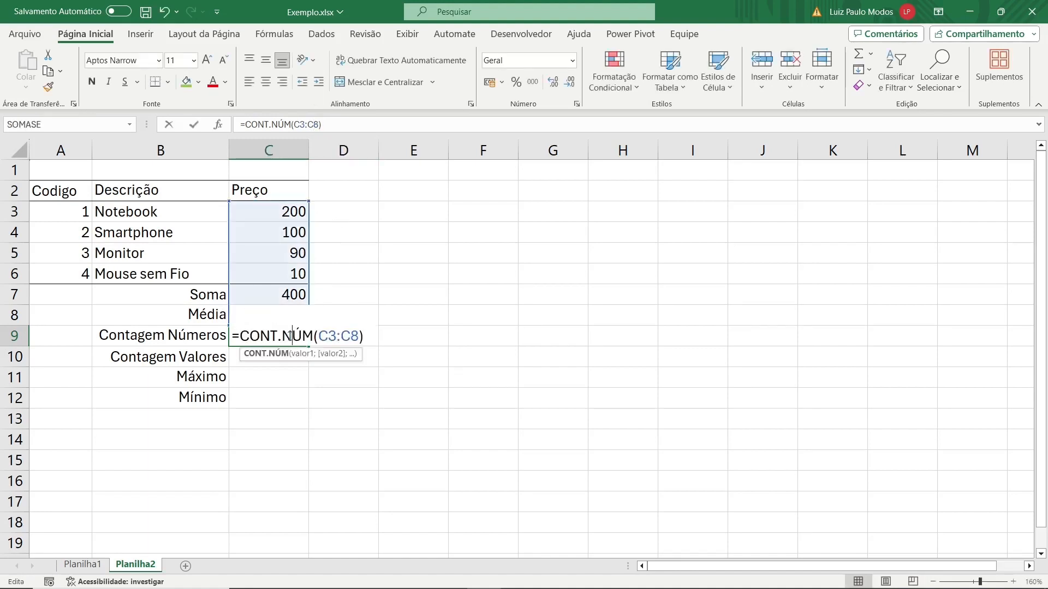
Shift the count formula's range in C9 to E3:E8, return it to C3:C6, and commit the formula
{"action": "left_click_drag", "start_coordinate": [315, 277], "coordinate": [411, 257]}
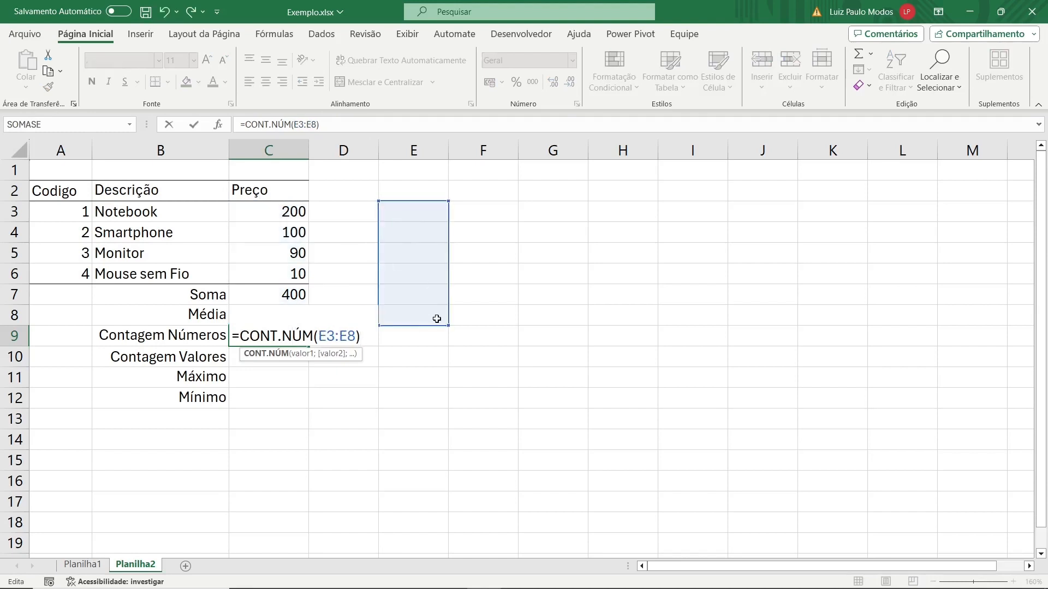
{"action": "left_click_drag", "start_coordinate": [446, 326], "coordinate": [300, 245]}
{"action": "key", "text": "Return"}
{"action": "left_click", "coordinate": [344, 332]}
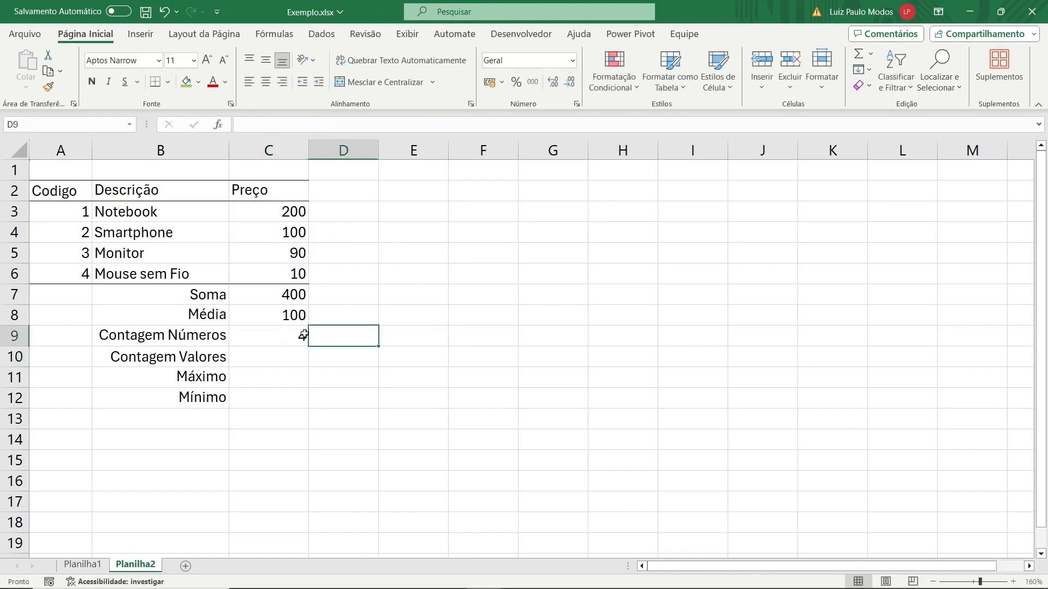
{"action": "left_click", "coordinate": [279, 334]}
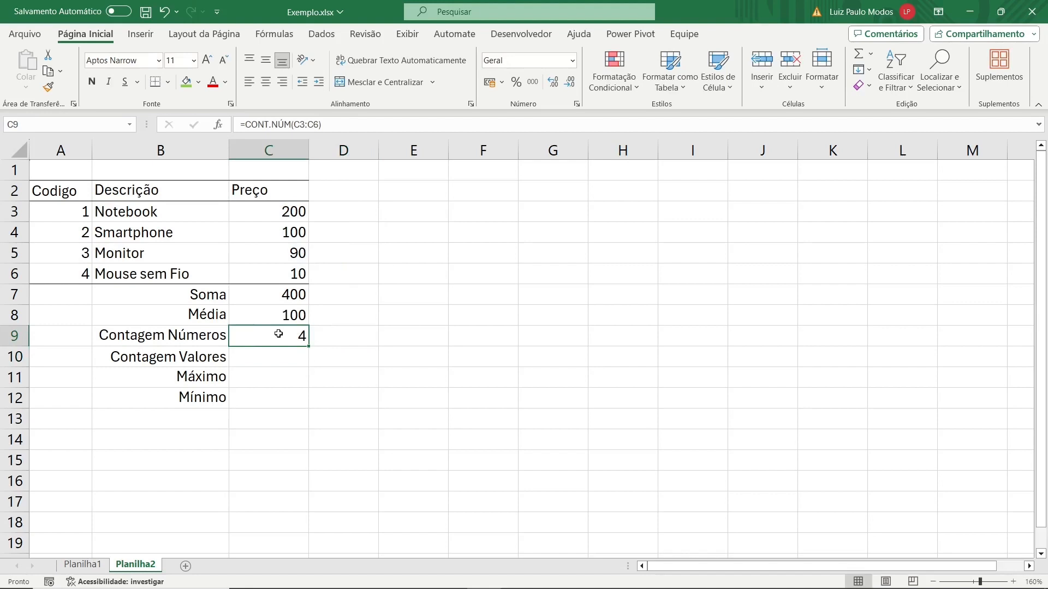
Replace the Smartphone price in C4 with the text aaa to test the number count, and undo the replacement
{"action": "left_click", "coordinate": [295, 233]}
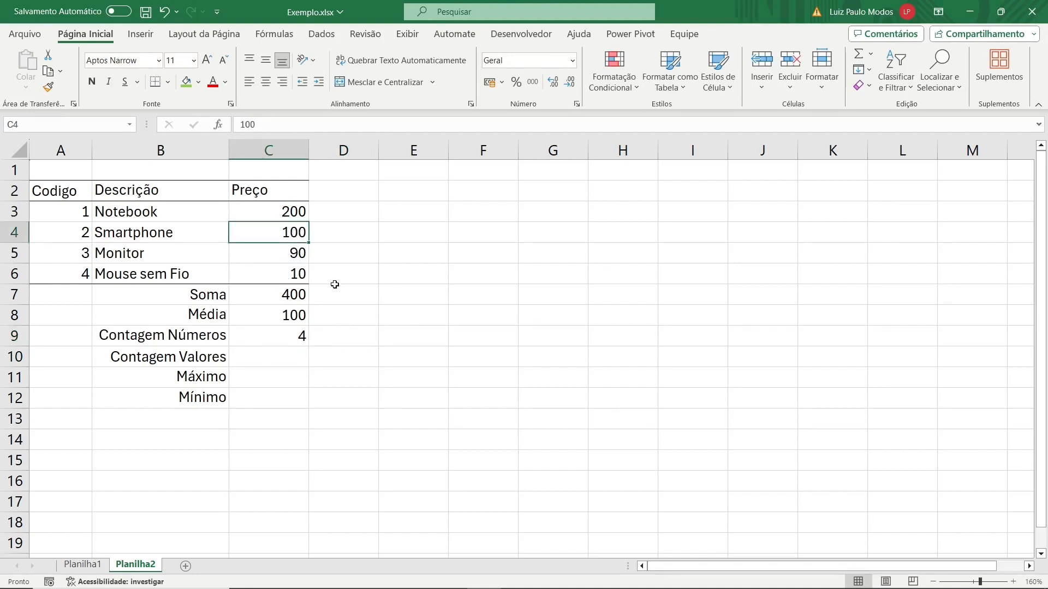
{"action": "key", "text": "Delete"}
{"action": "type", "text": "aaa"}
{"action": "key", "text": "Return"}
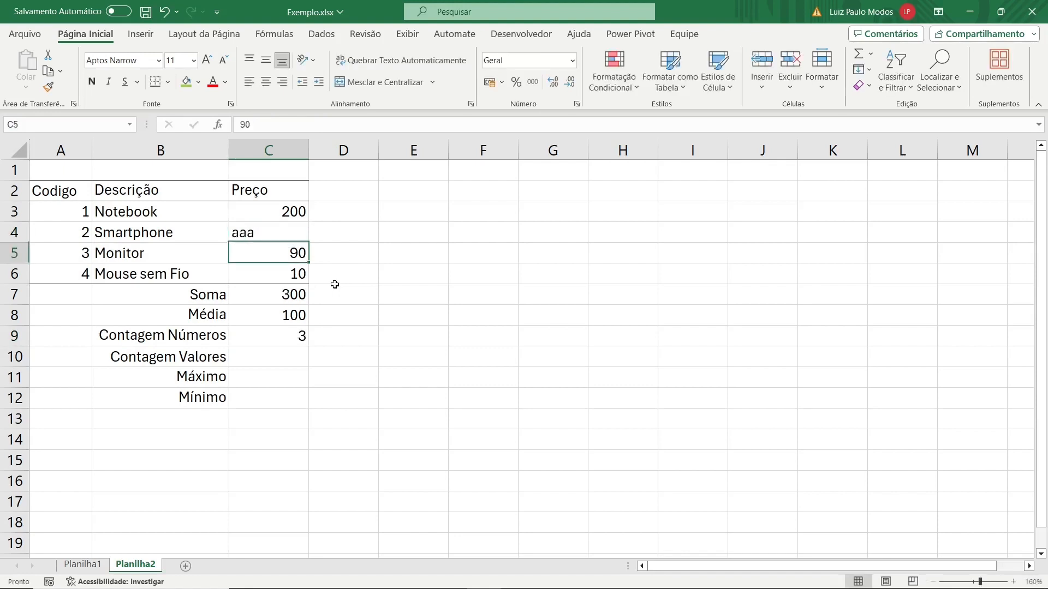
{"action": "key", "text": "ctrl+z"}
{"action": "key", "text": "ctrl+z"}
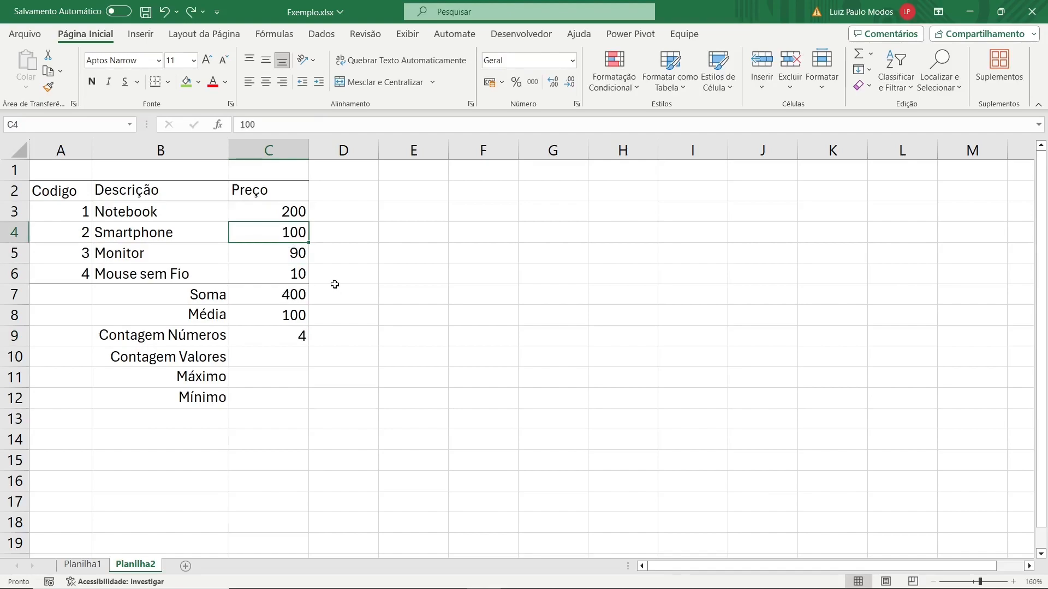
{"action": "left_click", "coordinate": [330, 329]}
{"action": "left_click", "coordinate": [273, 343]}
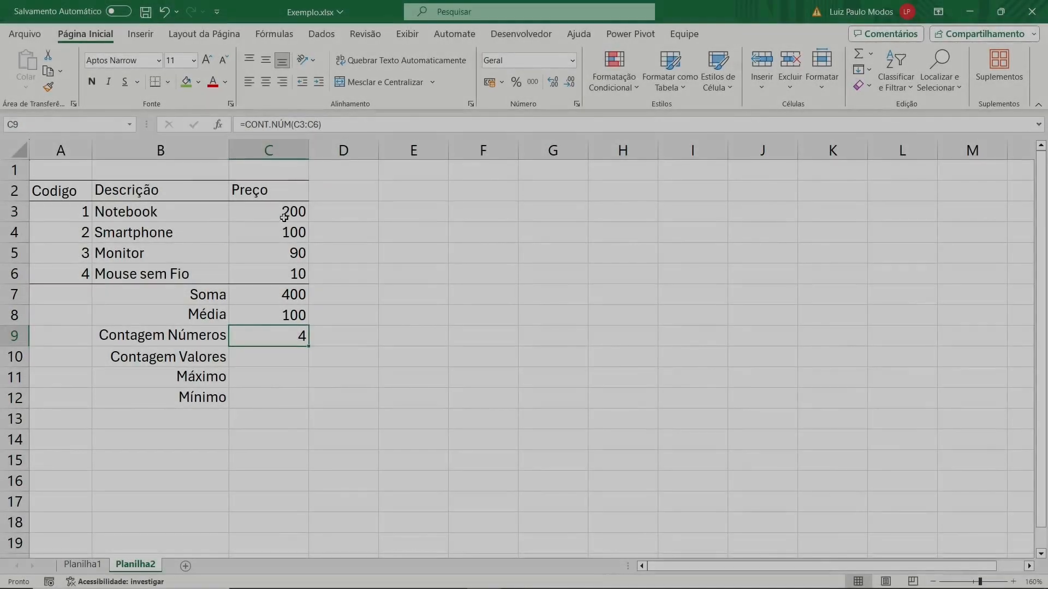
{"action": "left_click_drag", "start_coordinate": [284, 218], "coordinate": [278, 268]}
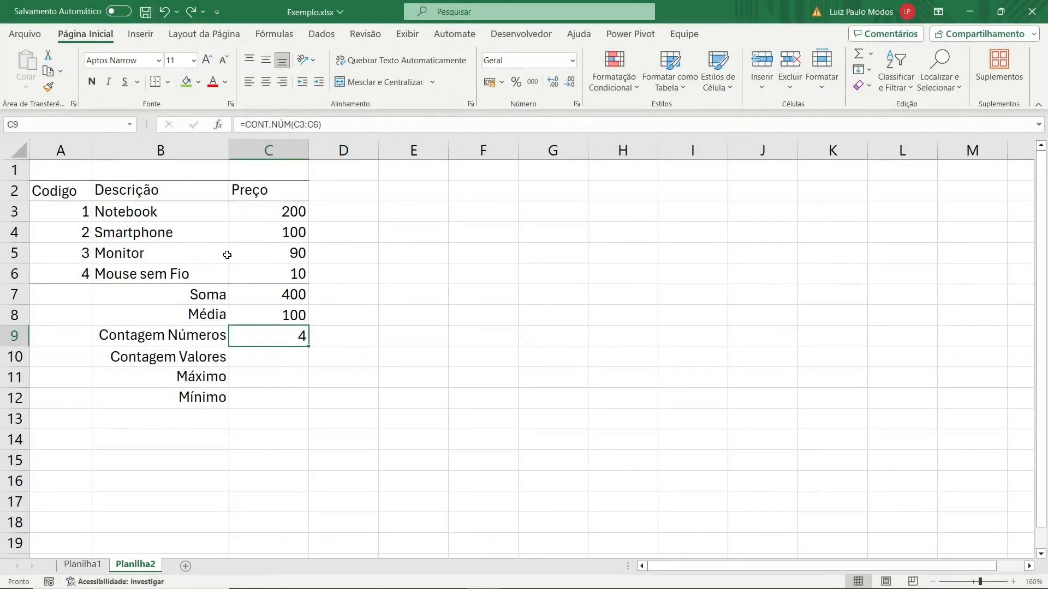
{"action": "left_click", "coordinate": [406, 341]}
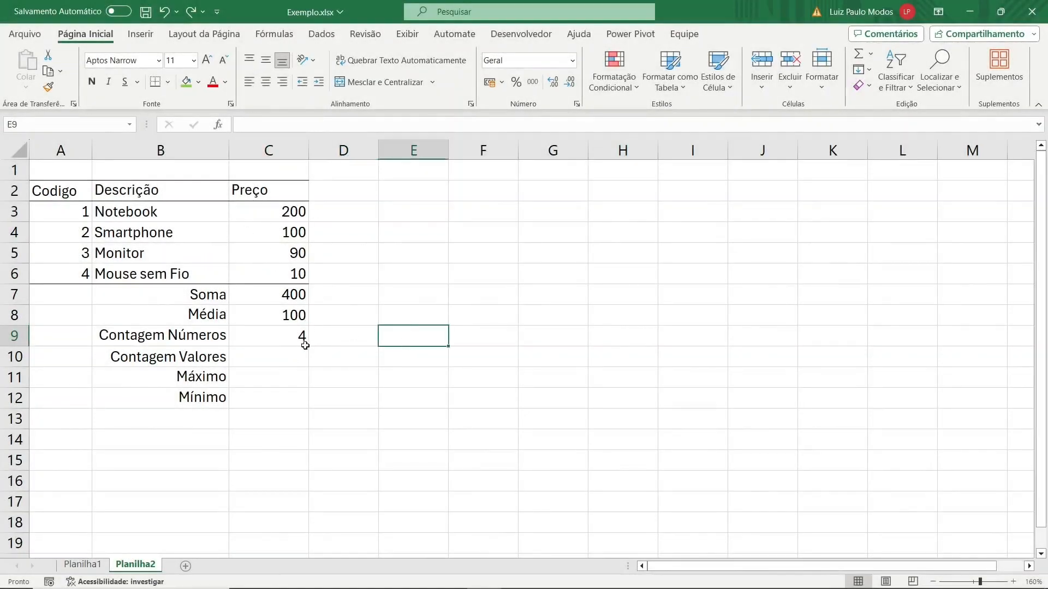
Search the function library for valores and insert the CONT.VALORES function in cell C10
{"action": "left_click", "coordinate": [273, 355]}
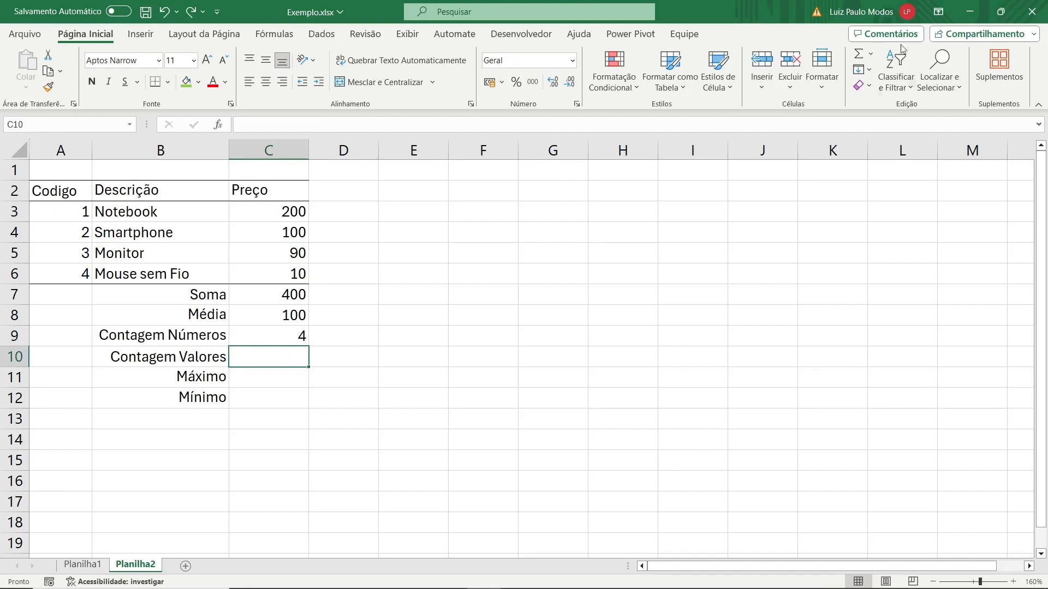
{"action": "left_click", "coordinate": [873, 55]}
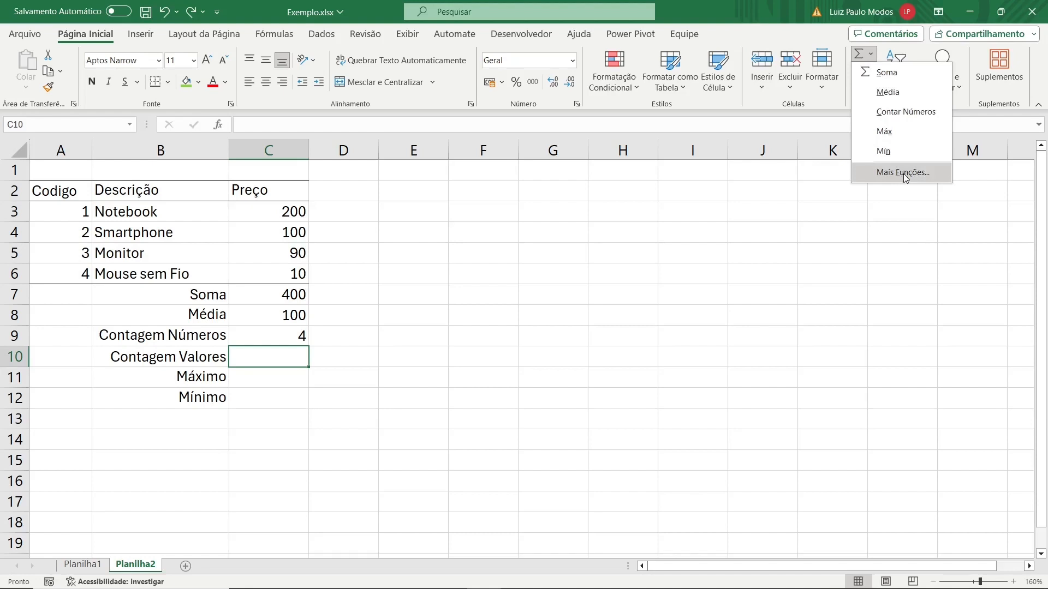
{"action": "left_click", "coordinate": [631, 275]}
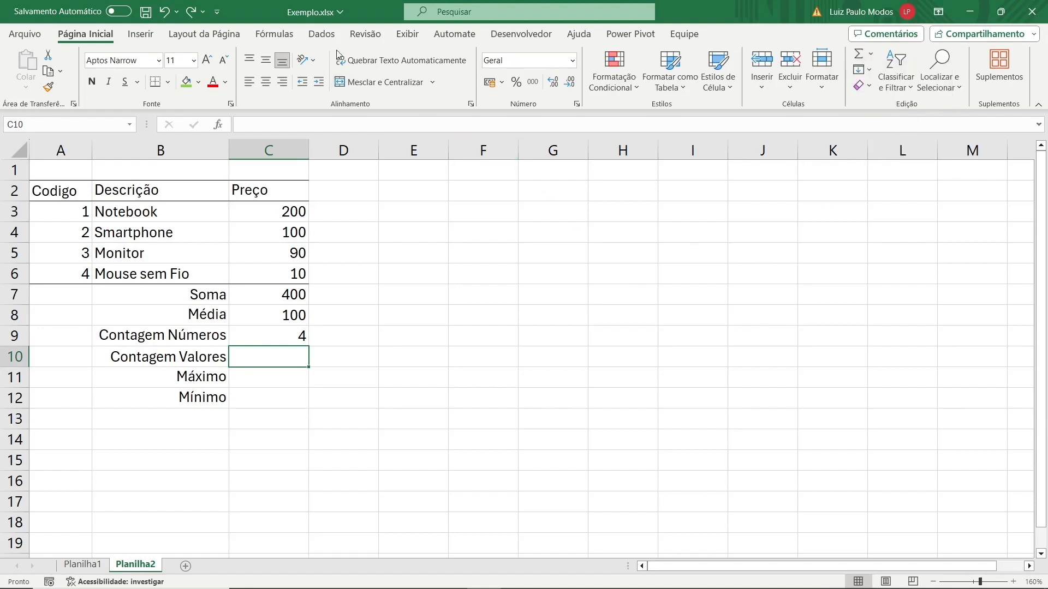
{"action": "left_click", "coordinate": [278, 39]}
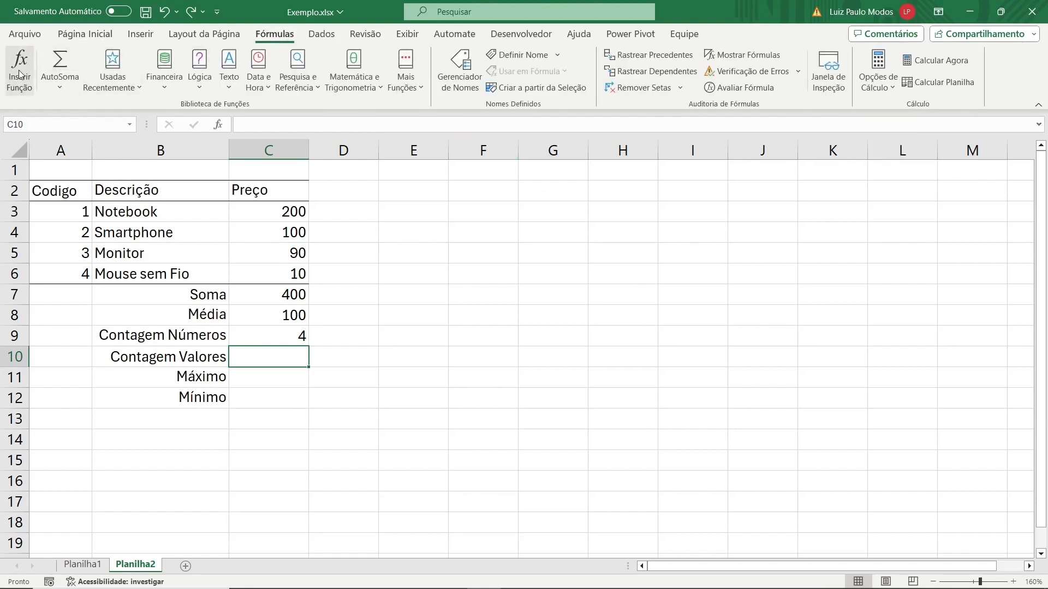
{"action": "left_click", "coordinate": [19, 70]}
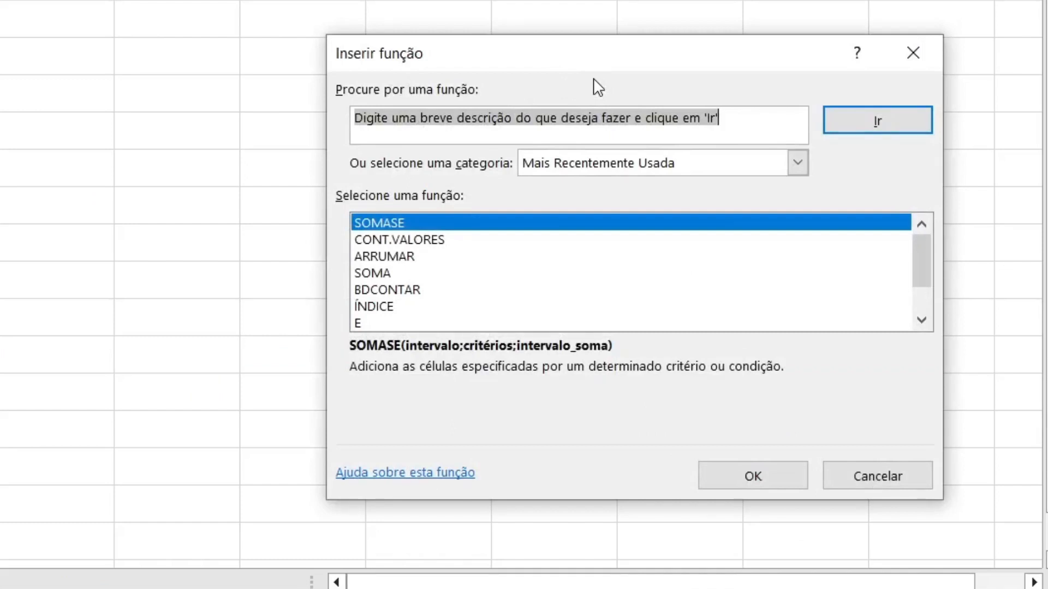
{"action": "type", "text": "valores"}
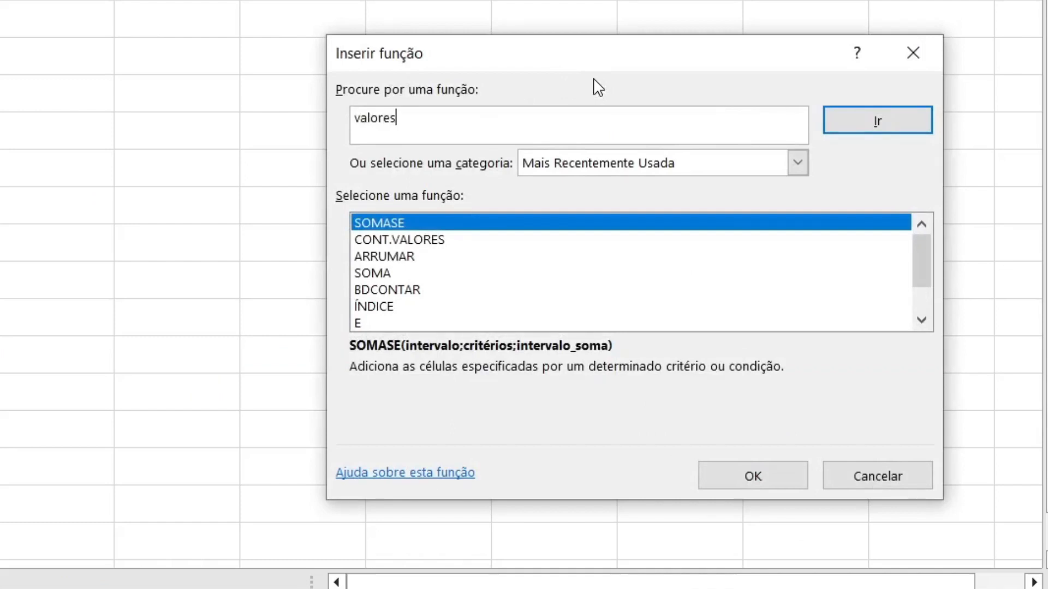
{"action": "left_click", "coordinate": [891, 117]}
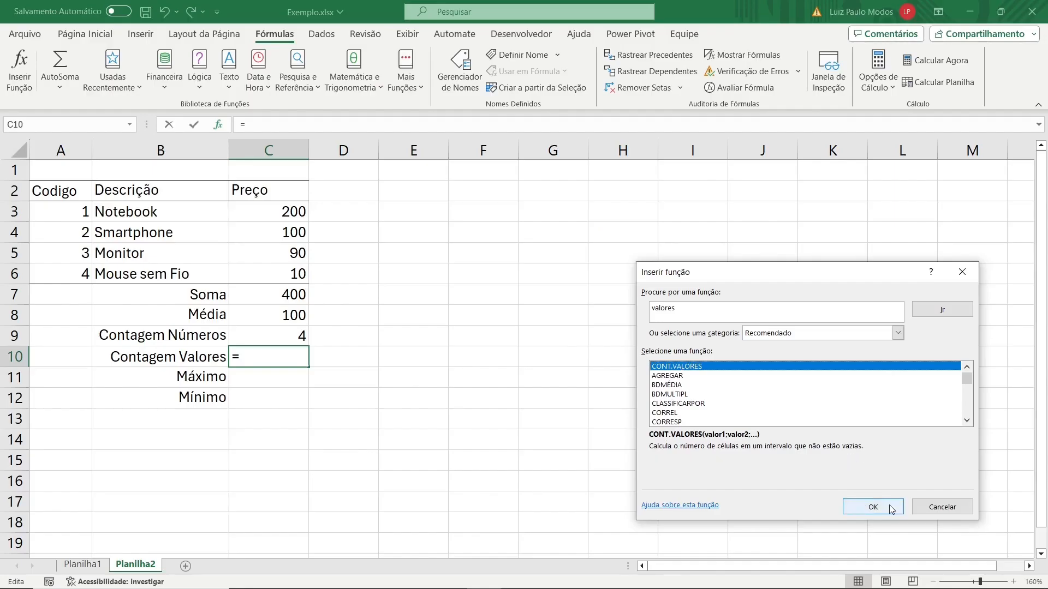
{"action": "left_click", "coordinate": [872, 507]}
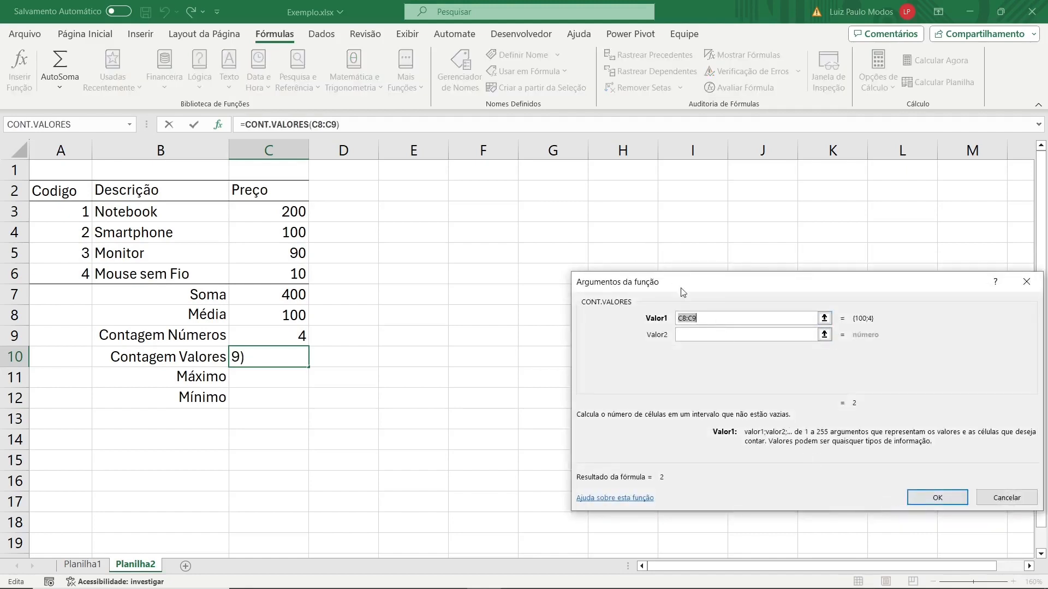
Set the first argument of CONT.VALORES to the product descriptions B3:B6 and confirm the function
{"action": "left_click_drag", "start_coordinate": [681, 292], "coordinate": [561, 272]}
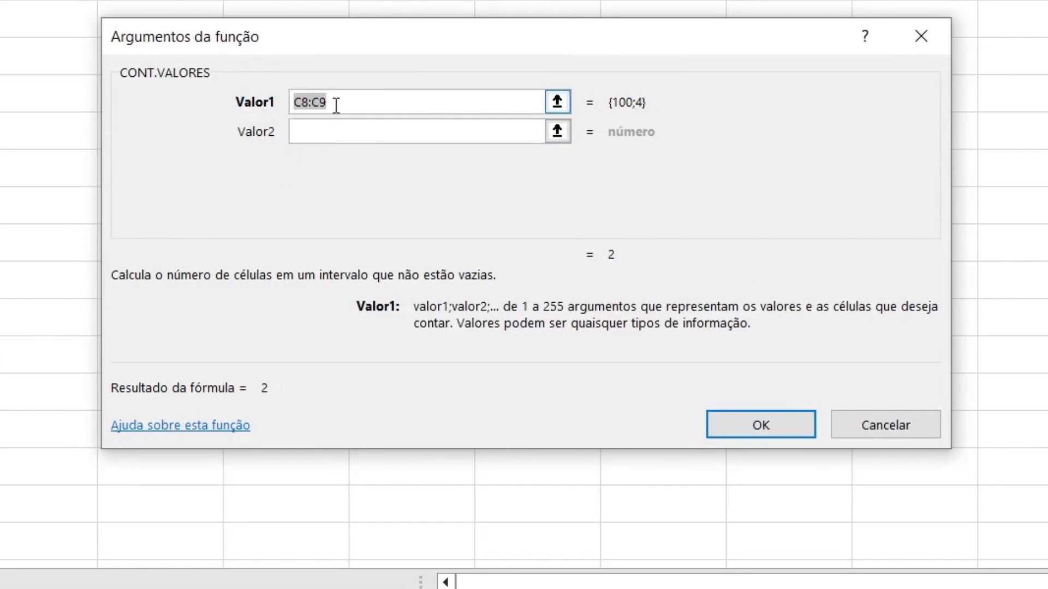
{"action": "left_click", "coordinate": [557, 102]}
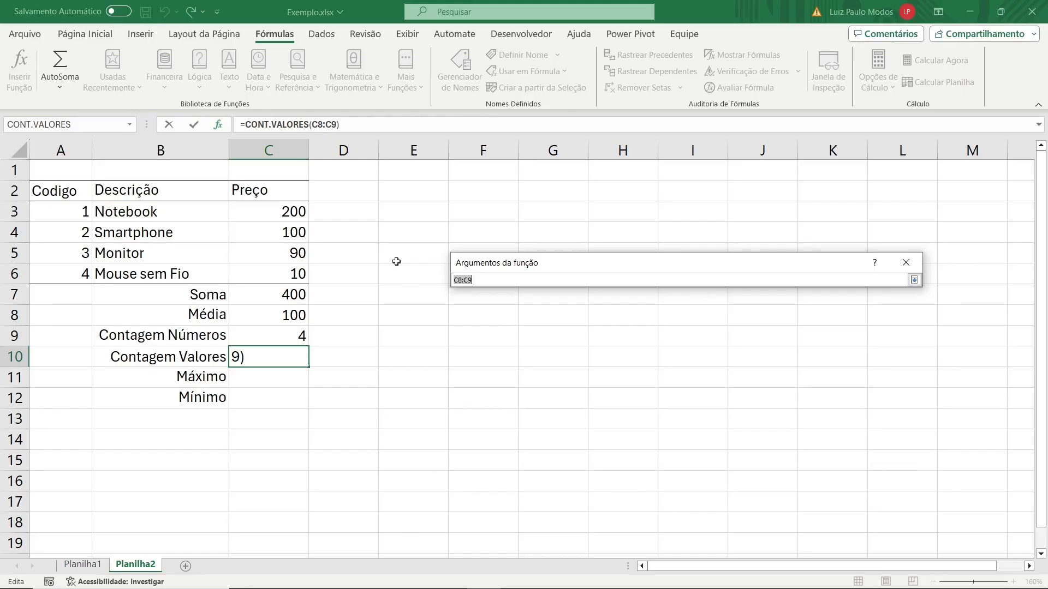
{"action": "left_click_drag", "start_coordinate": [180, 211], "coordinate": [180, 266]}
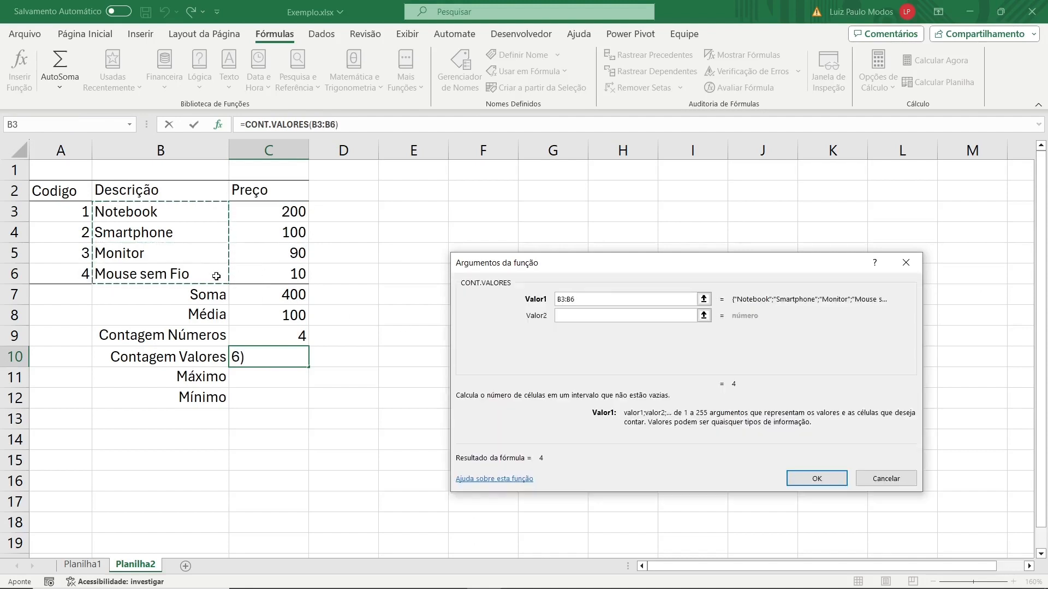
{"action": "left_click", "coordinate": [814, 477]}
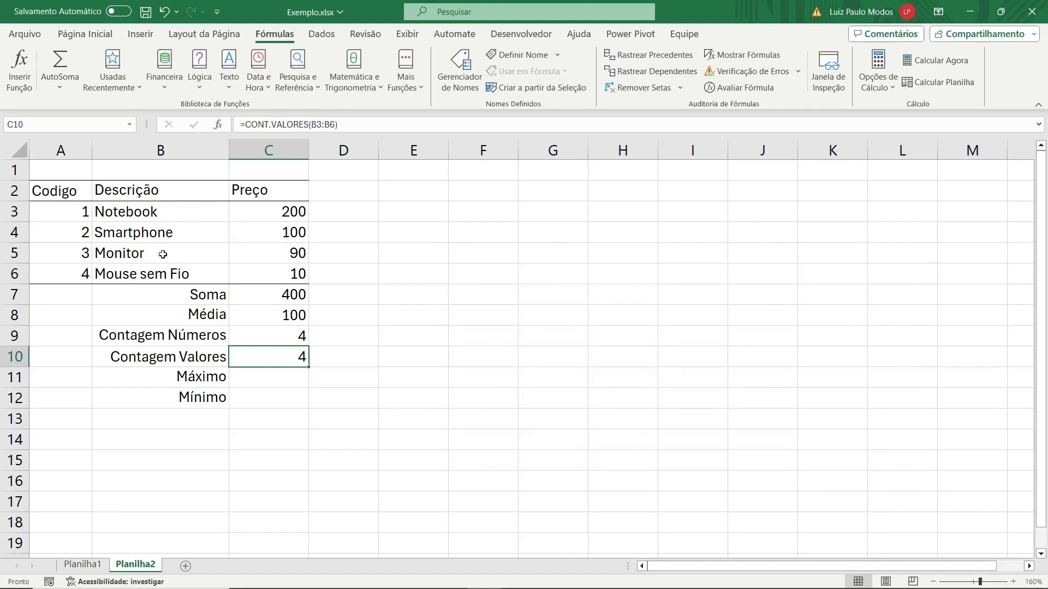
Replace the Smartphone description in B4 with the number 1 to test the CONT.VALORES count
{"action": "left_click", "coordinate": [169, 232]}
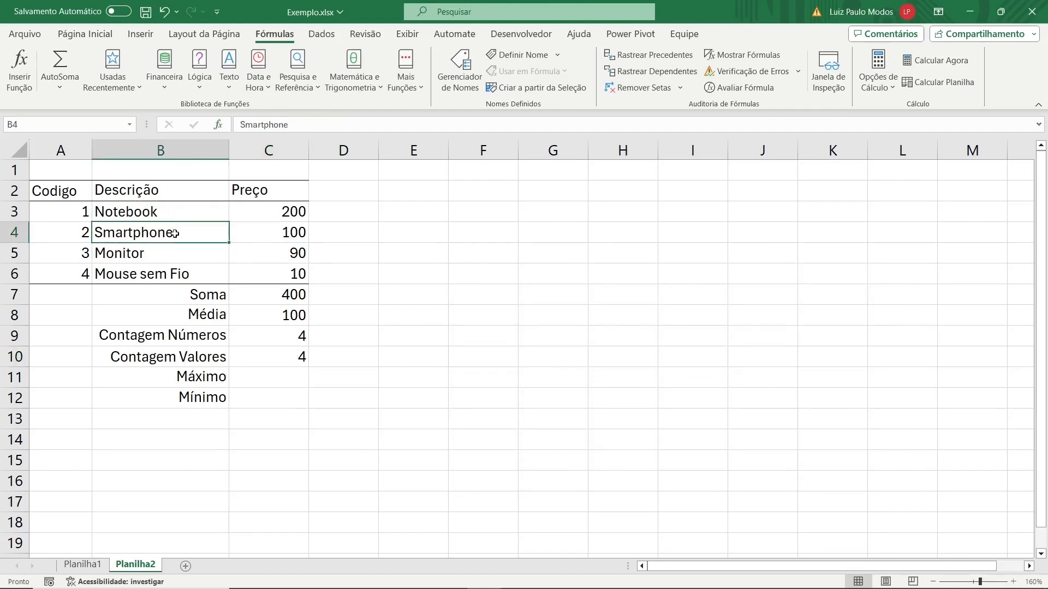
{"action": "type", "text": "aa"}
{"action": "type", "text": "1"}
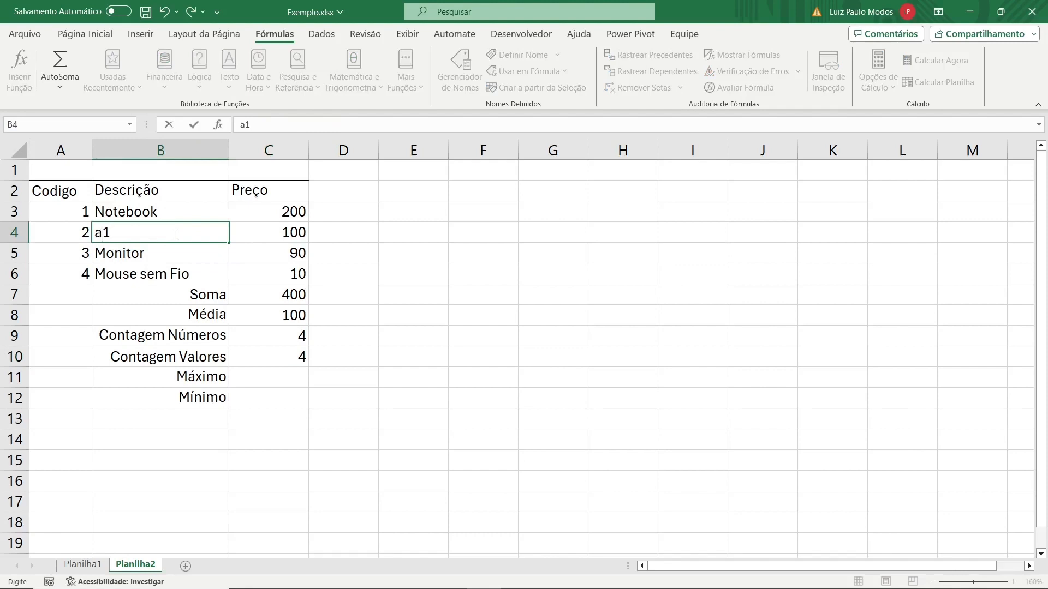
{"action": "key", "text": "BackSpace"}
{"action": "key", "text": "BackSpace"}
{"action": "type", "text": "1"}
{"action": "key", "text": "Return"}
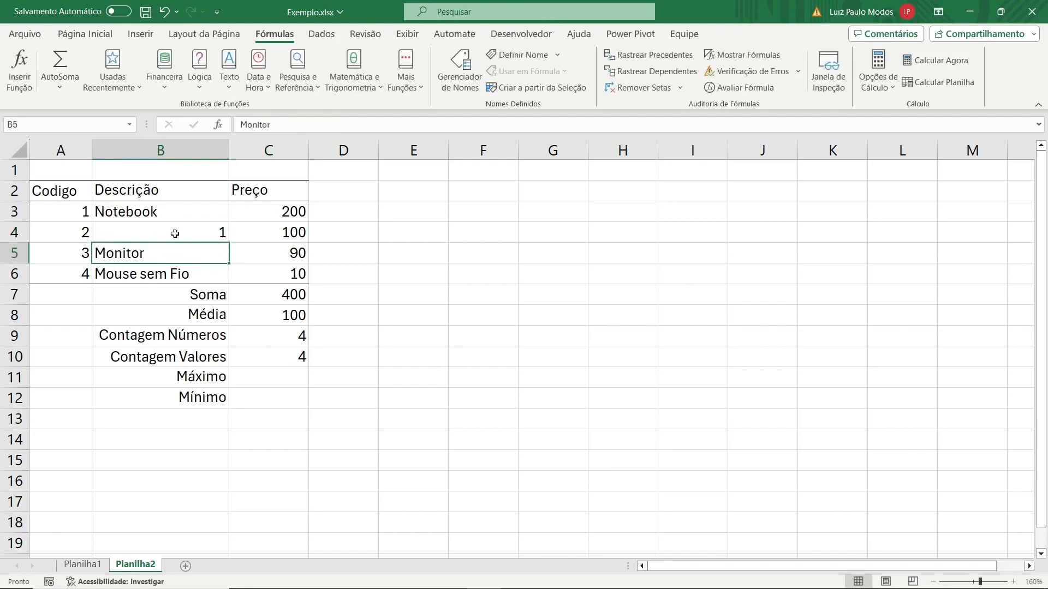
Clear cell B4 to test the value count with an empty cell, and undo the test changes to restore Smartphone
{"action": "left_click", "coordinate": [175, 233]}
{"action": "key", "text": "Delete"}
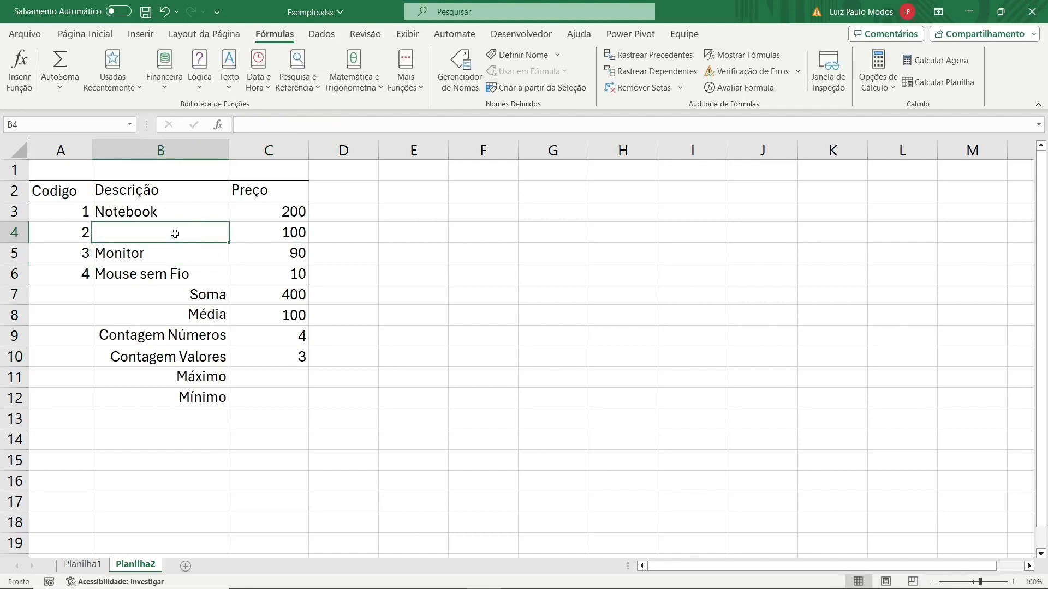
{"action": "key", "text": "ctrl+z"}
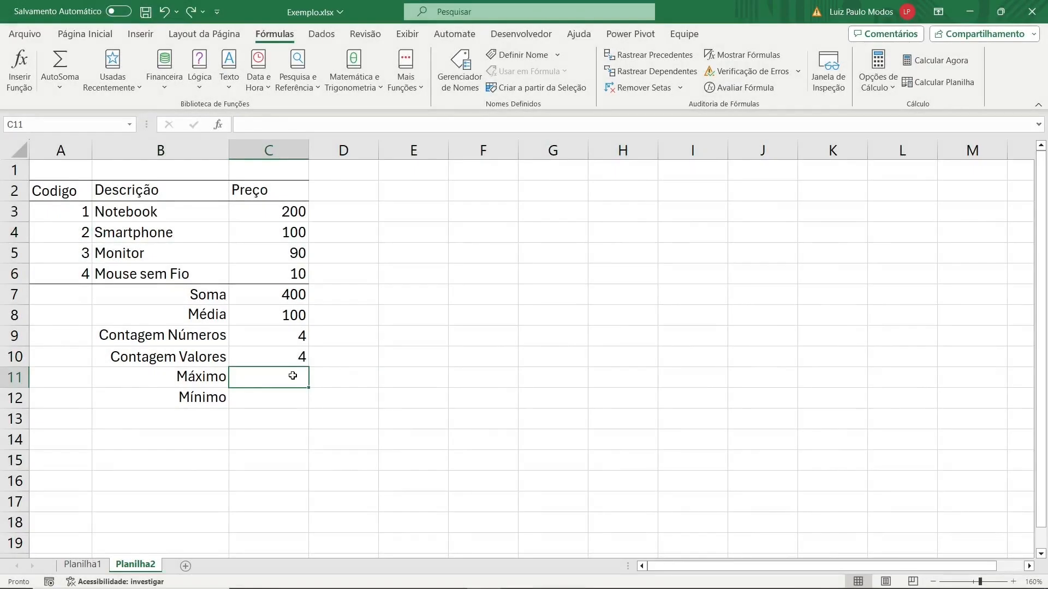
Insert the MÁXIMO function in C11 with AutoSoma, accepting the suggested range
{"action": "left_click", "coordinate": [114, 36]}
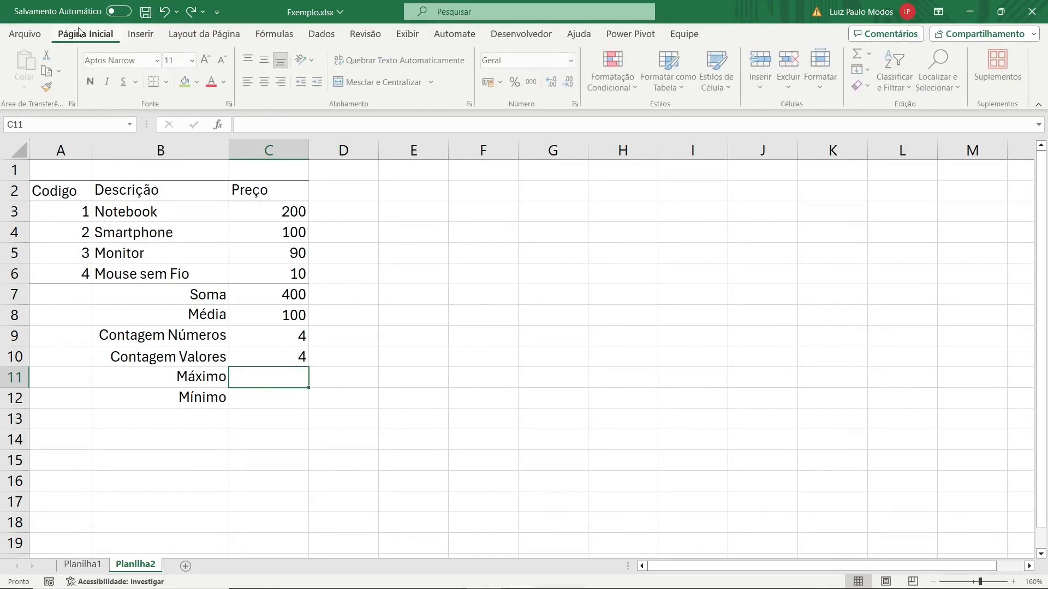
{"action": "left_click", "coordinate": [870, 55]}
{"action": "left_click", "coordinate": [886, 131]}
{"action": "key", "text": "Return"}
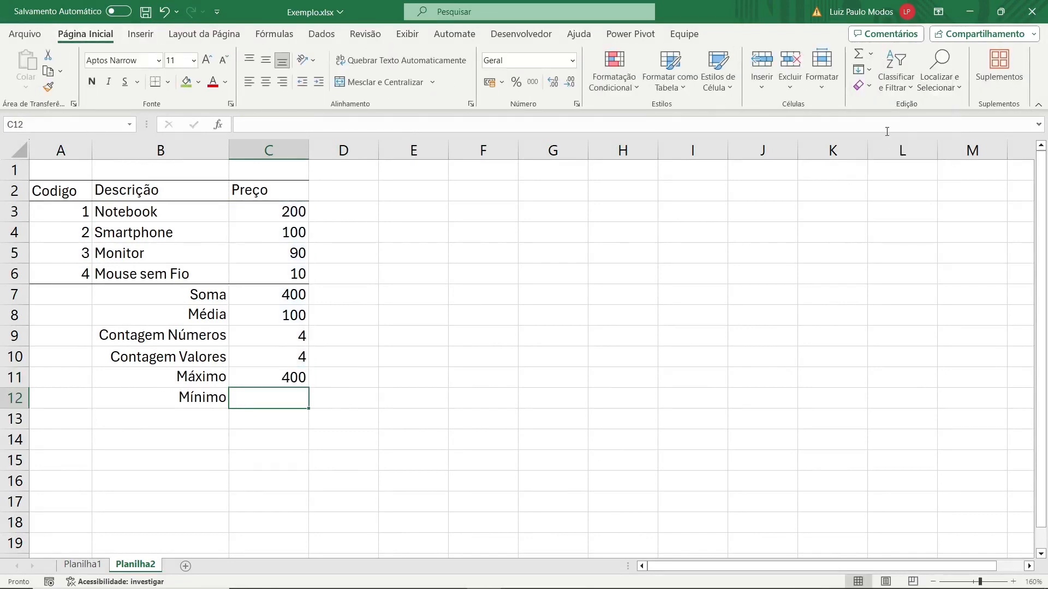
Correct the MÁXIMO formula's range in C11 to cover only the product prices C3:C6, and commit the formula
{"action": "double_click", "coordinate": [252, 376]}
{"action": "left_click_drag", "start_coordinate": [306, 299], "coordinate": [355, 297]}
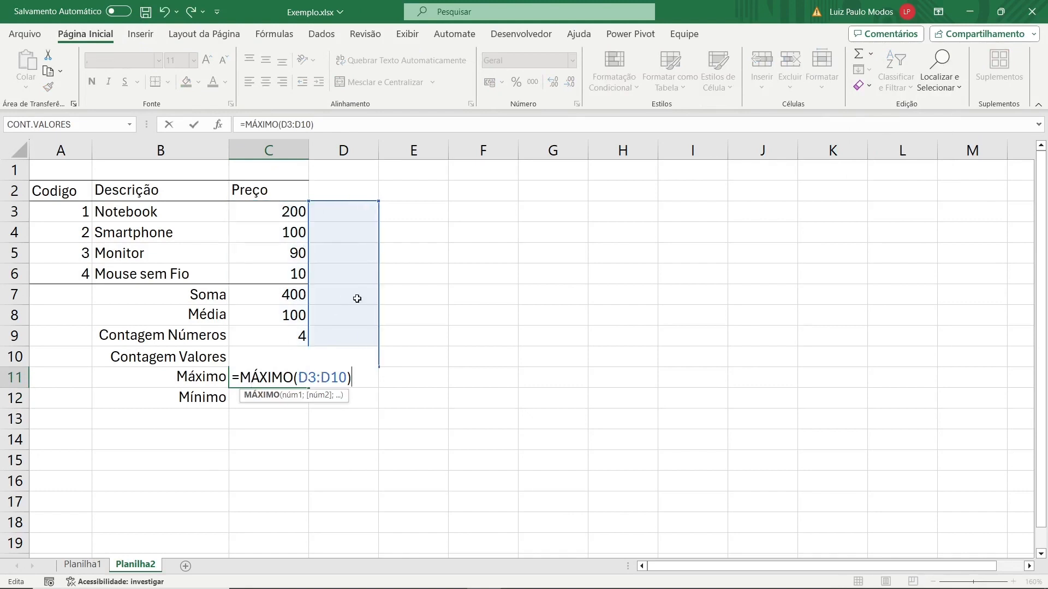
{"action": "left_click_drag", "start_coordinate": [379, 366], "coordinate": [303, 274]}
{"action": "key", "text": "Return"}
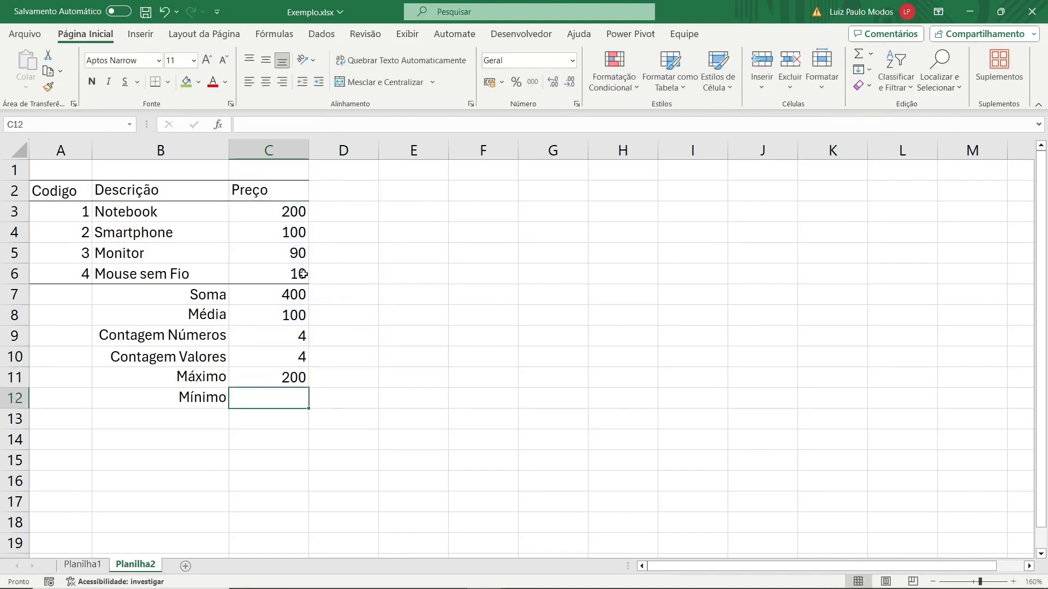
Enter a MÍNIMO formula in C12 over the product prices C3:C6
{"action": "left_click", "coordinate": [289, 375]}
{"action": "left_click", "coordinate": [280, 401]}
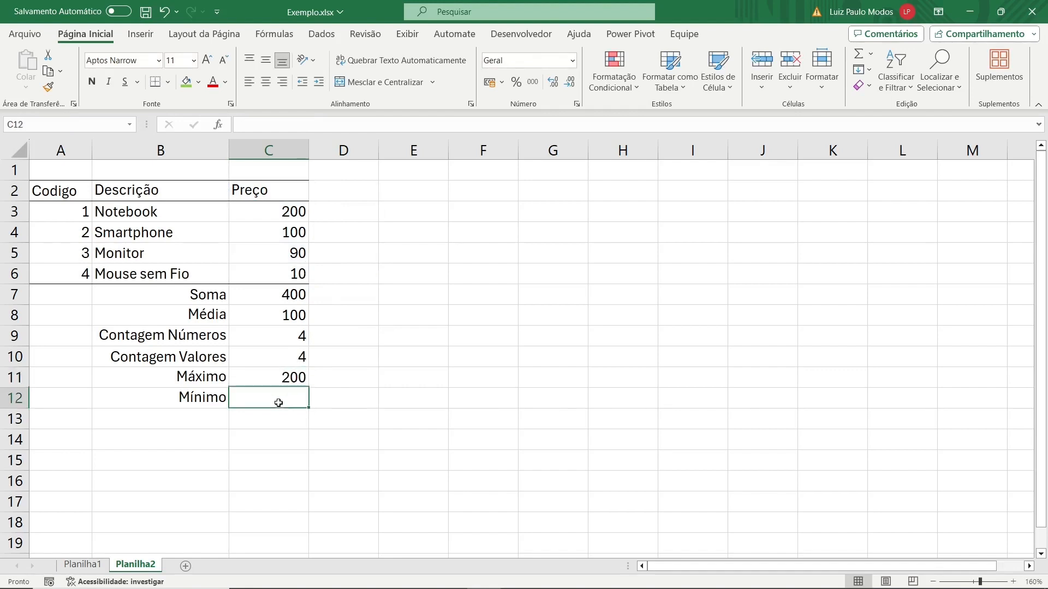
{"action": "type", "text": "=mín"}
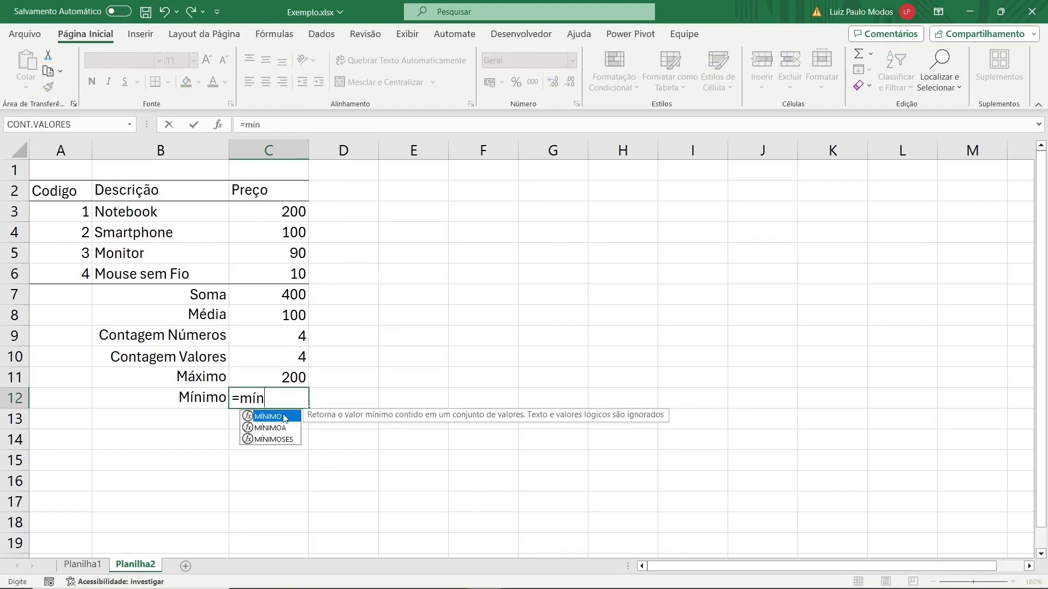
{"action": "double_click", "coordinate": [284, 417]}
{"action": "left_click_drag", "start_coordinate": [287, 214], "coordinate": [277, 273]}
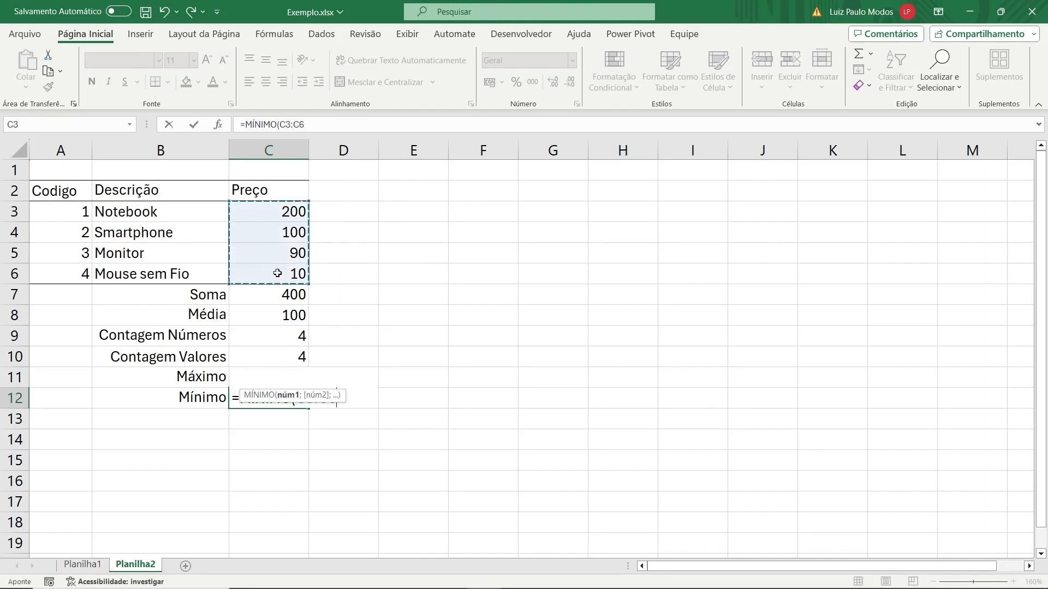
{"action": "key", "text": "Return"}
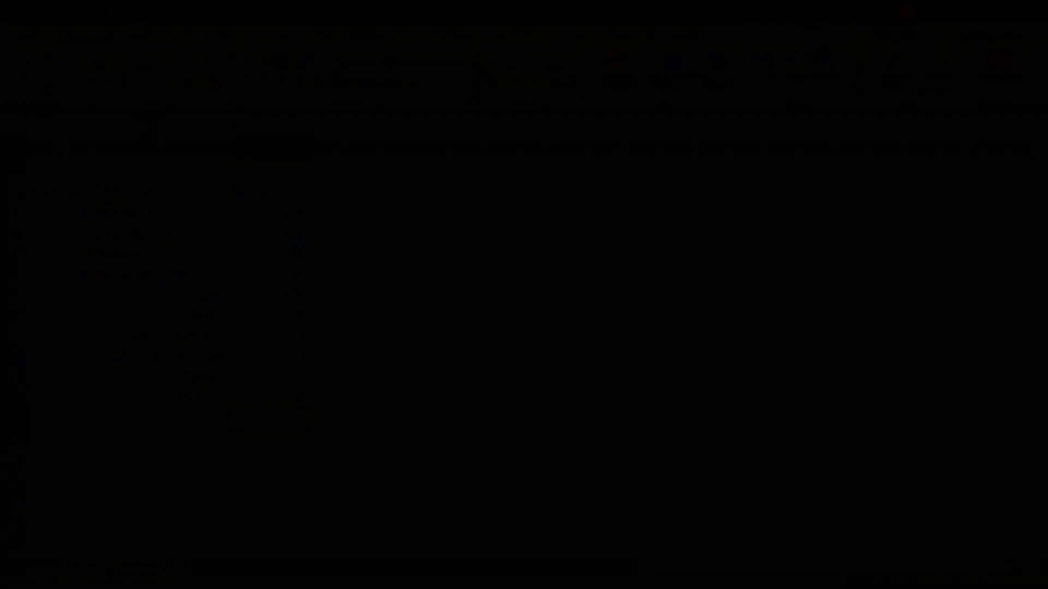